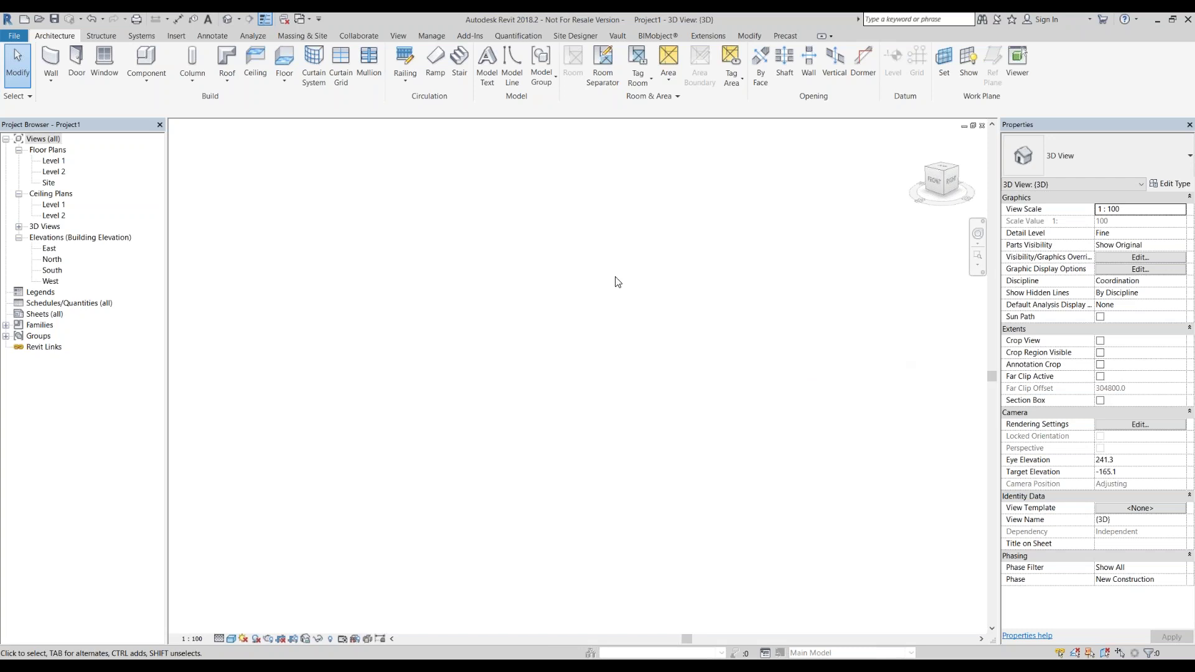
- Open Metric Furniture System Sample Configurations.rvt from the Furniture System folder
{"action": "left_click", "coordinate": [40, 24]}
{"action": "left_click", "coordinate": [419, 308]}
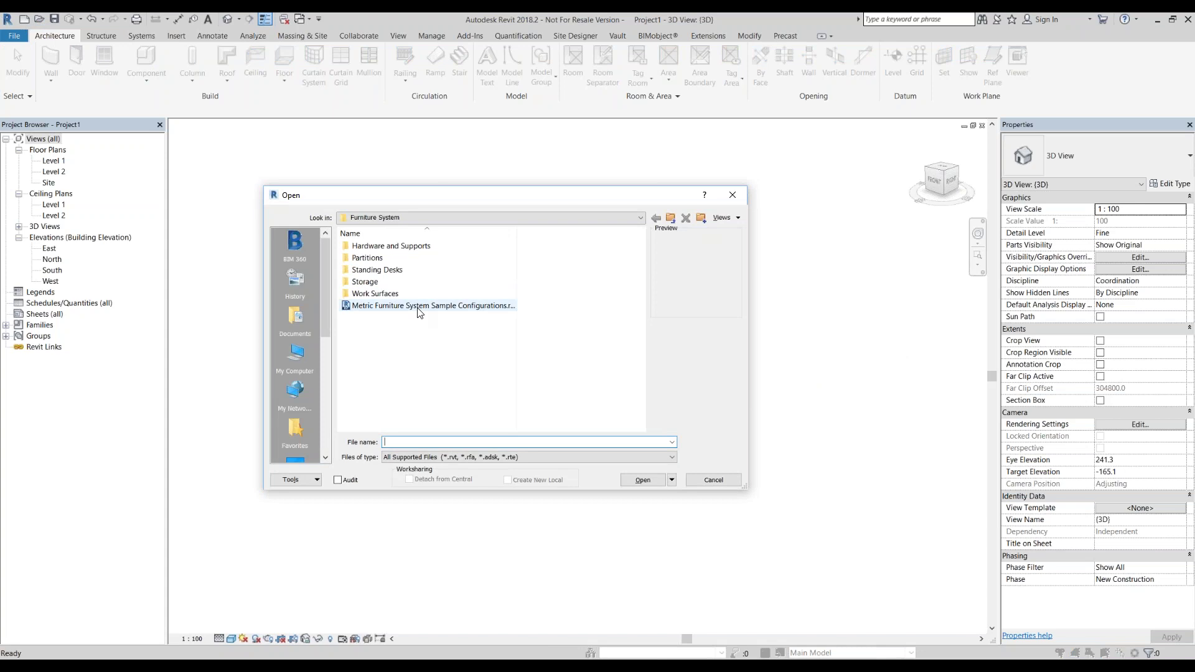
{"action": "left_click_drag", "start_coordinate": [475, 201], "coordinate": [510, 201]}
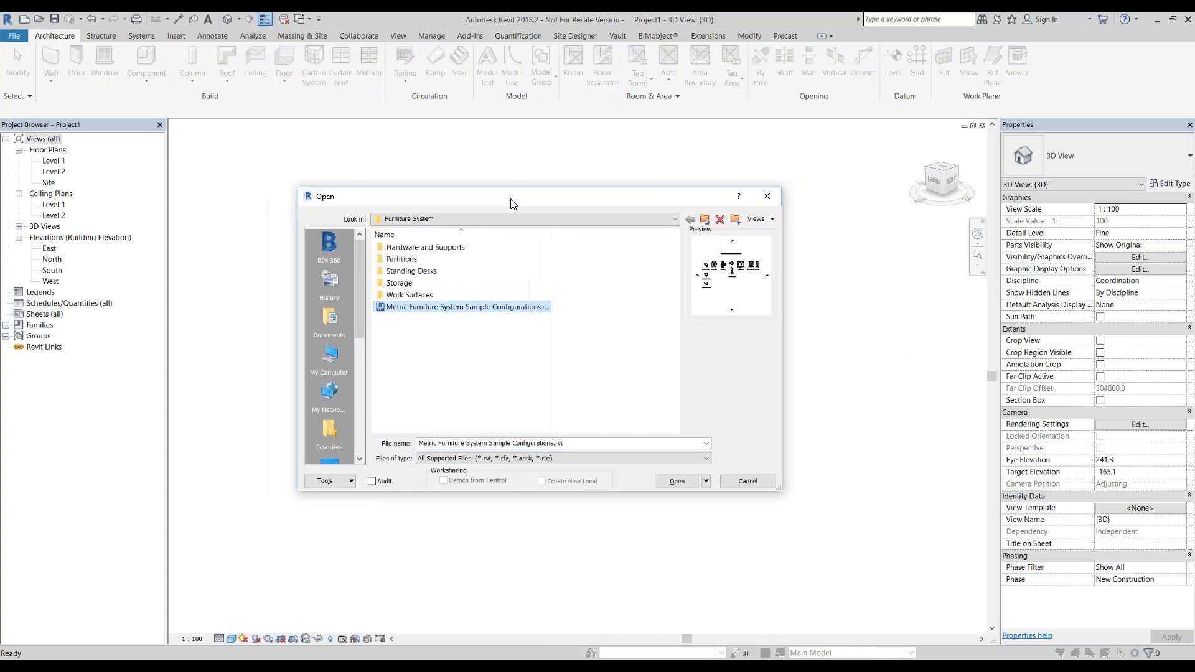
{"action": "left_click", "coordinate": [684, 472]}
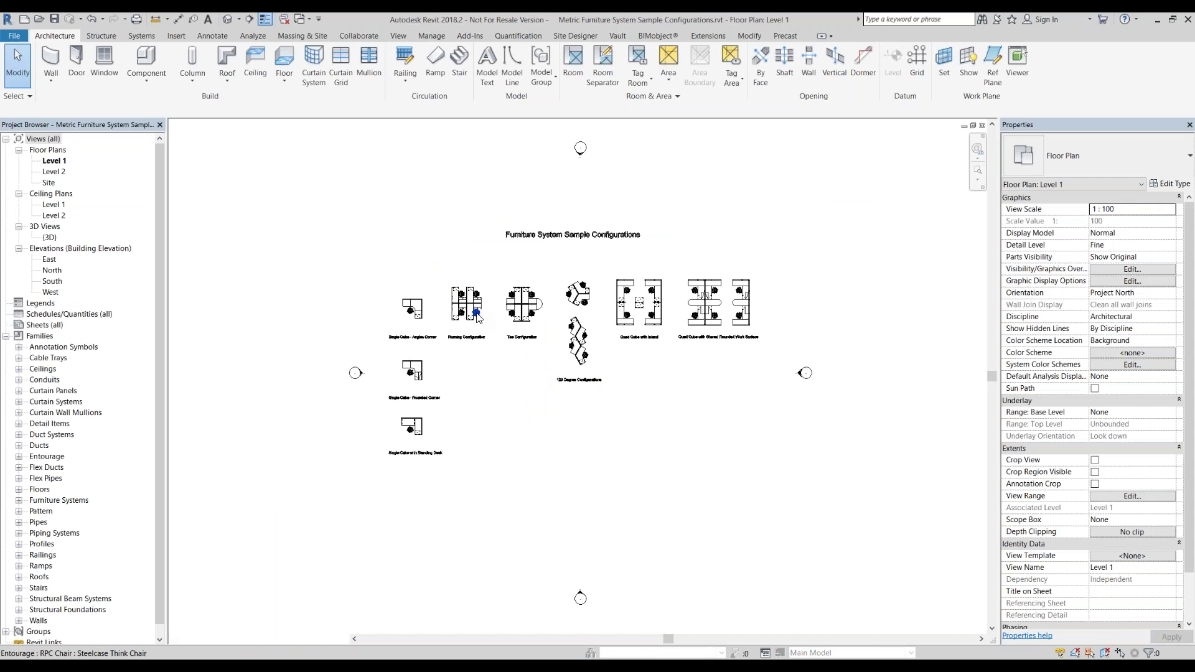
- Zoom and pan the Level 1 plan to bring all sample layouts into view
{"action": "scroll", "coordinate": [476, 317], "scroll_direction": "up", "scroll_amount": 5}
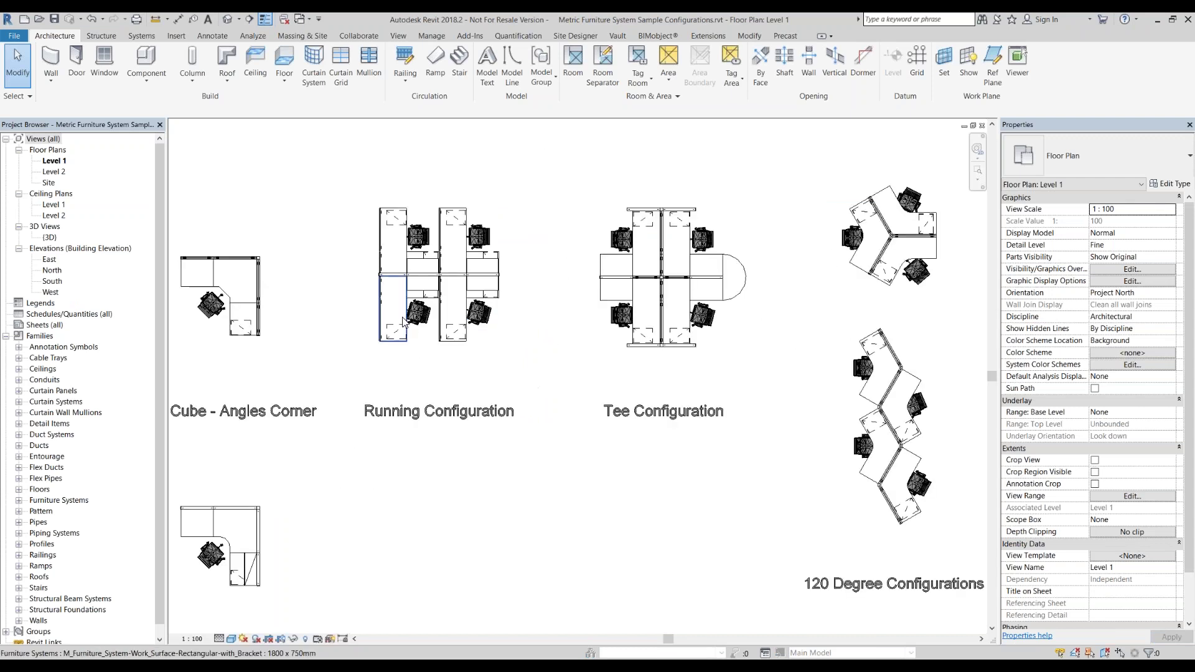
{"action": "scroll", "coordinate": [393, 327], "scroll_direction": "down", "scroll_amount": 2}
{"action": "middle_click_drag", "start_coordinate": [500, 450], "coordinate": [512, 390]}
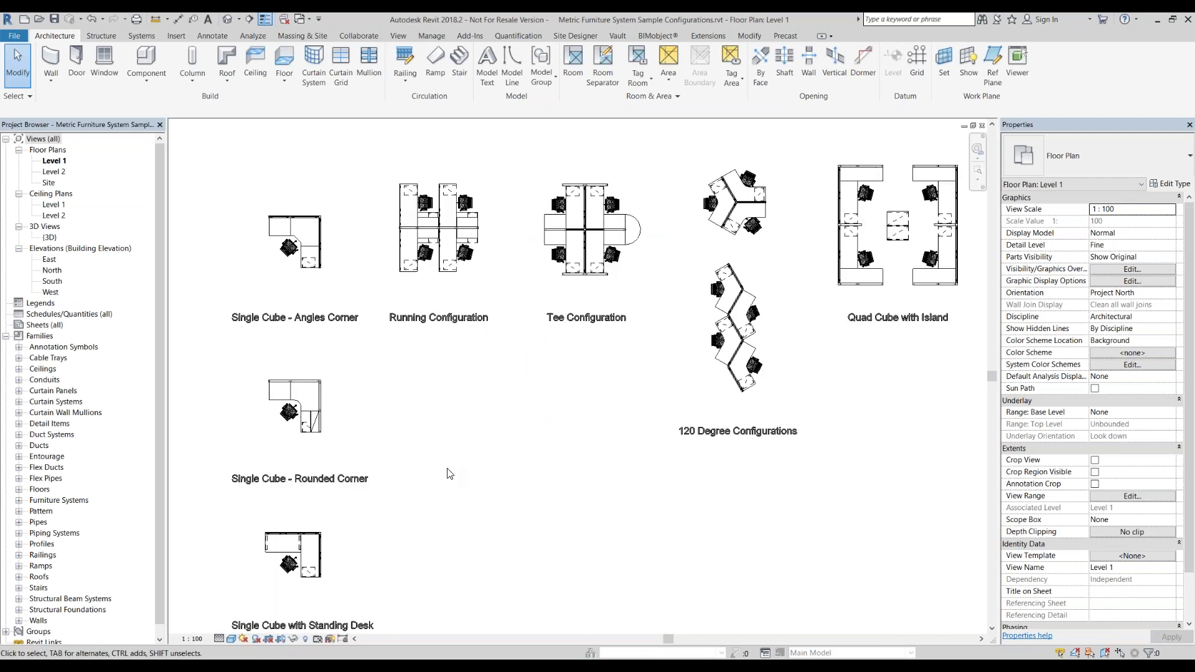
{"action": "scroll", "coordinate": [449, 474], "scroll_direction": "down", "scroll_amount": 2}
{"action": "scroll", "coordinate": [689, 499], "scroll_direction": "up", "scroll_amount": 3}
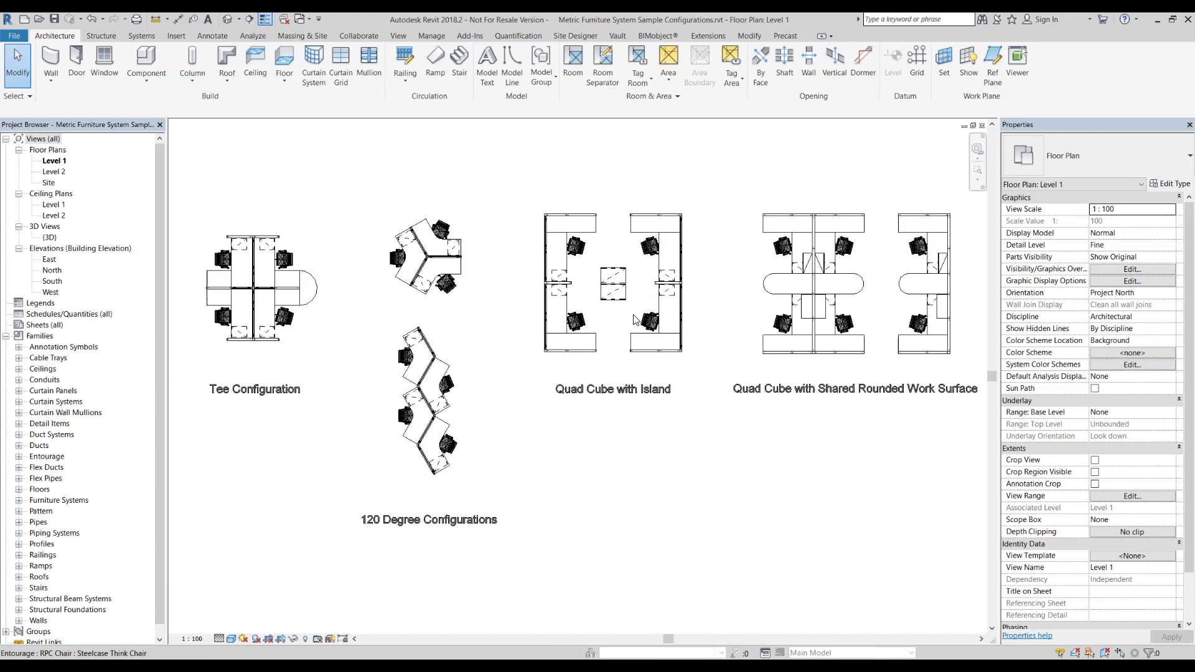
- Switch to the default 3D view, centre the Quad Cube layouts, and select Quad Cube with Island
{"action": "left_click", "coordinate": [225, 25]}
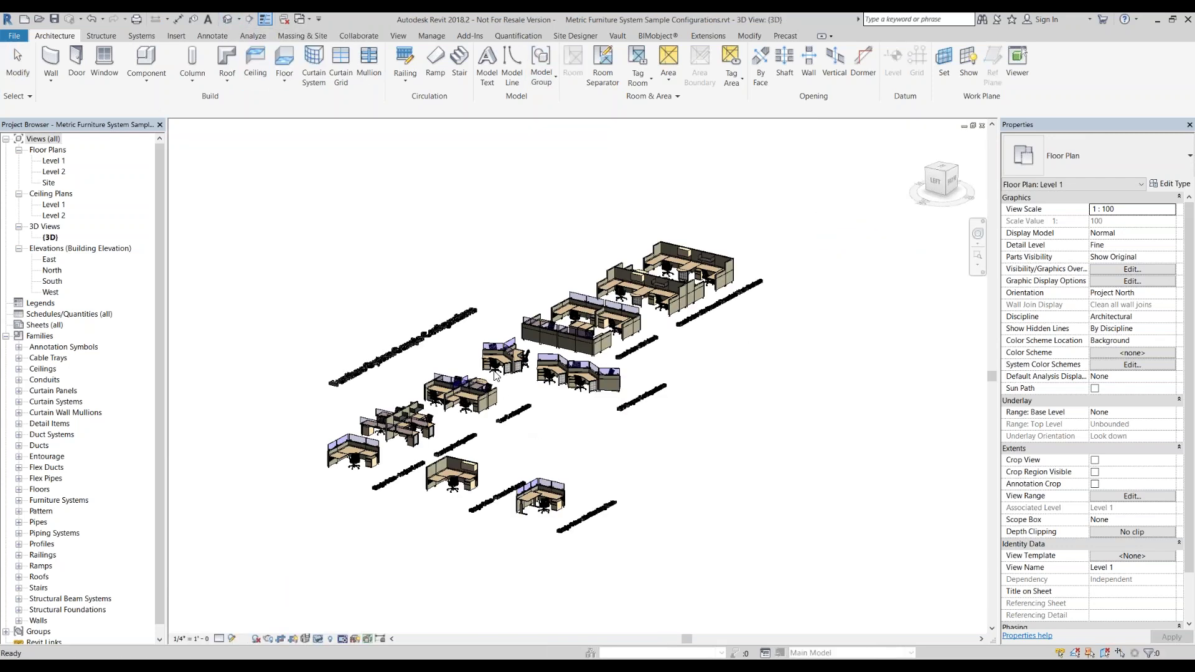
{"action": "scroll", "coordinate": [373, 399], "scroll_direction": "up", "scroll_amount": 2}
{"action": "scroll", "coordinate": [373, 398], "scroll_direction": "up", "scroll_amount": 2}
{"action": "scroll", "coordinate": [374, 399], "scroll_direction": "up", "scroll_amount": 2}
{"action": "middle_click_drag", "start_coordinate": [349, 436], "coordinate": [461, 373]}
{"action": "mouse_move", "coordinate": [986, 438]}
{"action": "middle_mouse_down"}
{"action": "mouse_move", "coordinate": [724, 358]}
{"action": "mouse_move", "coordinate": [313, 321]}
{"action": "middle_mouse_up"}
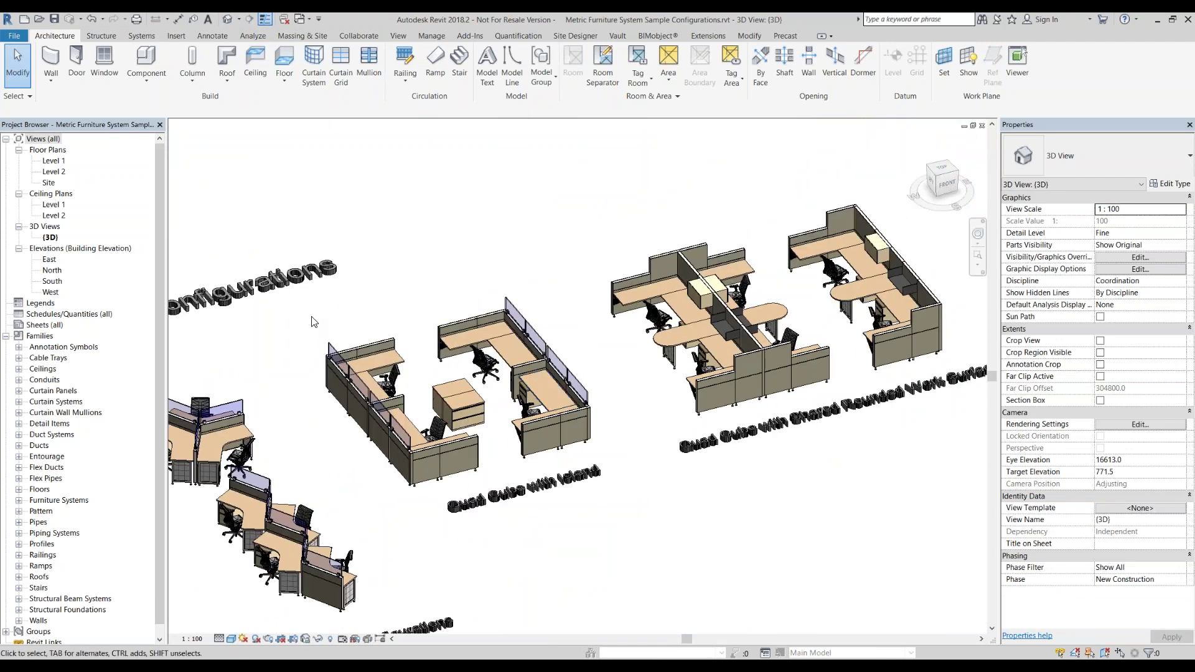
{"action": "left_click_drag", "start_coordinate": [306, 319], "coordinate": [616, 491]}
- Orbit to a top-down angle and window-select the Quad Cube with Shared Rounded Work Surface layout
{"action": "mouse_move", "coordinate": [616, 491]}
{"action": "middle_mouse_down", "text": "shift"}
{"action": "mouse_move", "coordinate": [647, 319]}
{"action": "mouse_move", "coordinate": [627, 454]}
{"action": "middle_mouse_up", "text": "shift"}
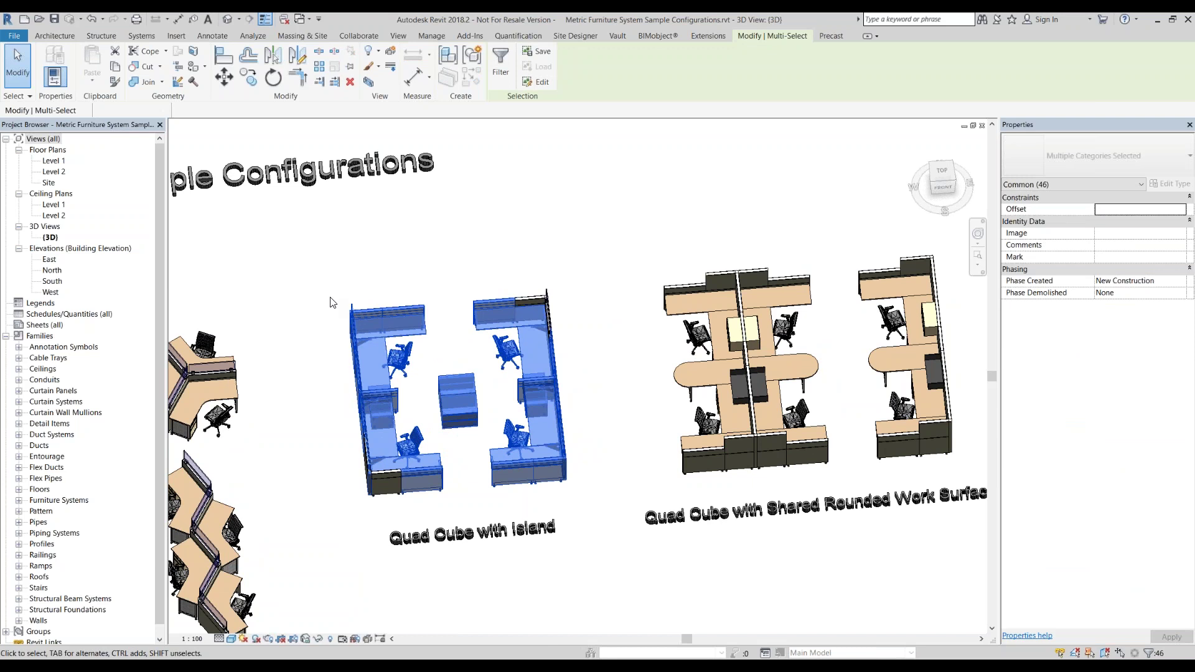
{"action": "left_click", "coordinate": [355, 310]}
{"action": "left_click", "coordinate": [688, 415]}
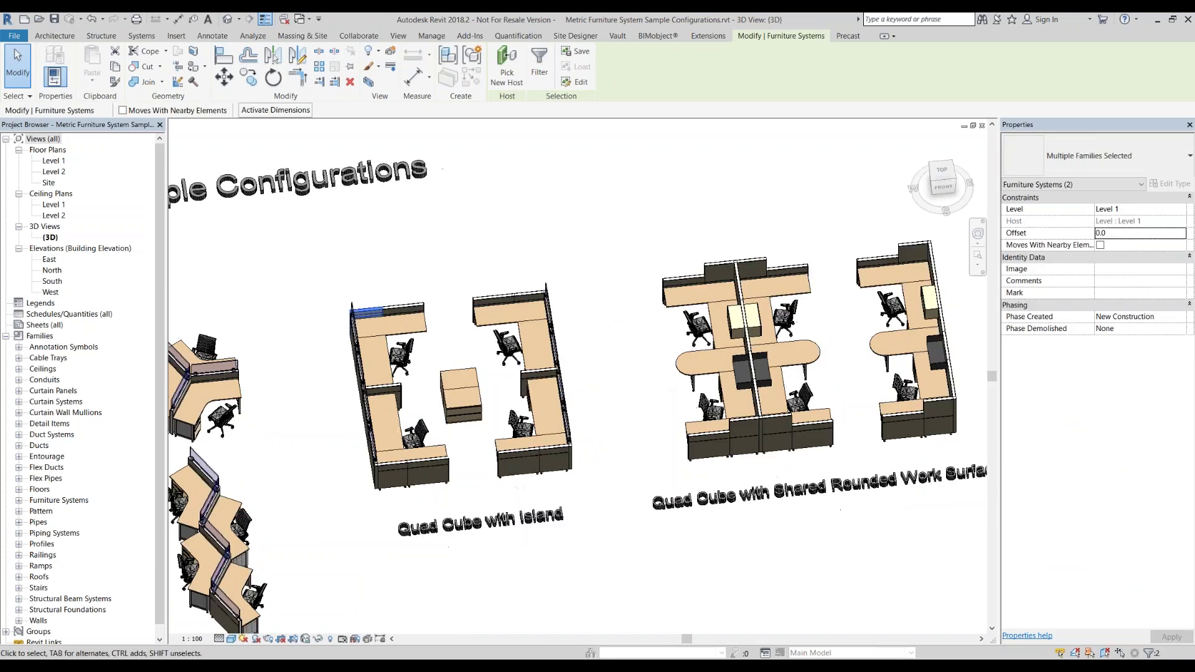
{"action": "middle_click_drag", "start_coordinate": [688, 415], "coordinate": [558, 406]}
{"action": "left_click_drag", "start_coordinate": [463, 216], "coordinate": [844, 465]}
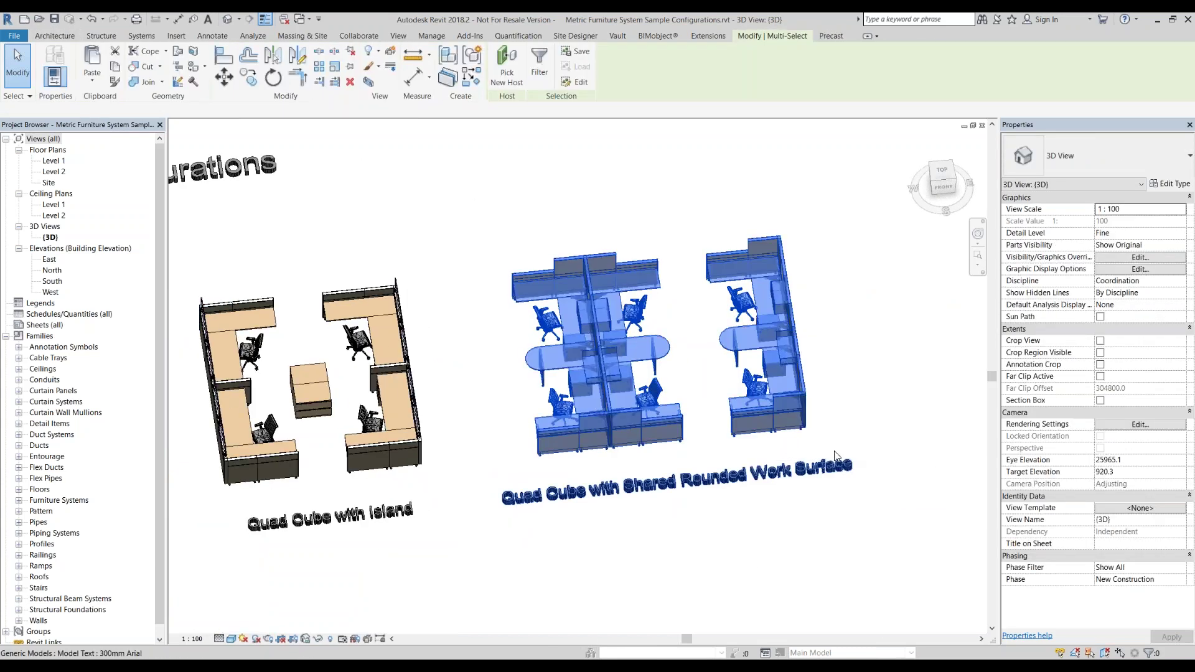
- Close the sample furniture project without saving its changes
{"action": "left_click", "coordinate": [15, 36]}
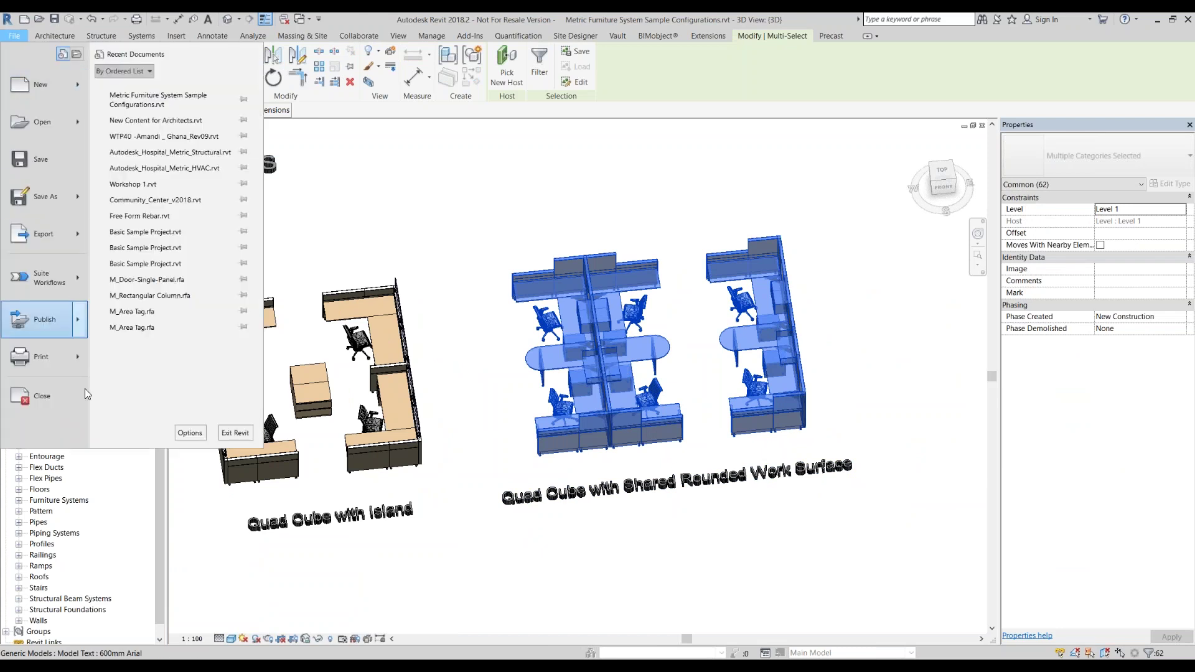
{"action": "left_click", "coordinate": [50, 398]}
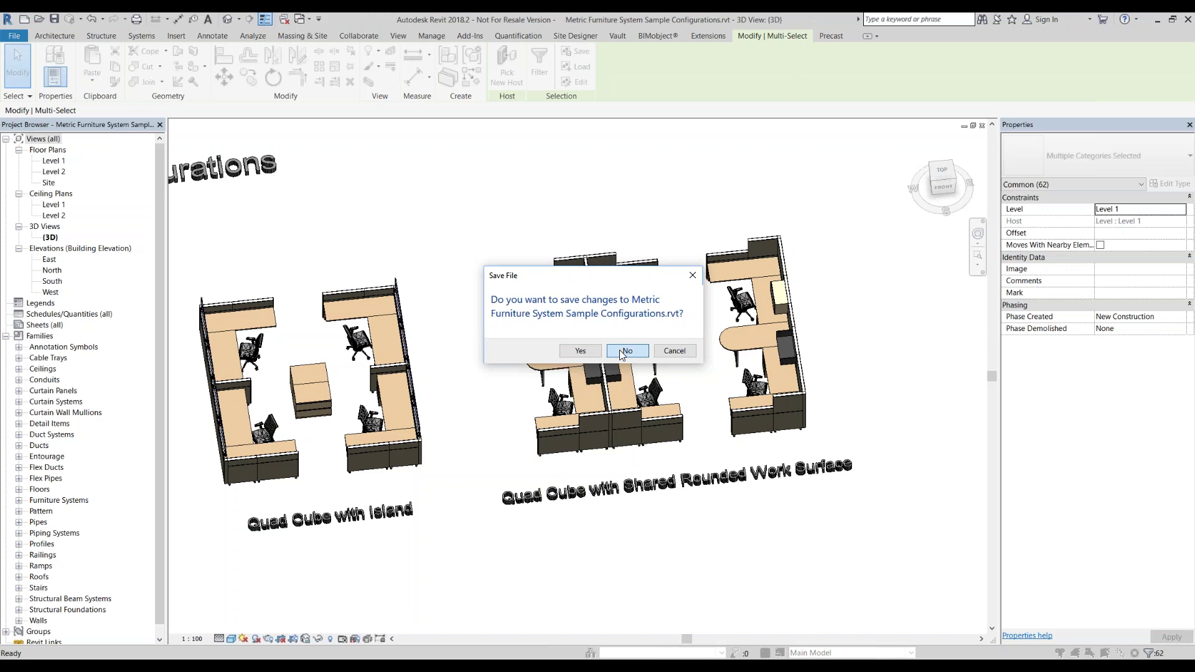
{"action": "left_click", "coordinate": [618, 350]}
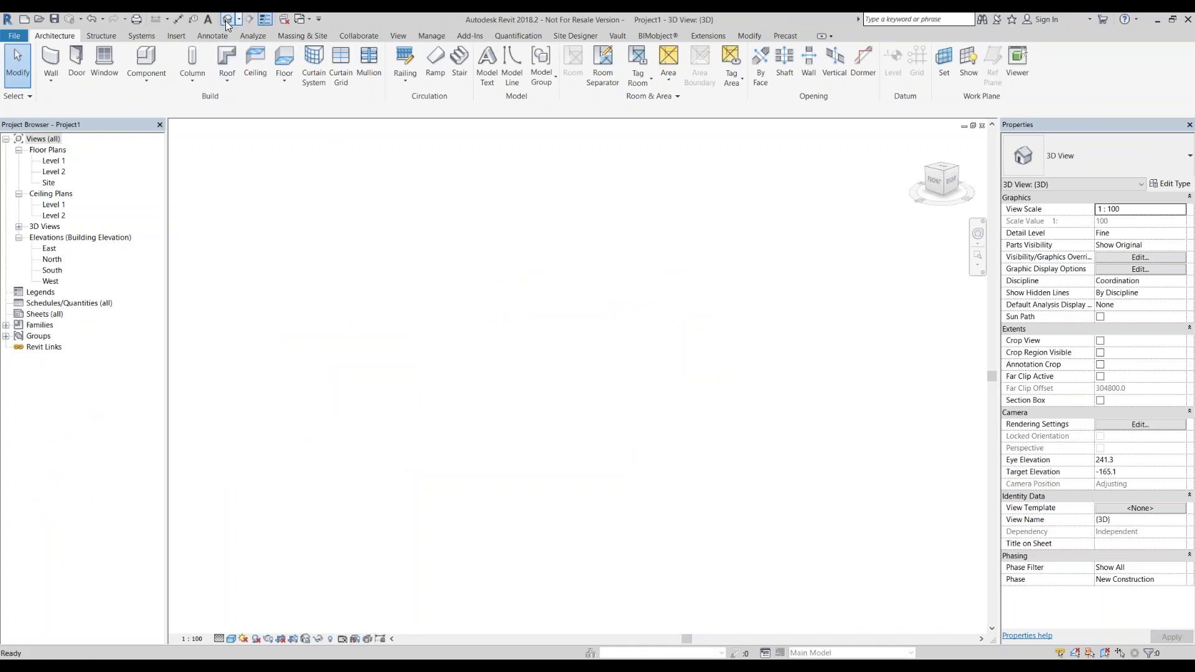
- Reopen Metric Furniture System Sample Configurations.rvt
{"action": "middle_click_drag", "start_coordinate": [547, 404], "coordinate": [506, 405], "text": "shift"}
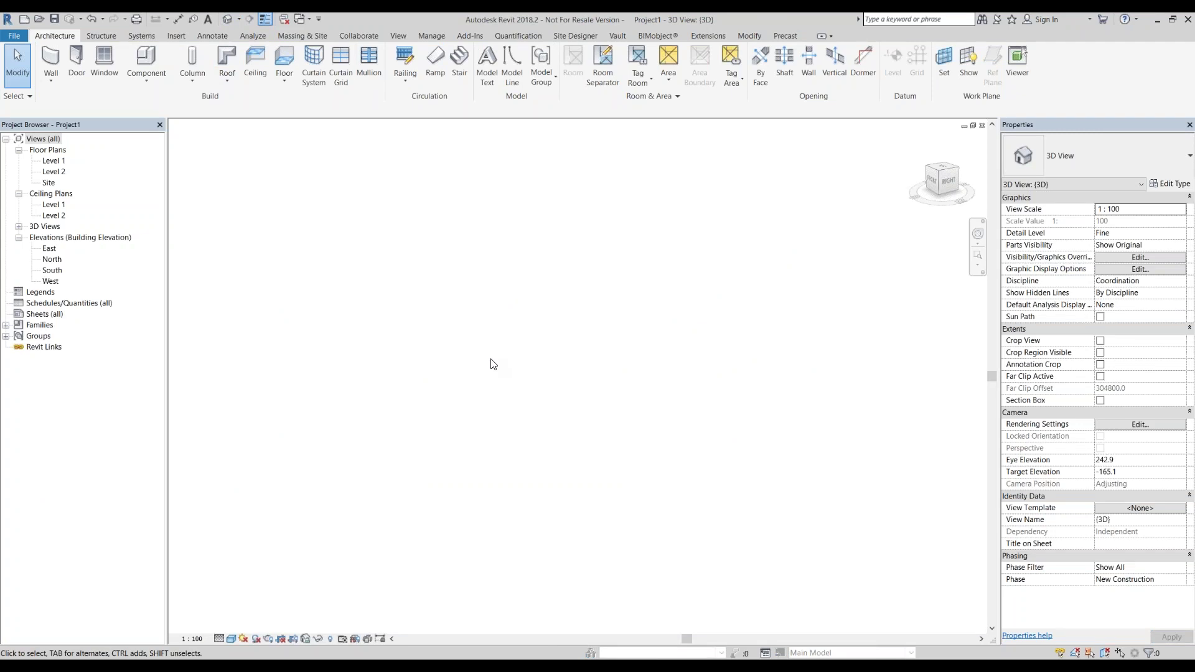
{"action": "left_click", "coordinate": [38, 19]}
{"action": "left_click", "coordinate": [429, 306]}
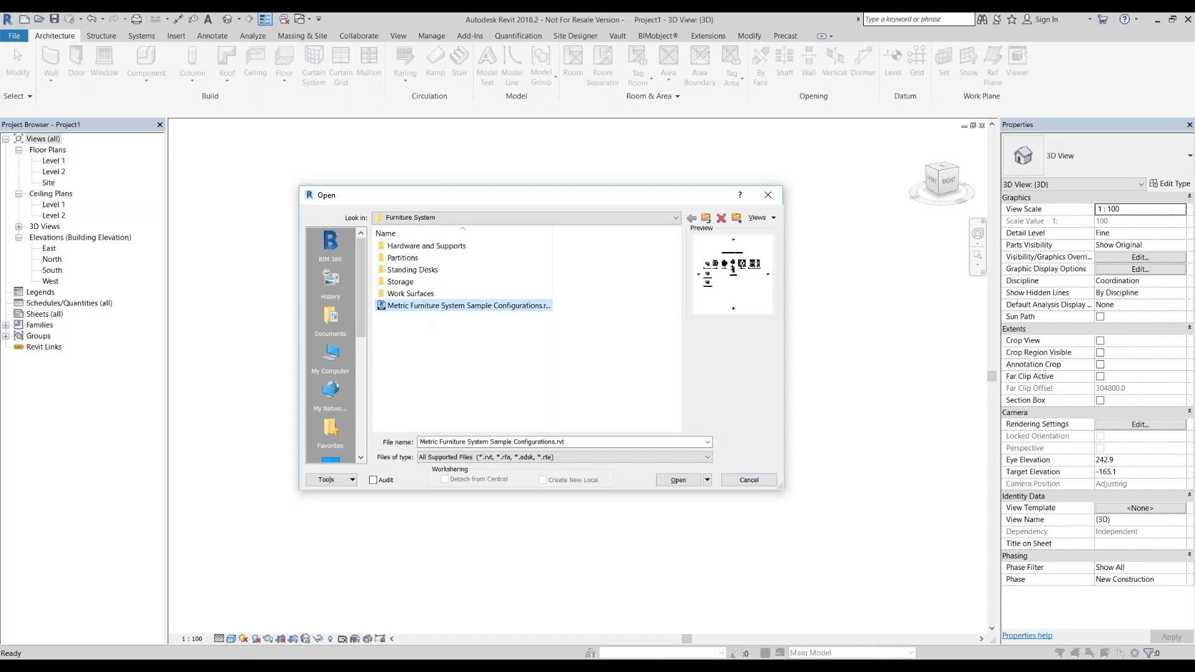
{"action": "left_click", "coordinate": [678, 480]}
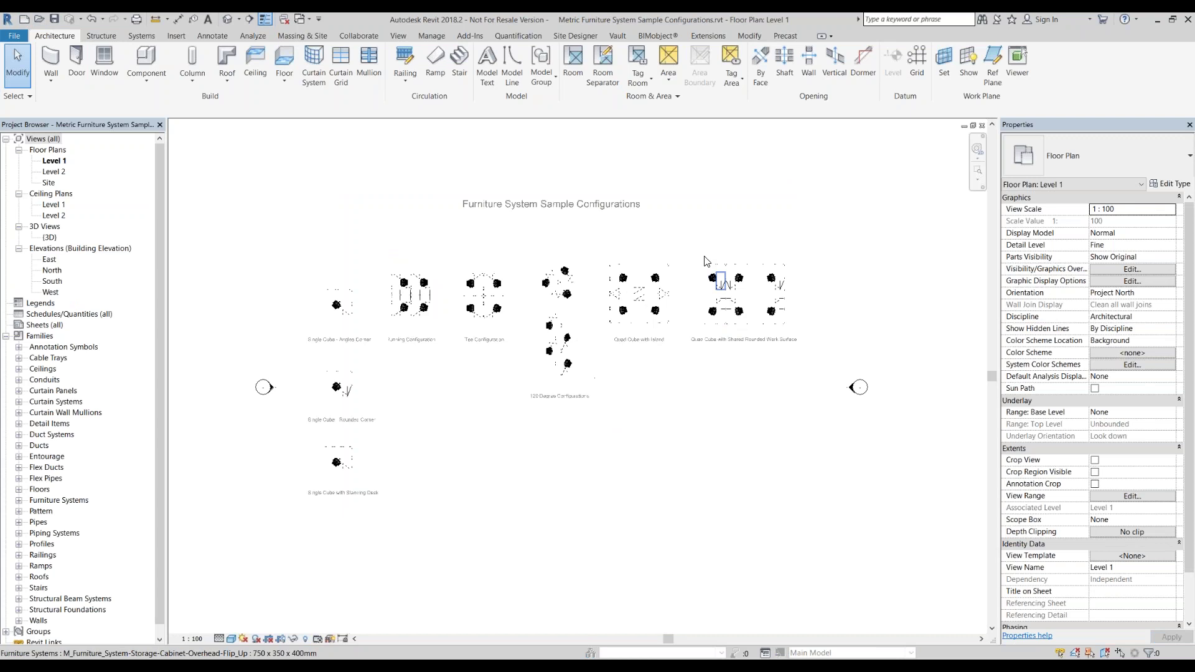
- Window-select the Quad Cube with Shared Rounded Work Surface layout and bring up its context menu
{"action": "left_click_drag", "start_coordinate": [695, 251], "coordinate": [809, 344]}
{"action": "right_click", "coordinate": [789, 324]}
{"action": "left_click", "coordinate": [768, 350]}
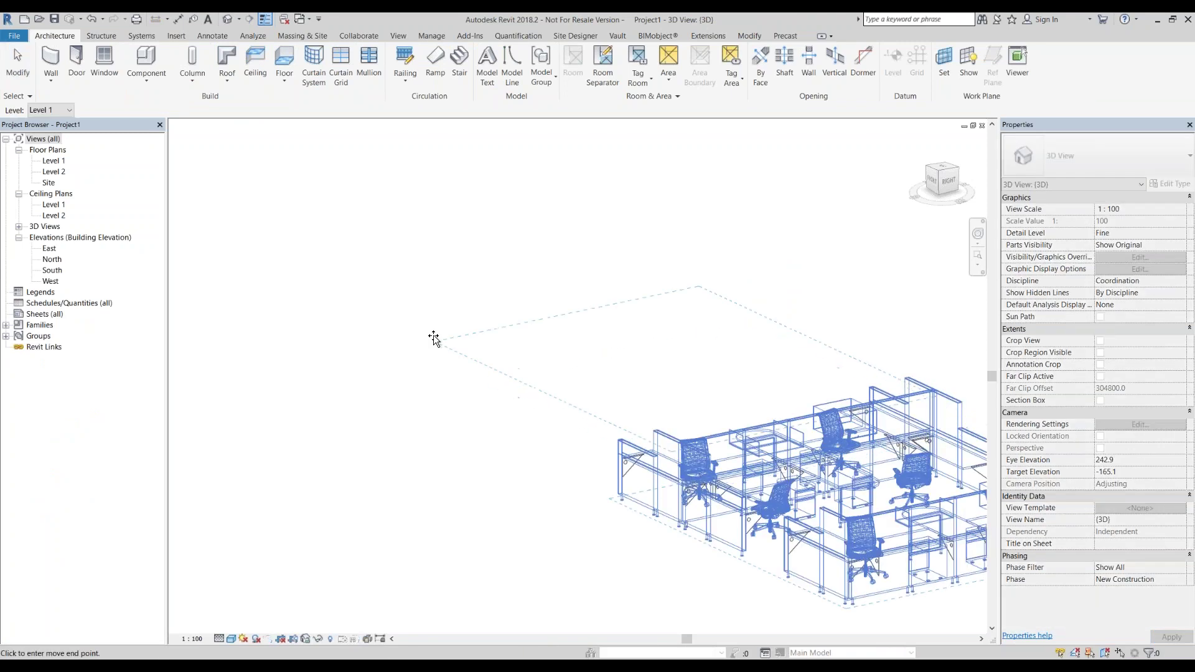
{"action": "scroll", "coordinate": [327, 277], "scroll_direction": "down", "scroll_amount": 2}
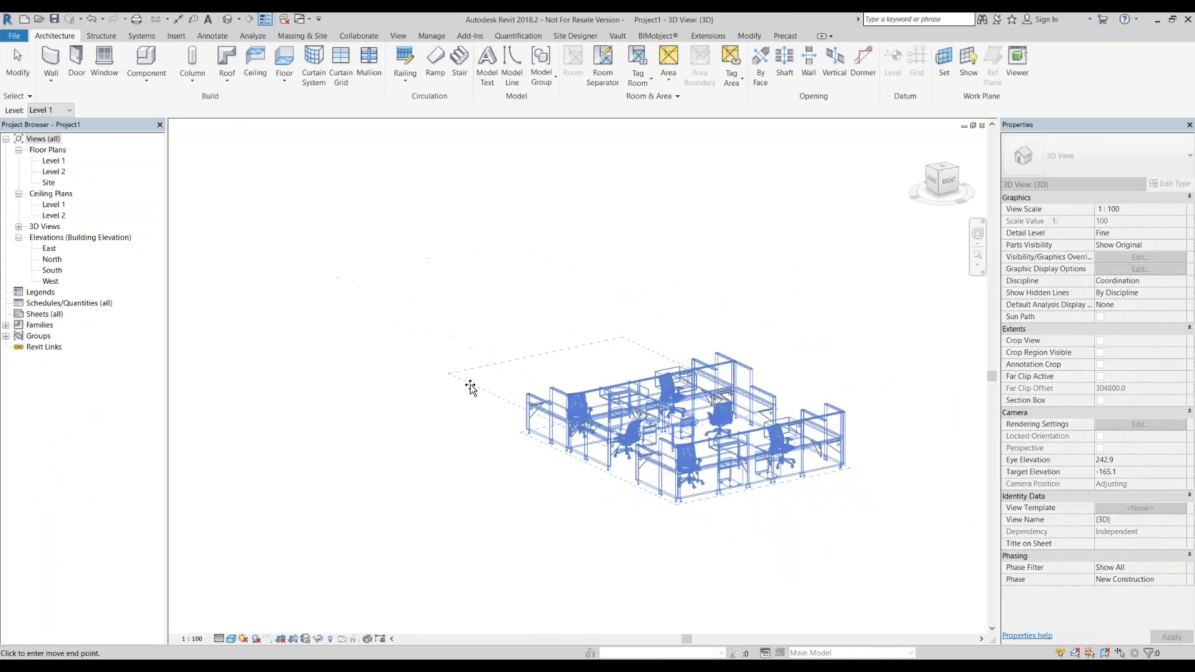
{"action": "key", "text": "Escape"}
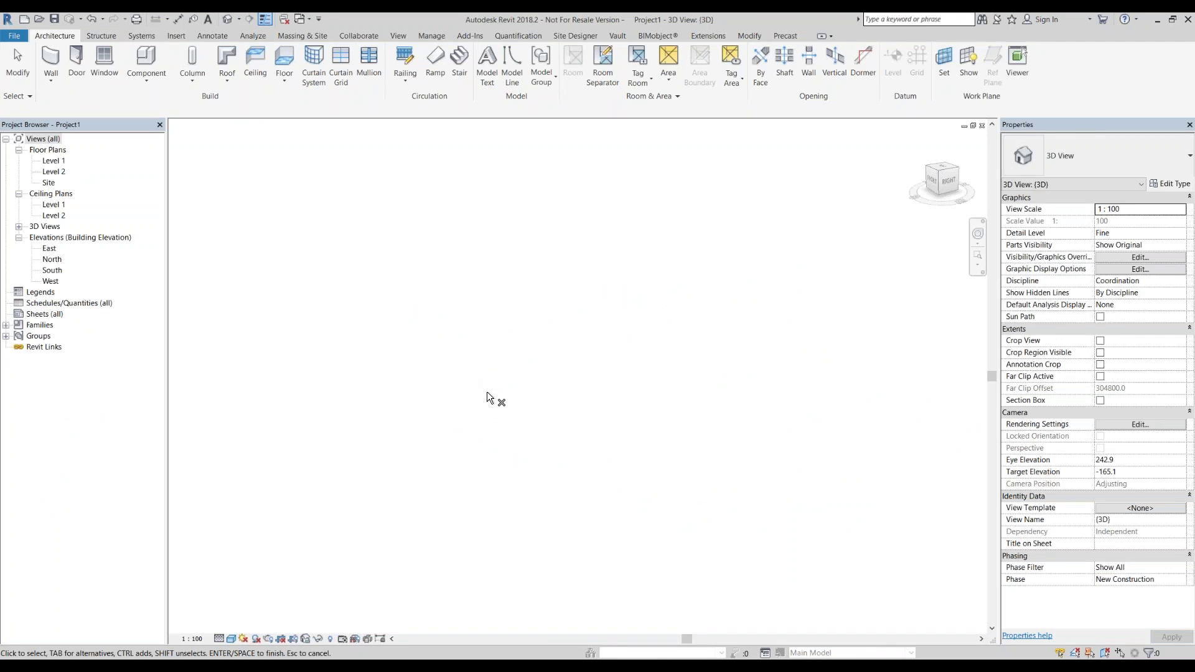
{"action": "key", "text": "Escape"}
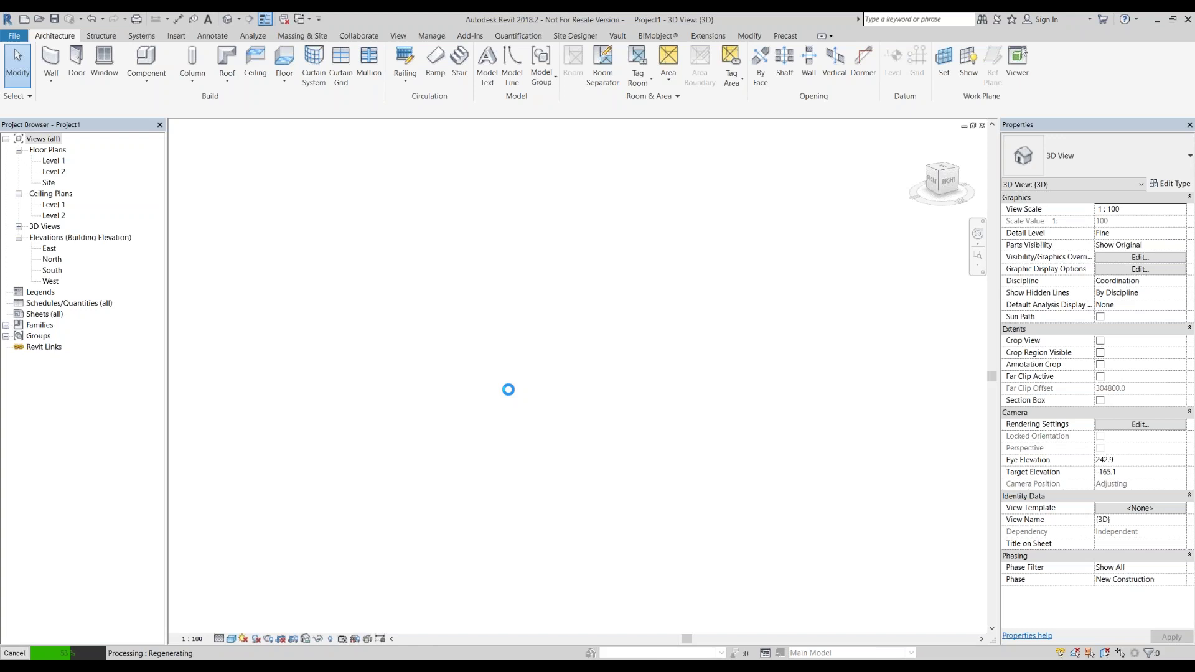
{"action": "left_click", "coordinate": [413, 376]}
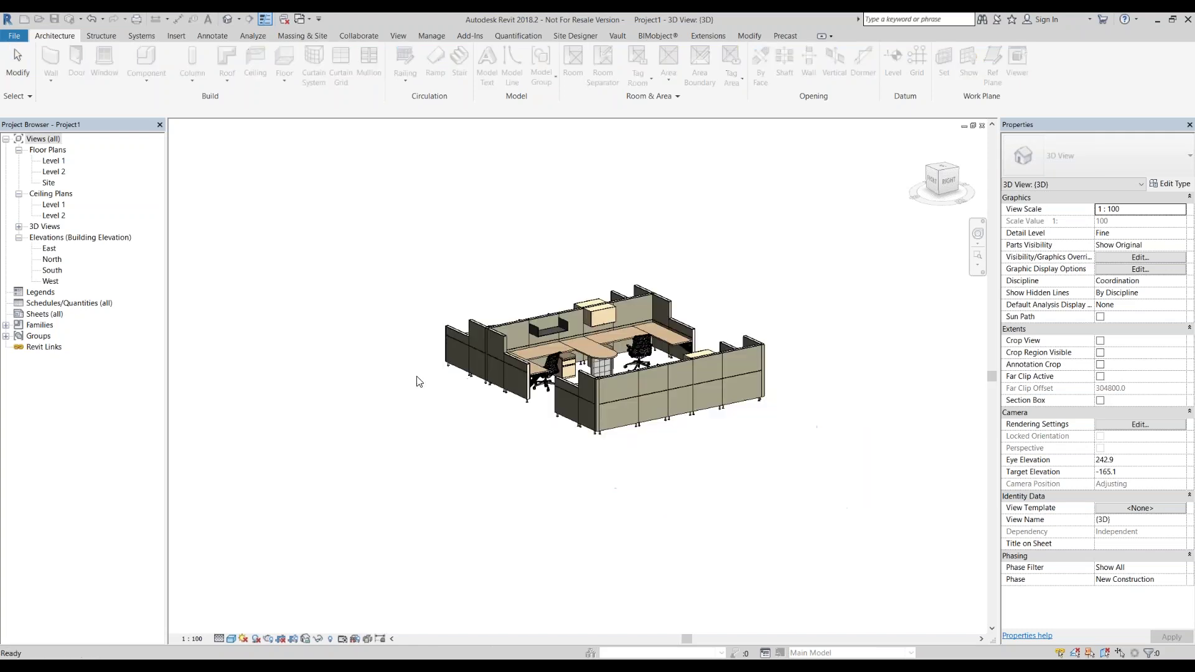
{"action": "left_click", "coordinate": [14, 48]}
{"action": "mouse_move", "coordinate": [486, 489]}
{"action": "middle_mouse_down", "text": "shift"}
{"action": "mouse_move", "coordinate": [574, 563]}
{"action": "mouse_move", "coordinate": [609, 566]}
{"action": "middle_mouse_up", "text": "shift"}
{"action": "middle_click_drag", "start_coordinate": [574, 345], "coordinate": [523, 394], "text": "shift"}
{"action": "scroll", "coordinate": [523, 393], "scroll_direction": "up", "scroll_amount": 2}
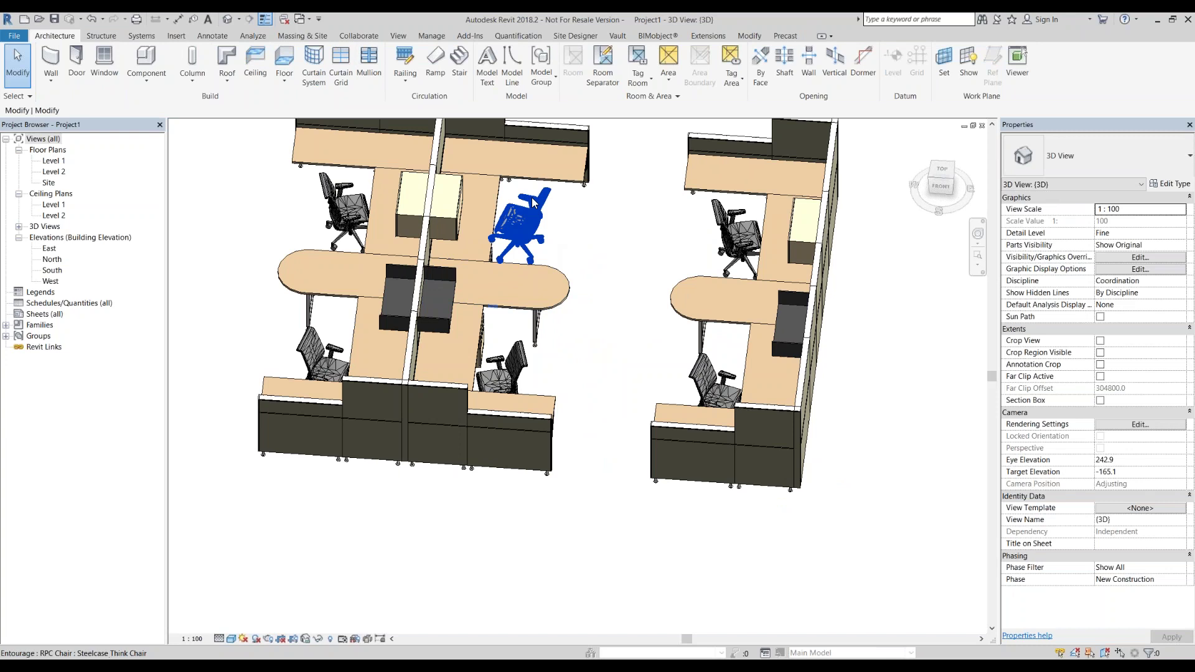
{"action": "scroll", "coordinate": [526, 356], "scroll_direction": "down", "scroll_amount": 2}
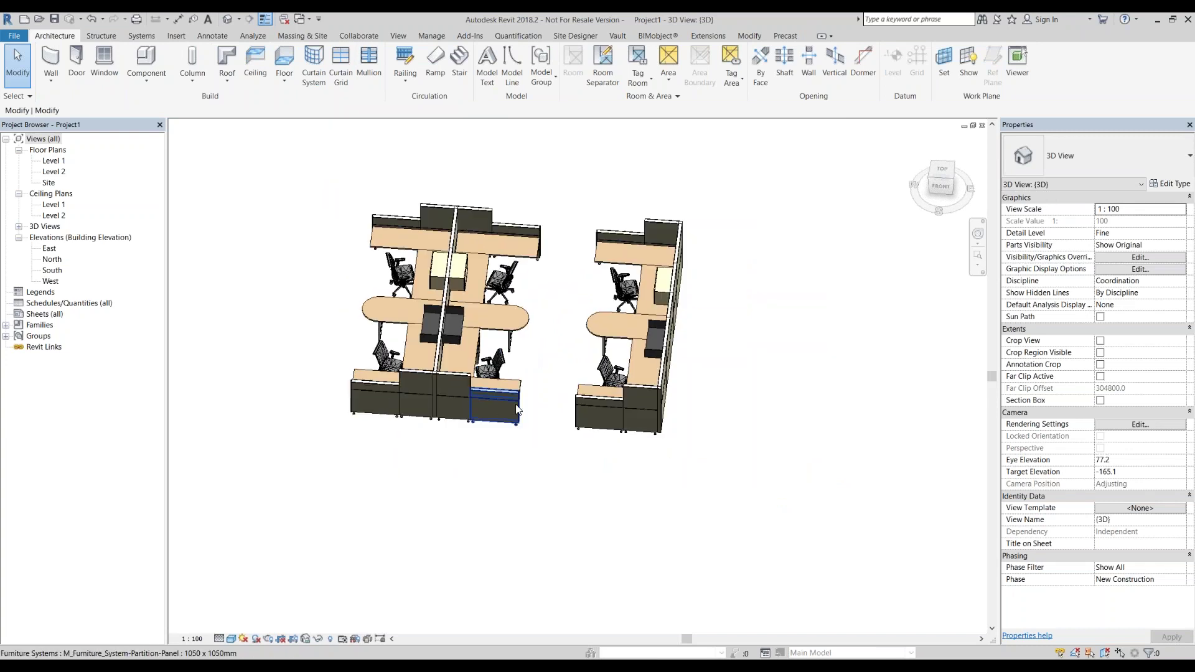
{"action": "mouse_move", "coordinate": [548, 314]}
{"action": "middle_mouse_down", "text": "shift"}
{"action": "mouse_move", "coordinate": [628, 329]}
{"action": "mouse_move", "coordinate": [613, 355]}
{"action": "mouse_move", "coordinate": [548, 323]}
{"action": "middle_mouse_up", "text": "shift"}
{"action": "scroll", "coordinate": [607, 353], "scroll_direction": "down", "scroll_amount": 2}
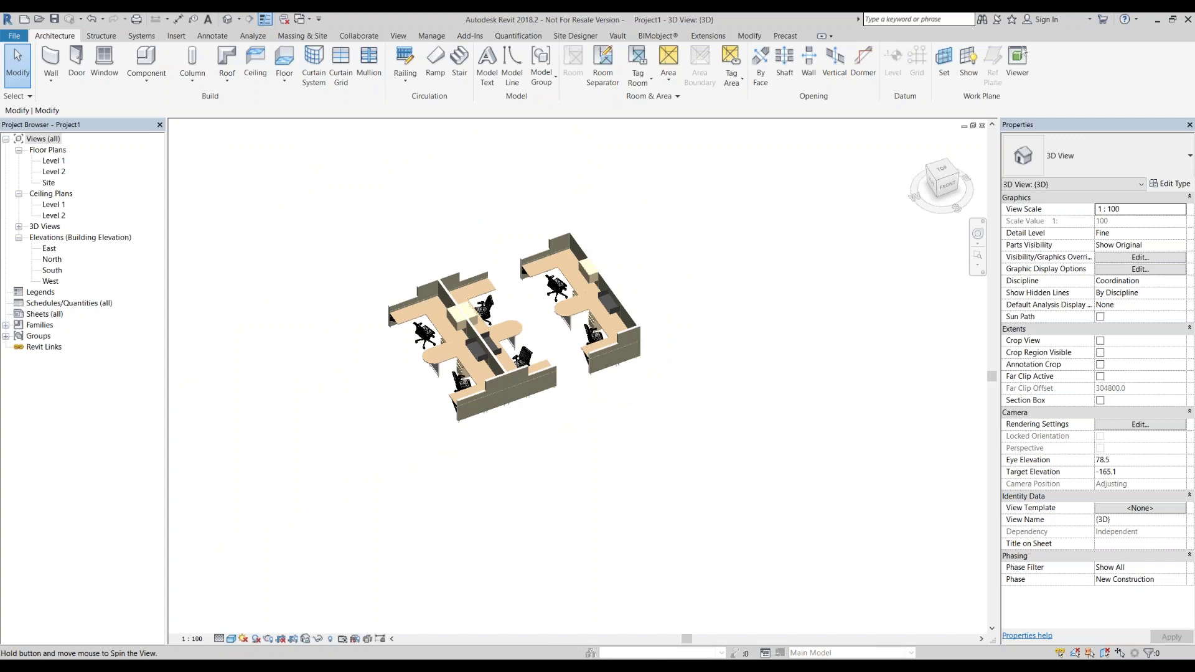
{"action": "left_click_drag", "start_coordinate": [321, 205], "coordinate": [685, 449]}
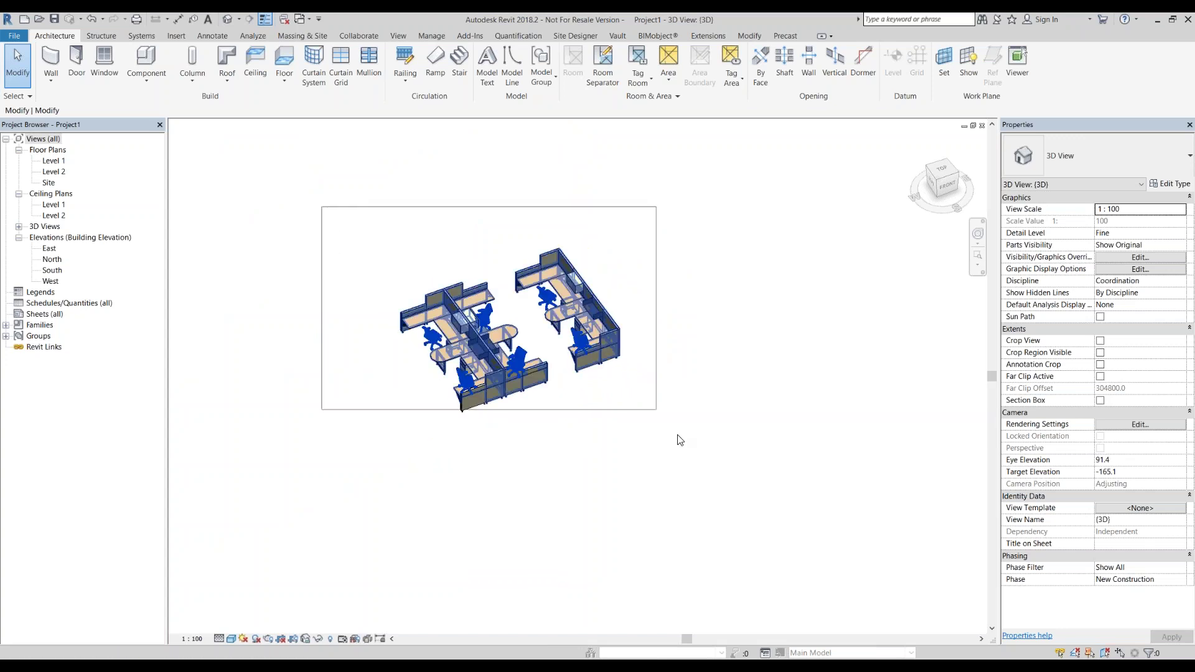
{"action": "key", "text": "Delete"}
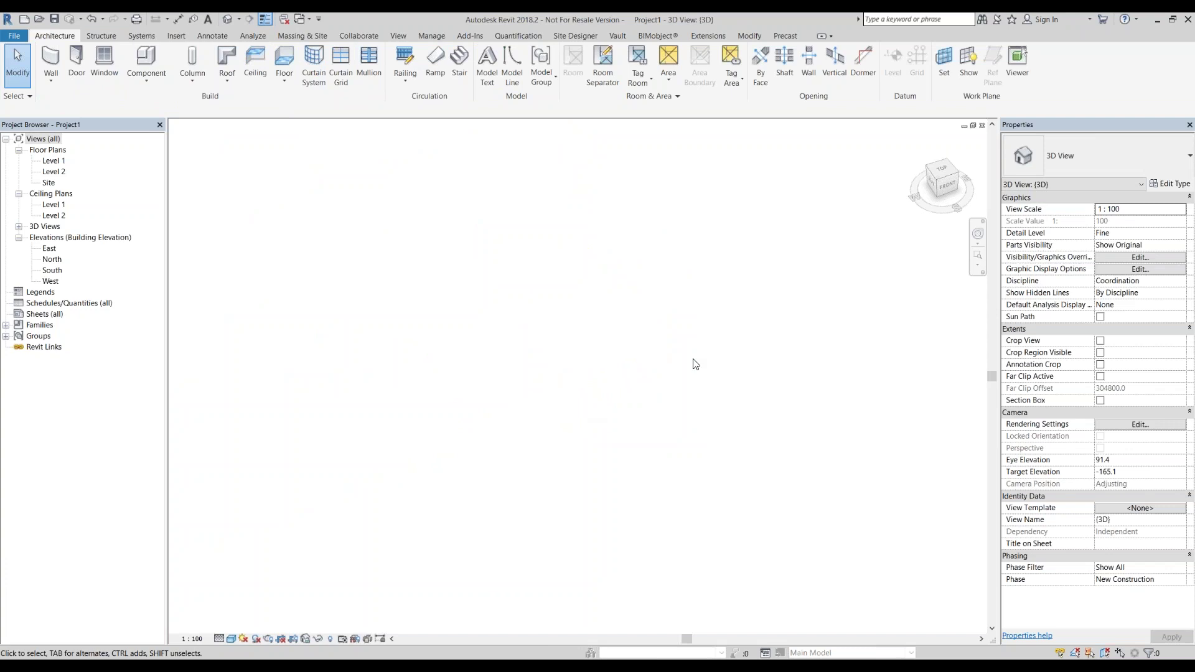
{"action": "middle_click_drag", "start_coordinate": [530, 418], "coordinate": [535, 349], "text": "shift"}
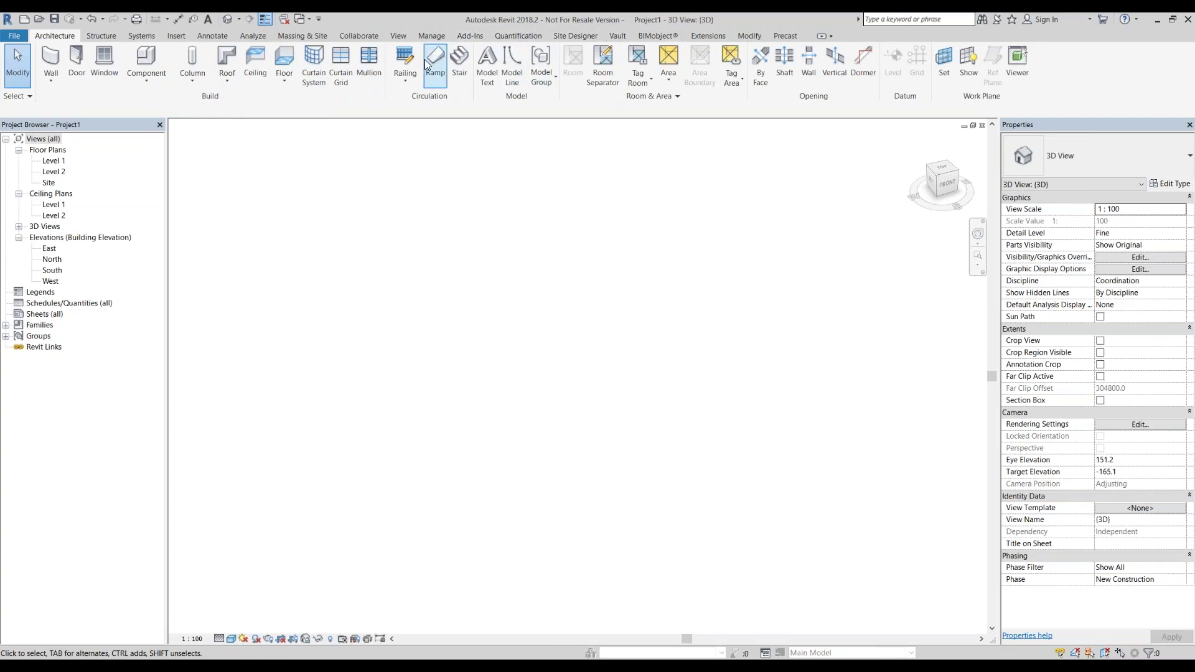
- Open the Load Family library at the Furniture System folder
{"action": "left_click", "coordinate": [179, 39]}
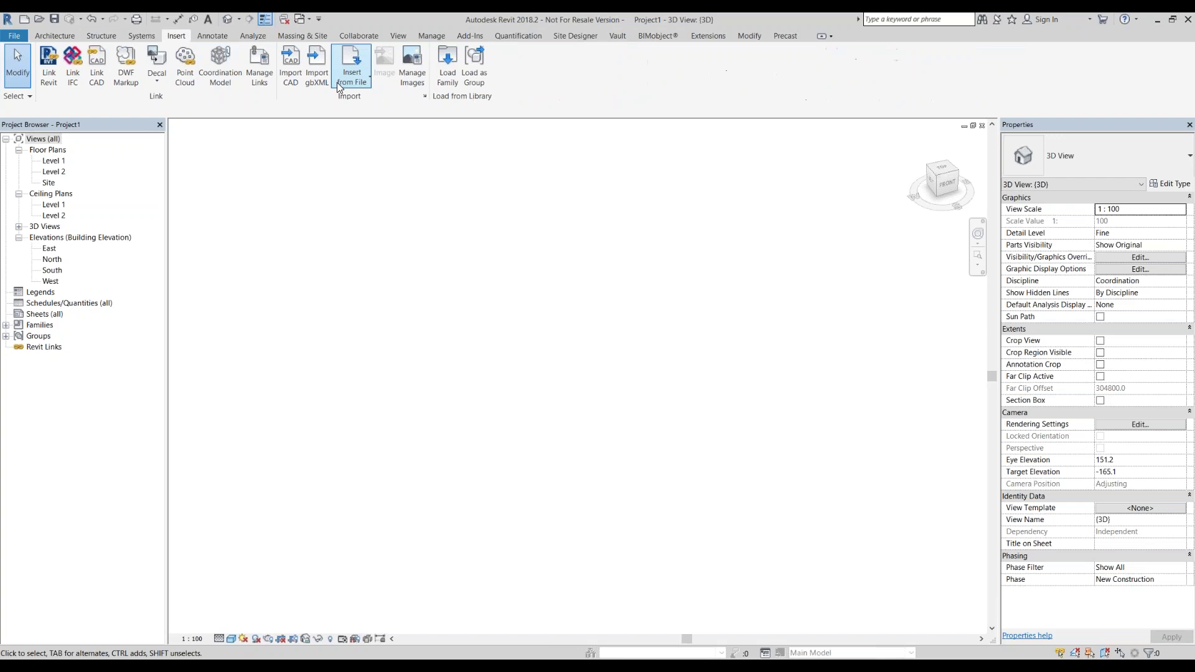
{"action": "left_click", "coordinate": [448, 62]}
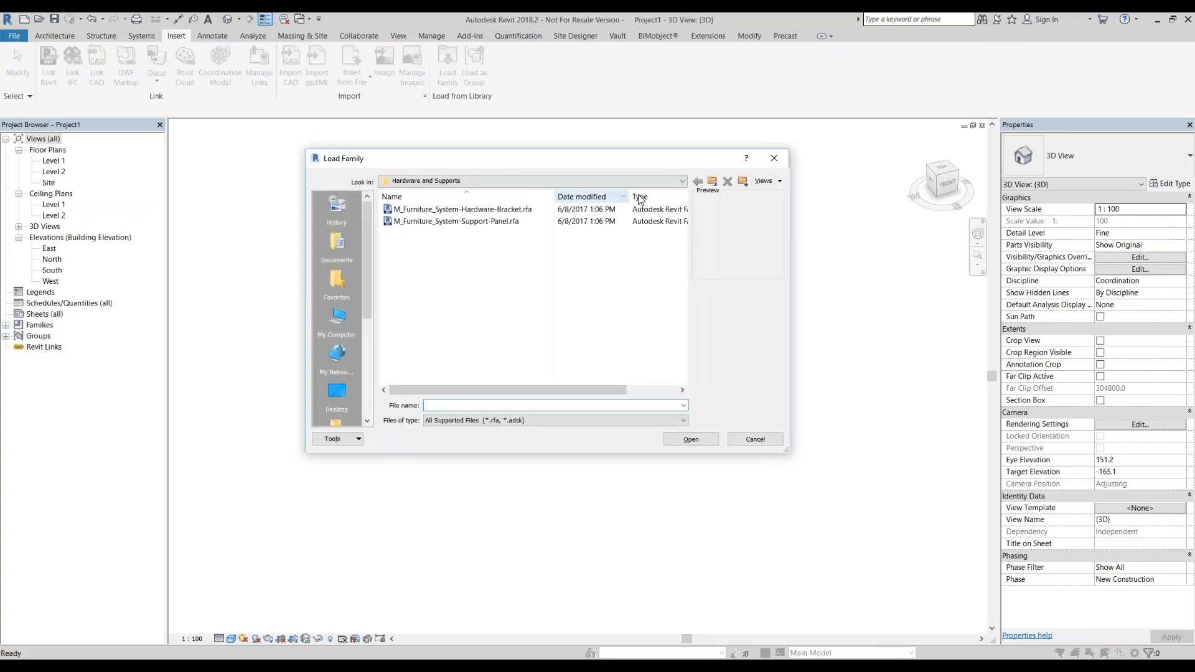
{"action": "left_click", "coordinate": [712, 182]}
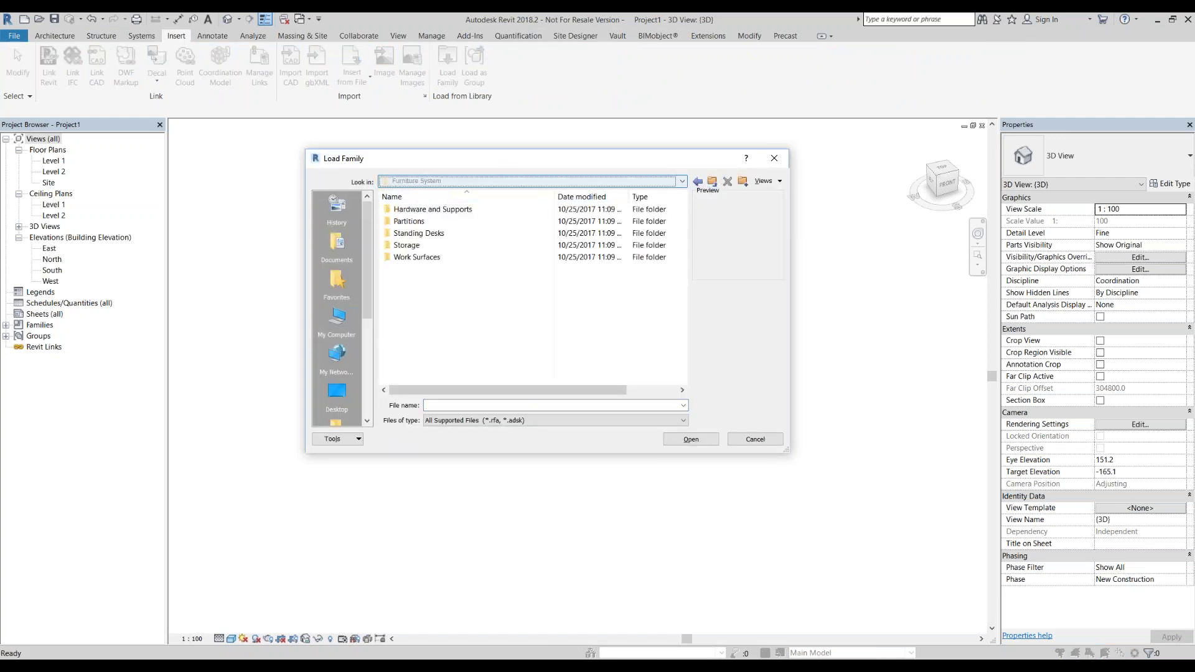
{"action": "left_click", "coordinate": [682, 181]}
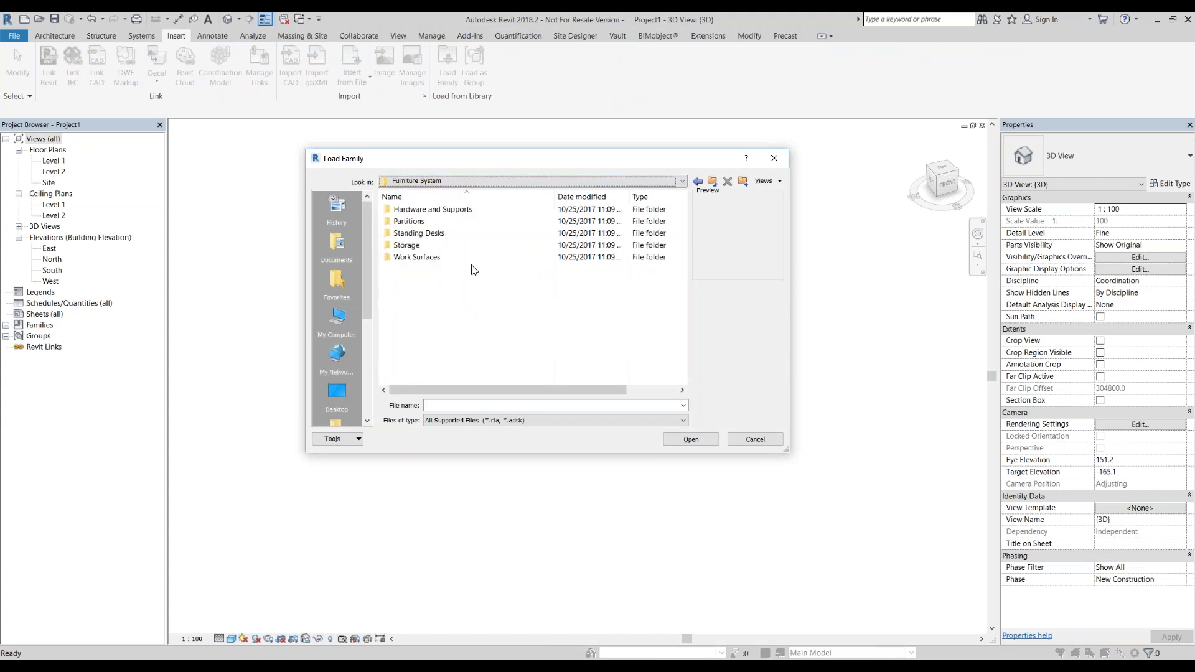
{"action": "left_click_drag", "start_coordinate": [451, 163], "coordinate": [468, 197]}
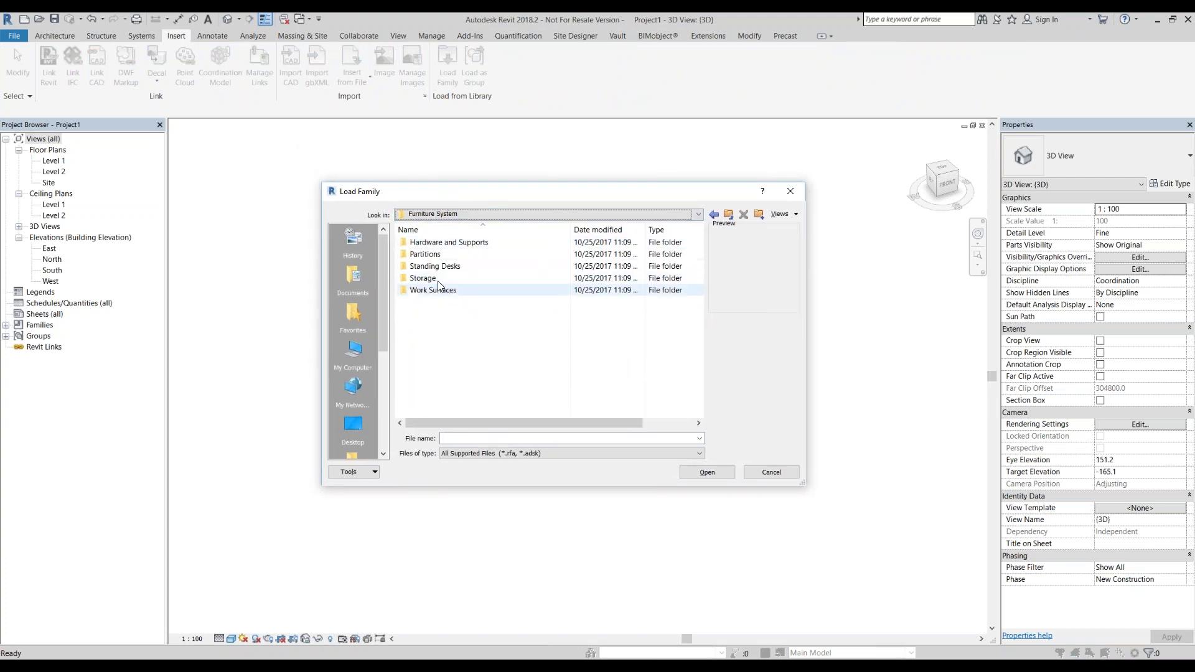
- Browse Hardware and Supports and Partitions, previewing the square transition post and partition panel
{"action": "double_click", "coordinate": [435, 242]}
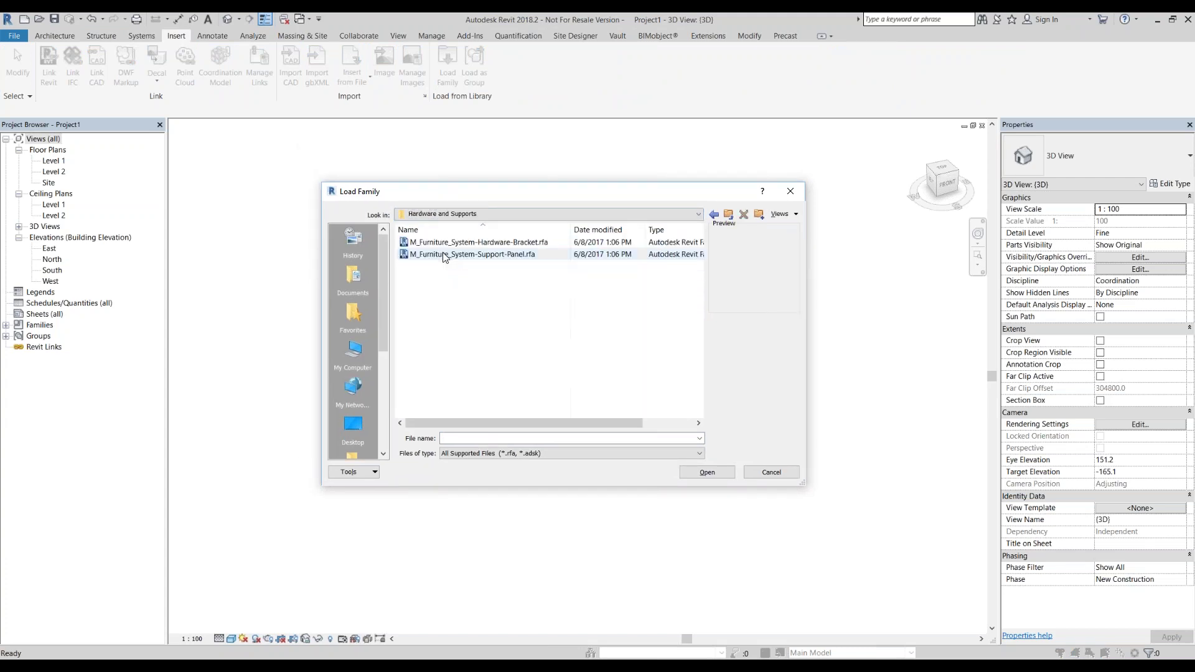
{"action": "left_click", "coordinate": [735, 216]}
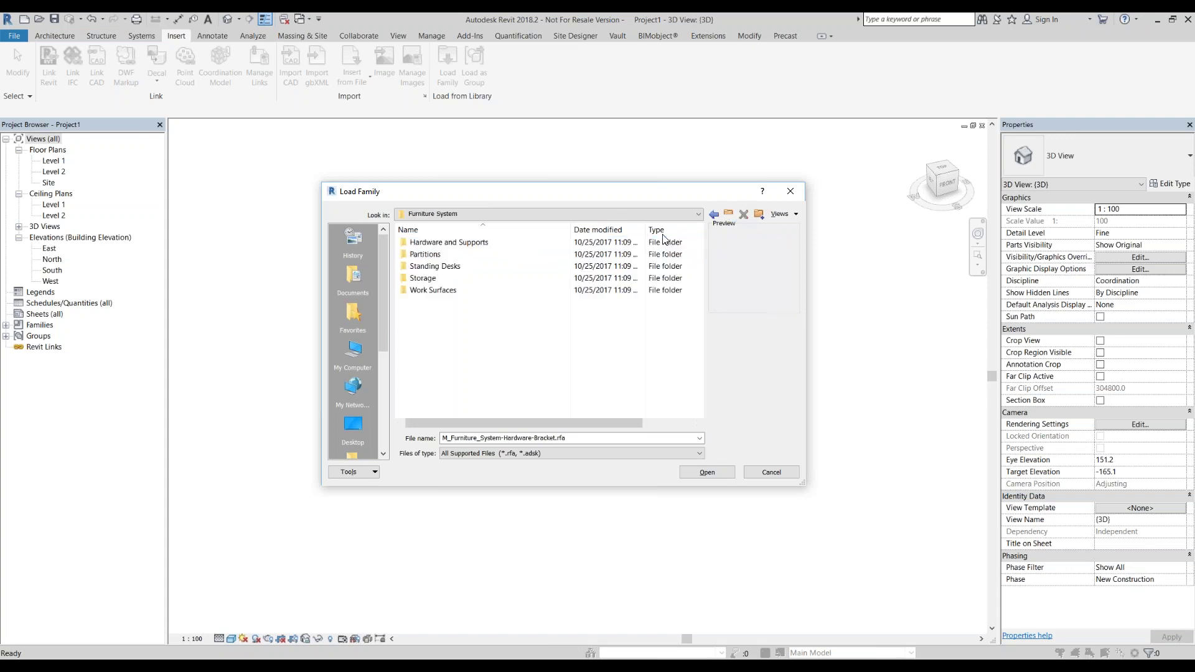
{"action": "double_click", "coordinate": [477, 266]}
{"action": "left_click", "coordinate": [478, 266]}
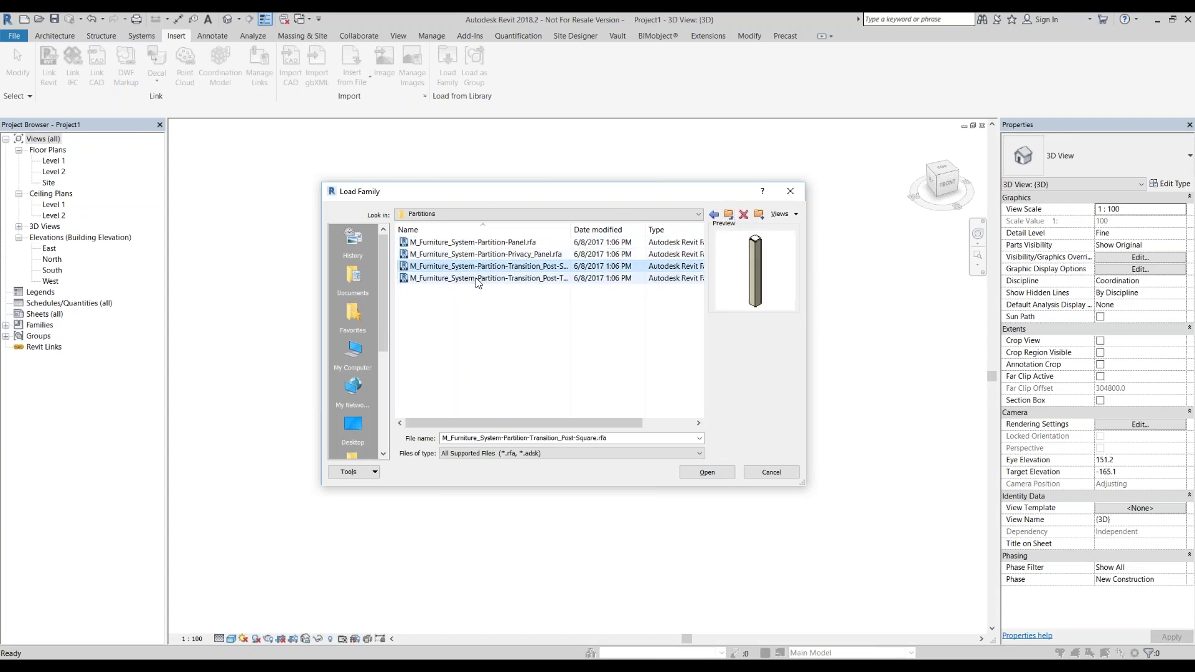
{"action": "left_click", "coordinate": [473, 242]}
{"action": "left_click", "coordinate": [727, 218]}
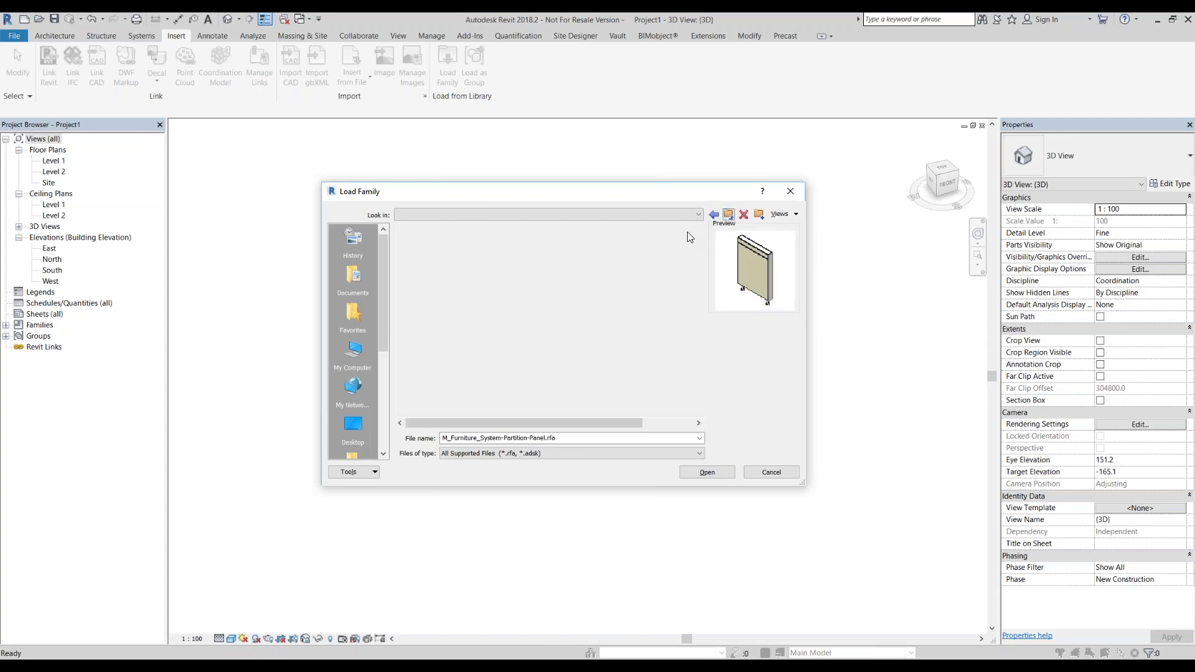
- Preview the L-shaped standing desk and the Storage cabinets, including Cabinet-2_File
{"action": "double_click", "coordinate": [473, 266]}
{"action": "left_click", "coordinate": [520, 242]}
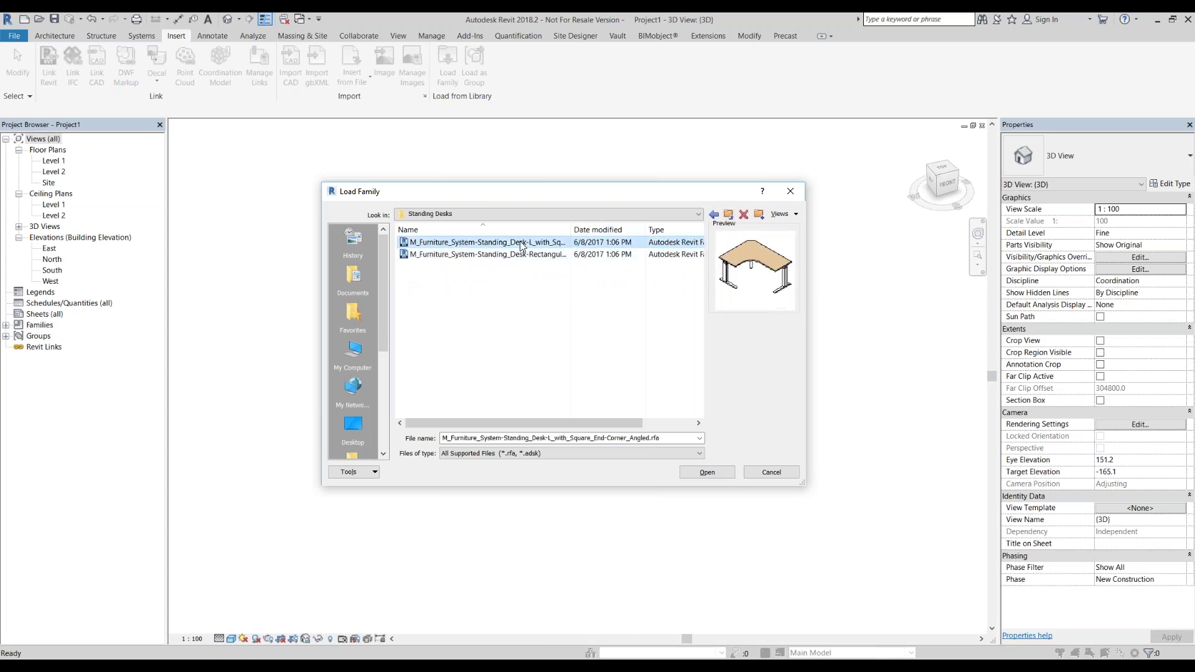
{"action": "left_click", "coordinate": [729, 216]}
{"action": "double_click", "coordinate": [461, 278]}
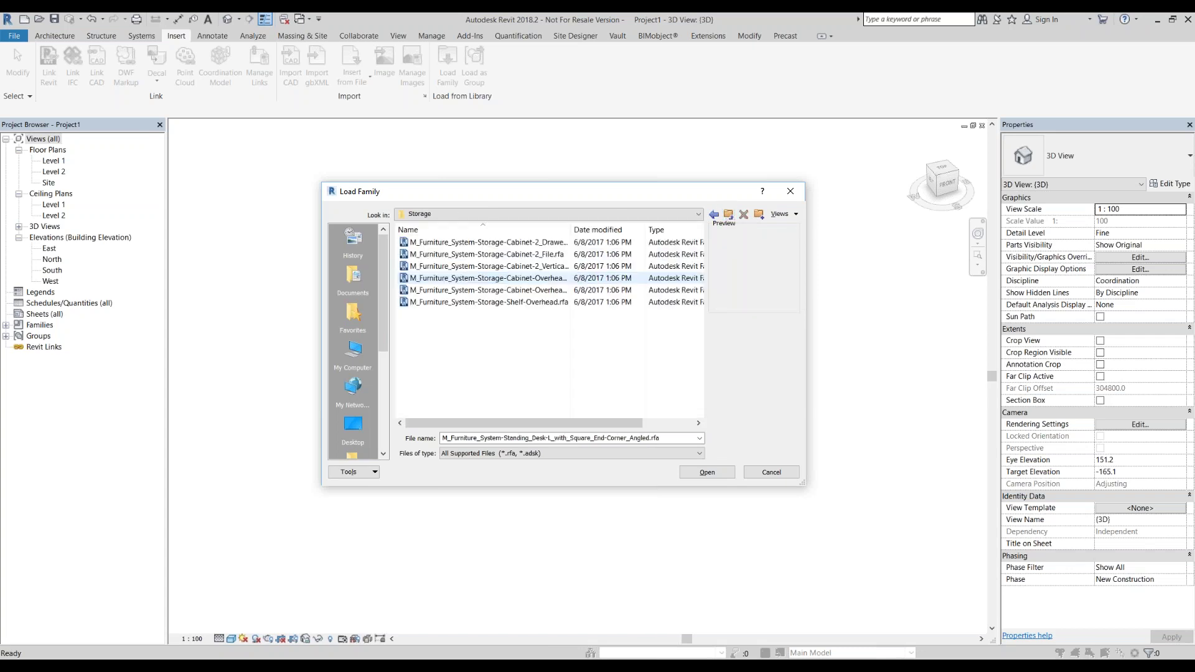
{"action": "left_click", "coordinate": [461, 279]}
{"action": "left_click", "coordinate": [463, 254]}
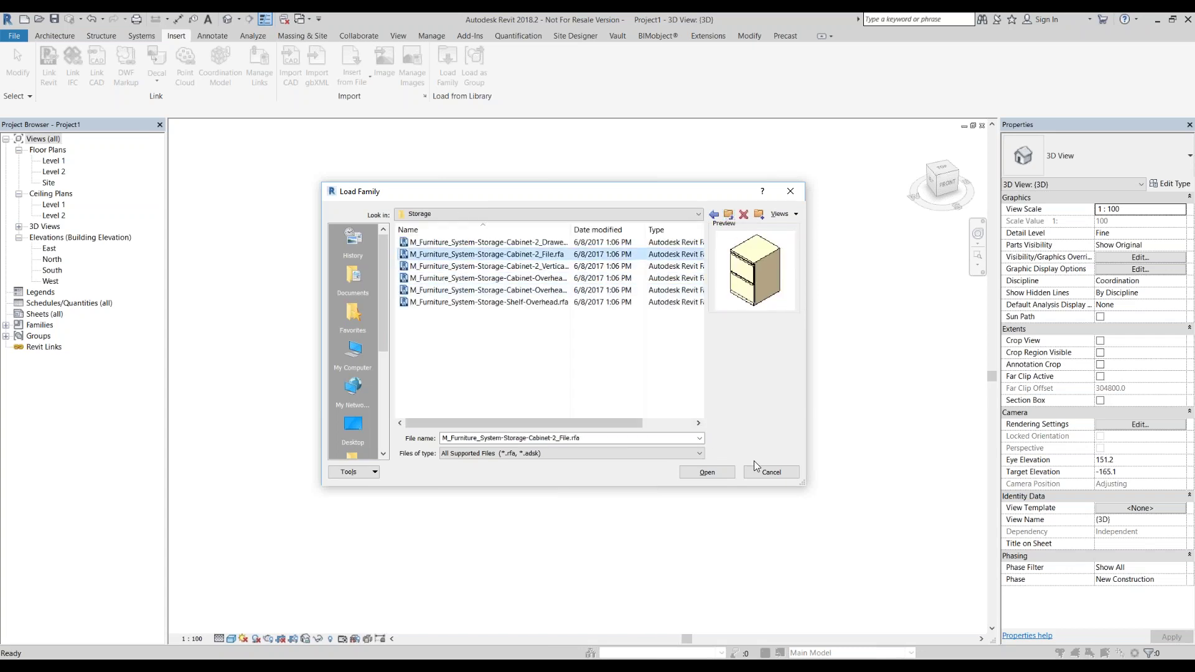
- Close the library without loading anything and start placing a component
{"action": "left_click", "coordinate": [763, 474]}
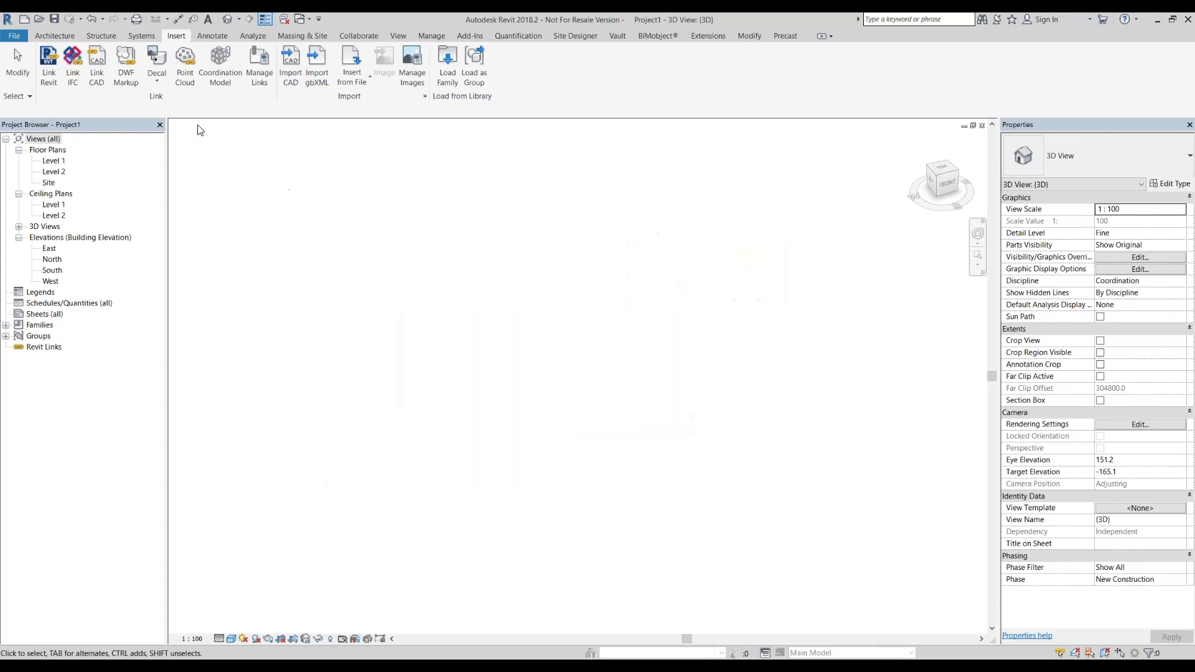
{"action": "left_click", "coordinate": [52, 36]}
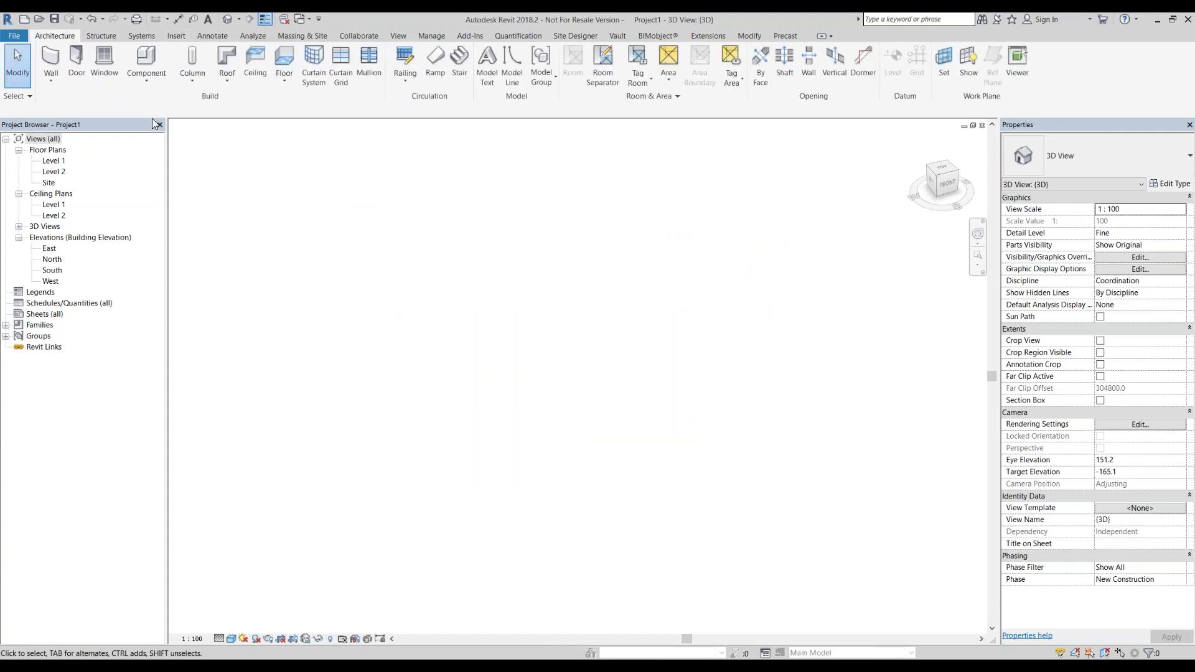
{"action": "left_click", "coordinate": [147, 62]}
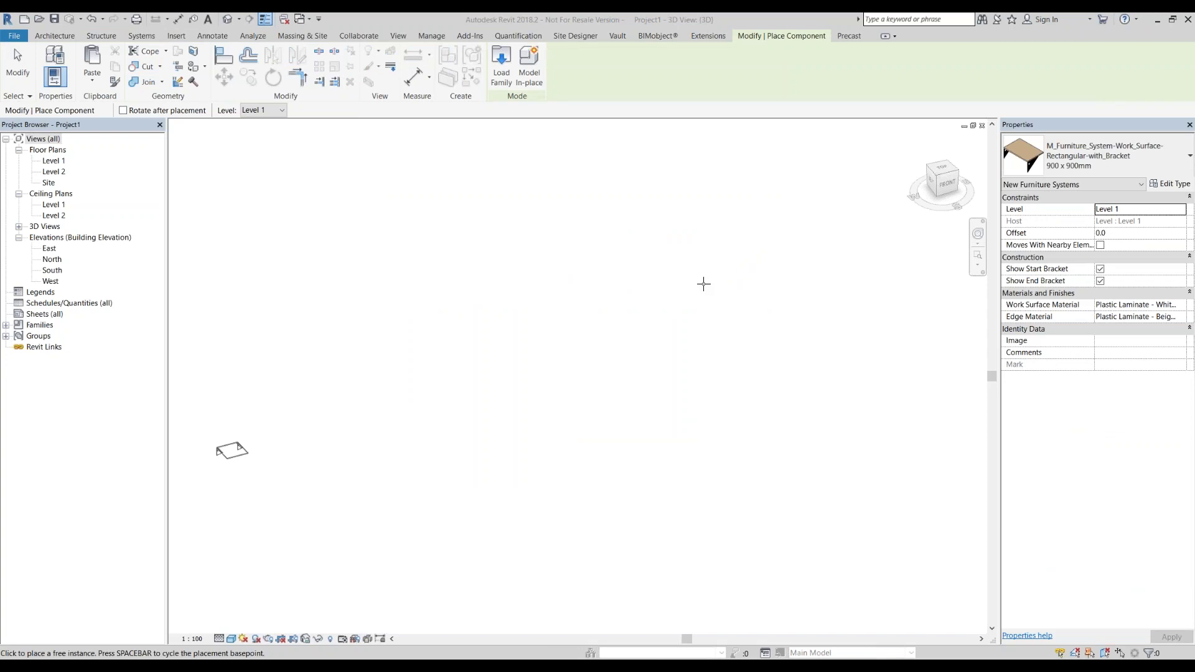
- Choose the M_Furniture_System-Partition-Panel 900 x 1500mm type in the Properties type selector
{"action": "left_click", "coordinate": [1090, 169]}
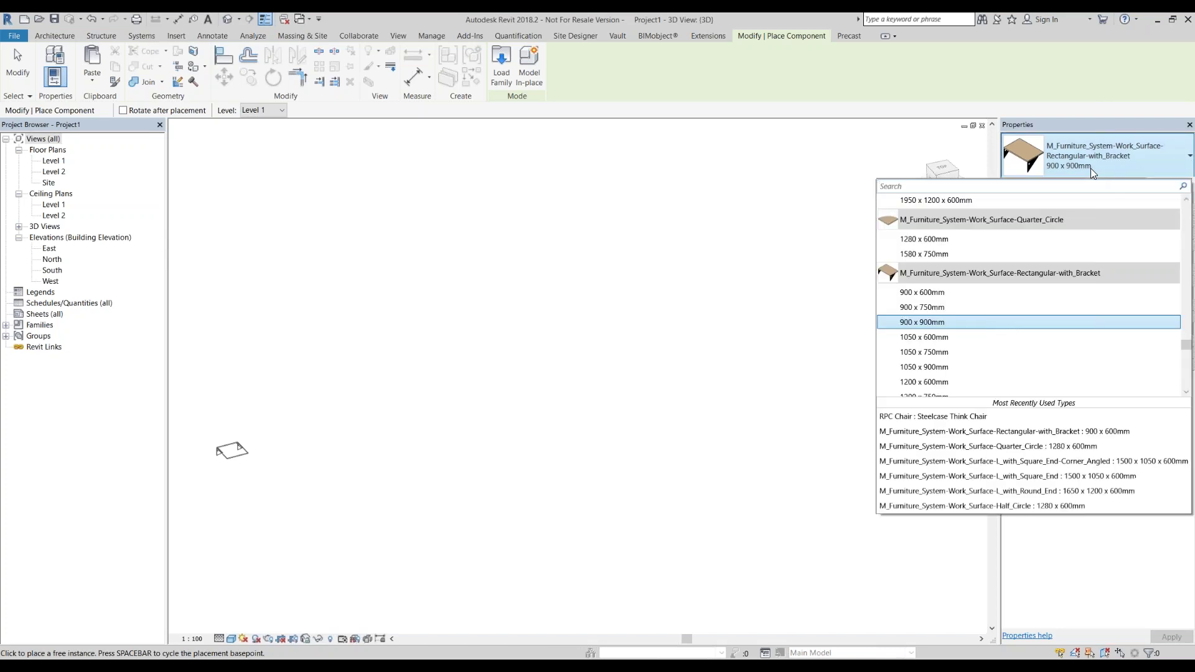
{"action": "scroll", "coordinate": [999, 264], "scroll_direction": "up", "scroll_amount": 2}
{"action": "scroll", "coordinate": [988, 274], "scroll_direction": "up", "scroll_amount": 1}
{"action": "scroll", "coordinate": [991, 270], "scroll_direction": "up", "scroll_amount": 2}
{"action": "scroll", "coordinate": [978, 277], "scroll_direction": "up", "scroll_amount": 2}
{"action": "scroll", "coordinate": [979, 283], "scroll_direction": "up", "scroll_amount": 2}
{"action": "scroll", "coordinate": [978, 285], "scroll_direction": "up", "scroll_amount": 2}
{"action": "scroll", "coordinate": [974, 282], "scroll_direction": "up", "scroll_amount": 2}
{"action": "scroll", "coordinate": [975, 282], "scroll_direction": "up", "scroll_amount": 2}
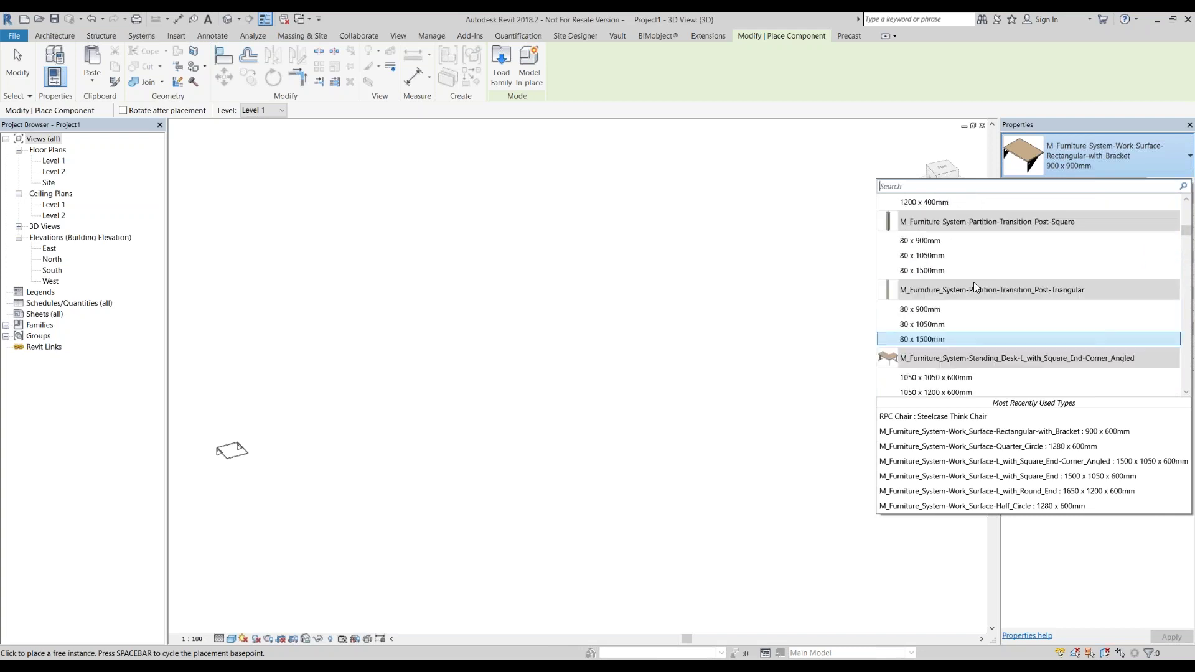
{"action": "scroll", "coordinate": [976, 285], "scroll_direction": "up", "scroll_amount": 2}
{"action": "scroll", "coordinate": [975, 286], "scroll_direction": "up", "scroll_amount": 3}
{"action": "scroll", "coordinate": [974, 285], "scroll_direction": "down", "scroll_amount": 2}
{"action": "scroll", "coordinate": [973, 284], "scroll_direction": "up", "scroll_amount": 1}
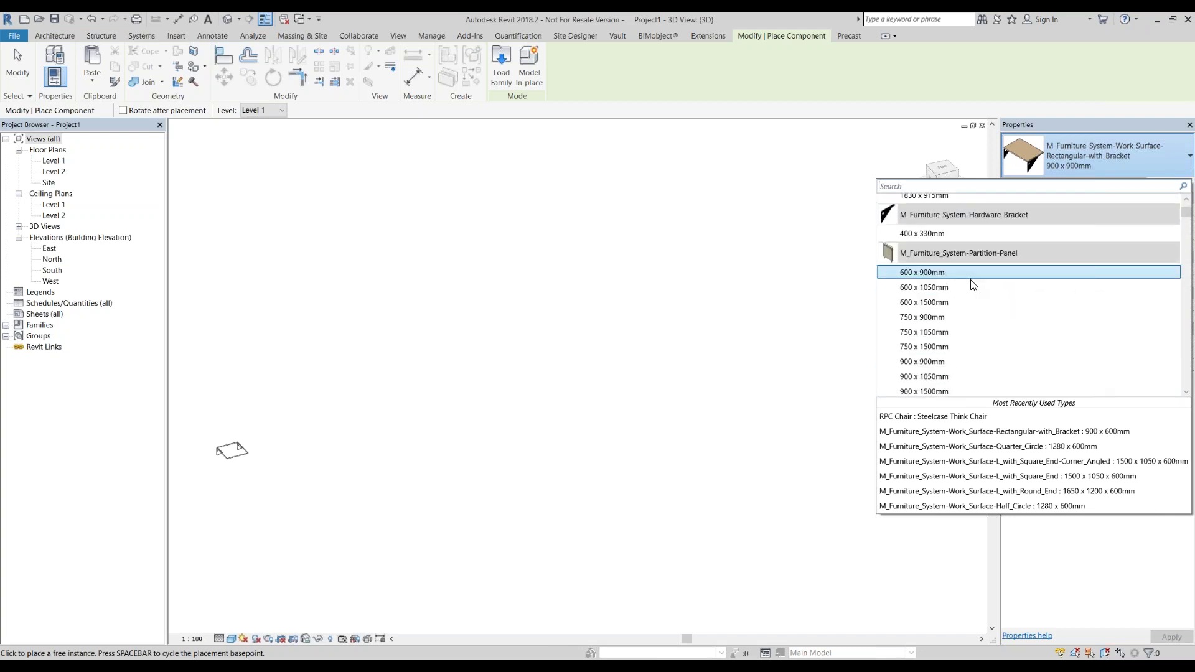
{"action": "scroll", "coordinate": [970, 309], "scroll_direction": "down", "scroll_amount": 1}
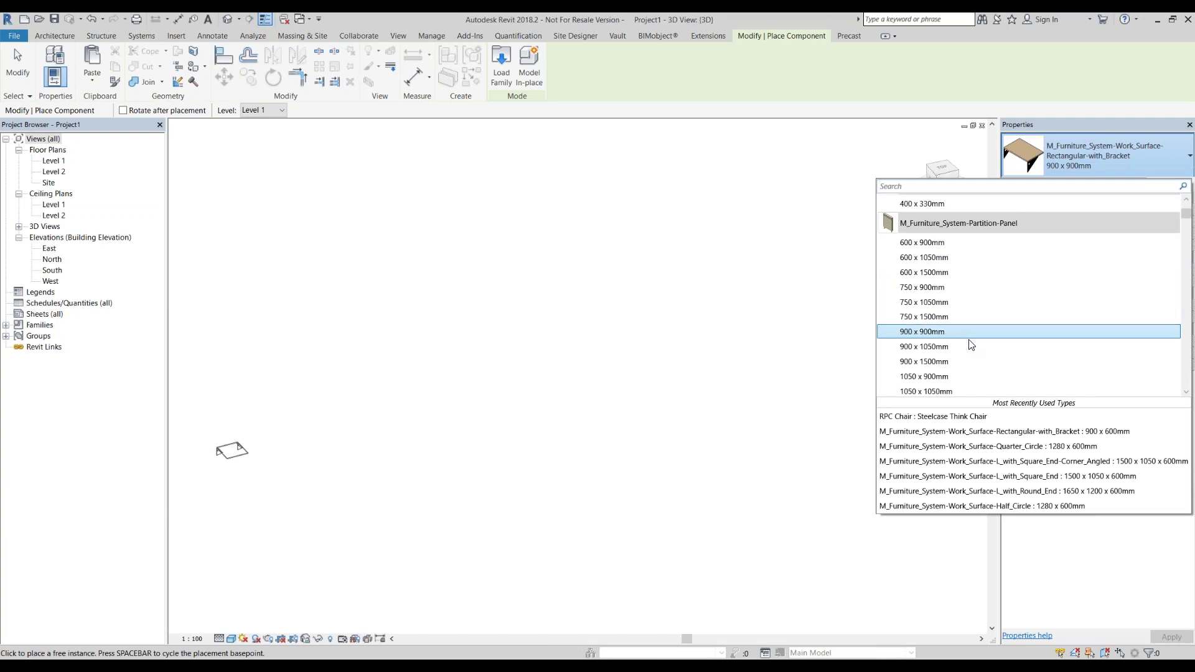
{"action": "left_click", "coordinate": [968, 362]}
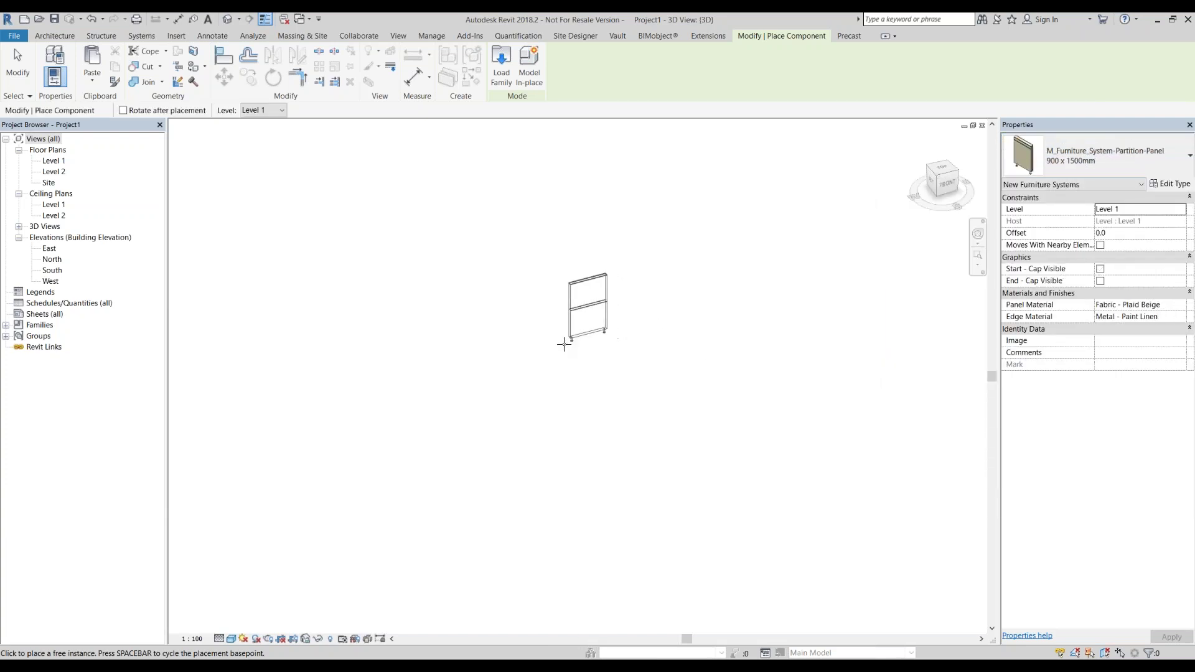
- Place two partition panels side by side across the top, then view from Top
{"action": "left_click", "coordinate": [552, 343]}
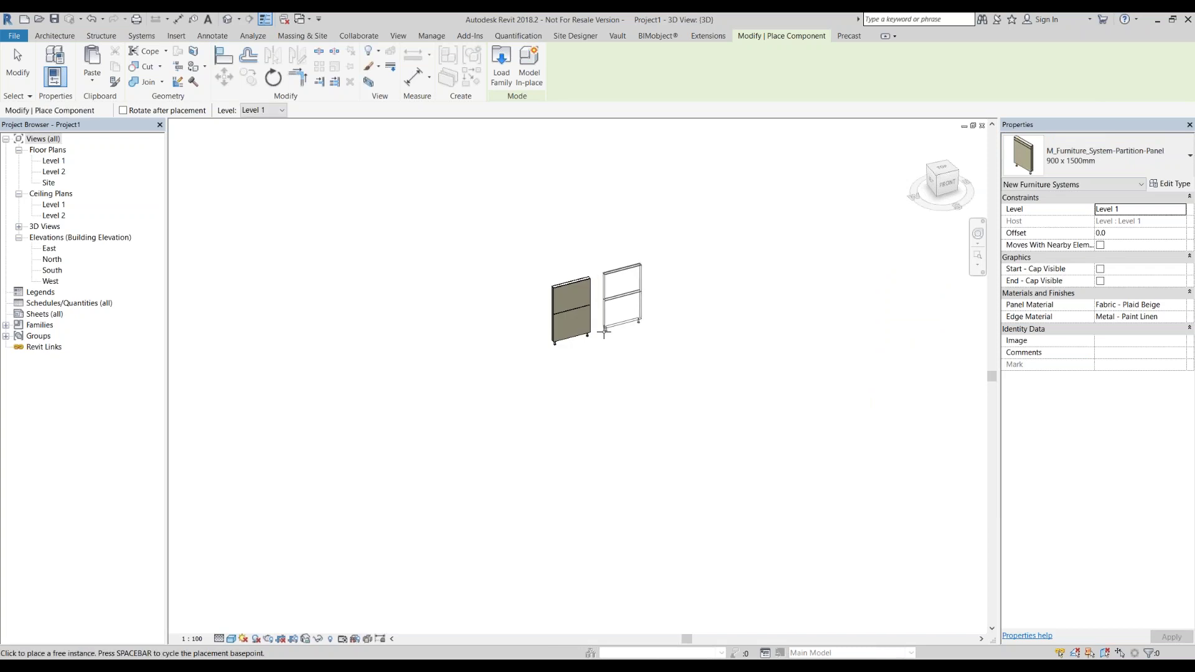
{"action": "left_click", "coordinate": [604, 332]}
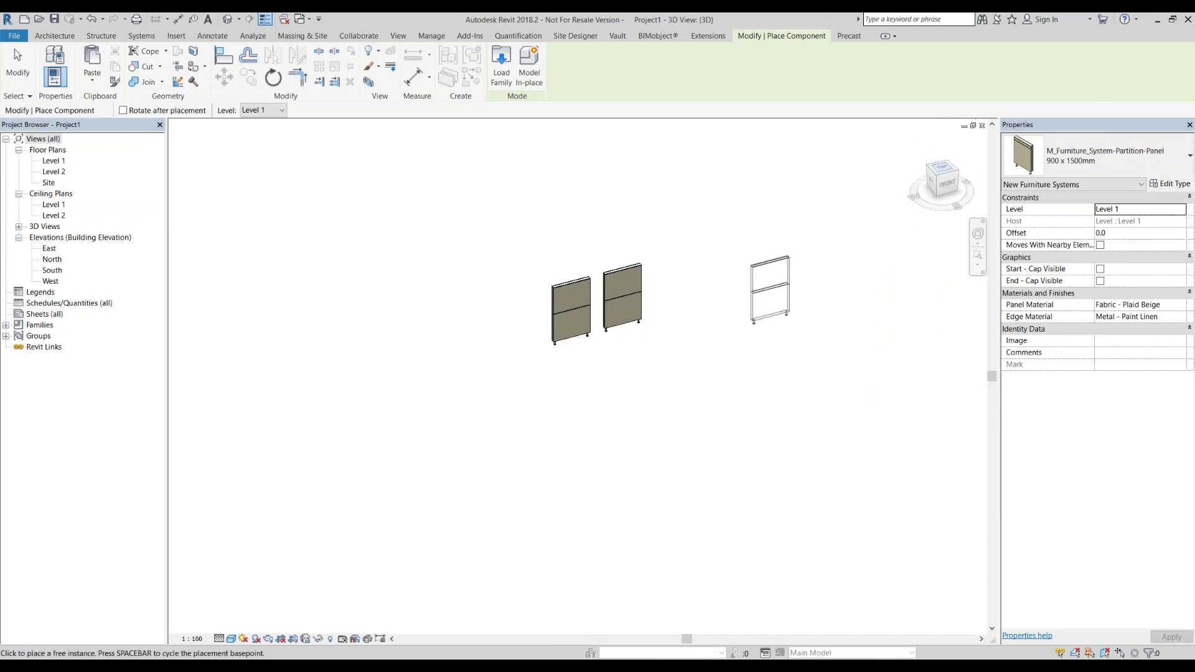
{"action": "left_click", "coordinate": [942, 169]}
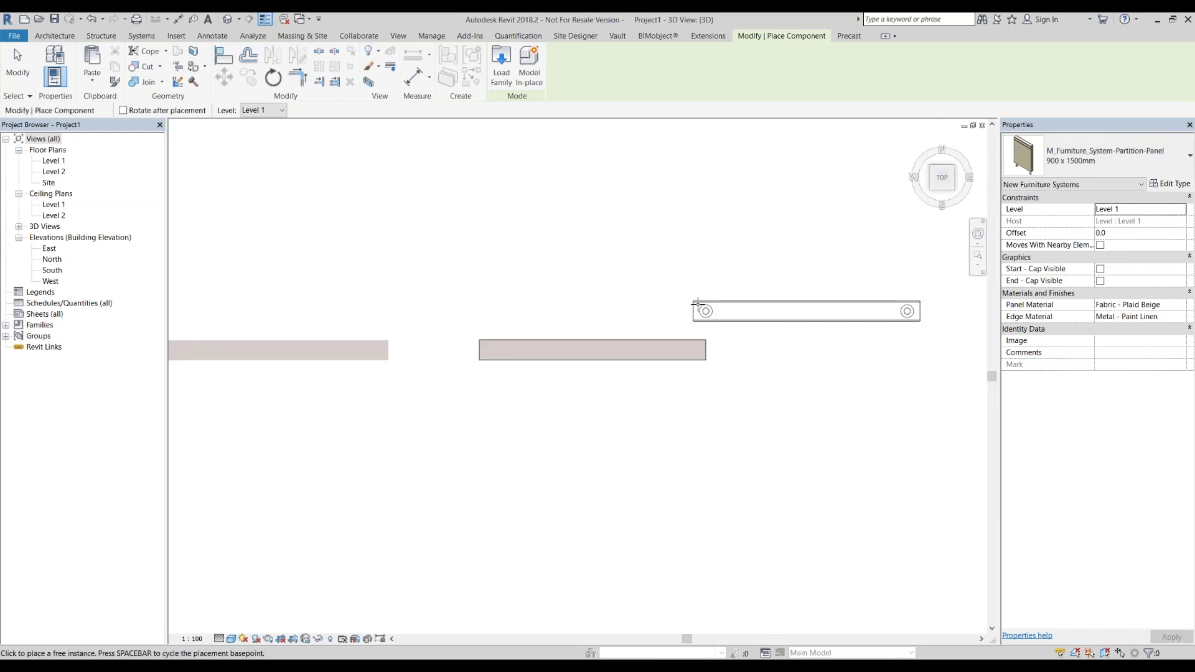
{"action": "scroll", "coordinate": [698, 305], "scroll_direction": "down", "scroll_amount": 2}
- Rotate the panel and place two vertical panels stacked down the left, then finish placement
{"action": "key", "text": "space"}
{"action": "key", "text": "space"}
{"action": "key", "text": "space"}
{"action": "left_click", "coordinate": [352, 376]}
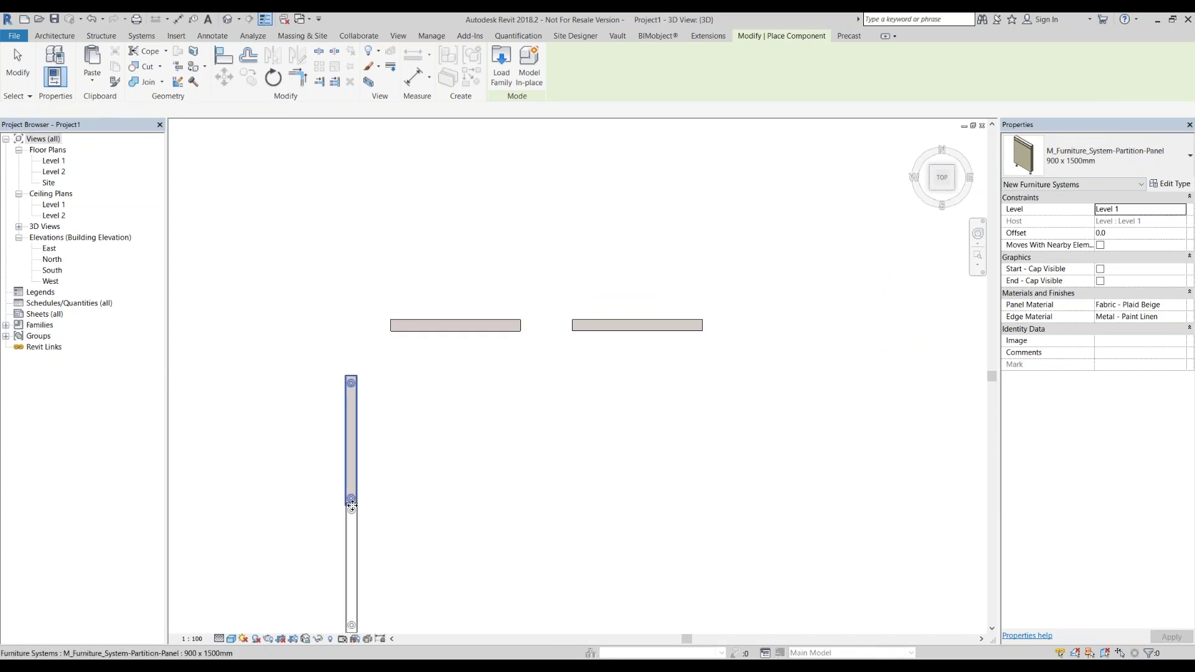
{"action": "scroll", "coordinate": [352, 504], "scroll_direction": "up", "scroll_amount": 1}
{"action": "scroll", "coordinate": [353, 501], "scroll_direction": "up", "scroll_amount": 2}
{"action": "scroll", "coordinate": [356, 498], "scroll_direction": "up", "scroll_amount": 2}
{"action": "scroll", "coordinate": [359, 493], "scroll_direction": "up", "scroll_amount": 1}
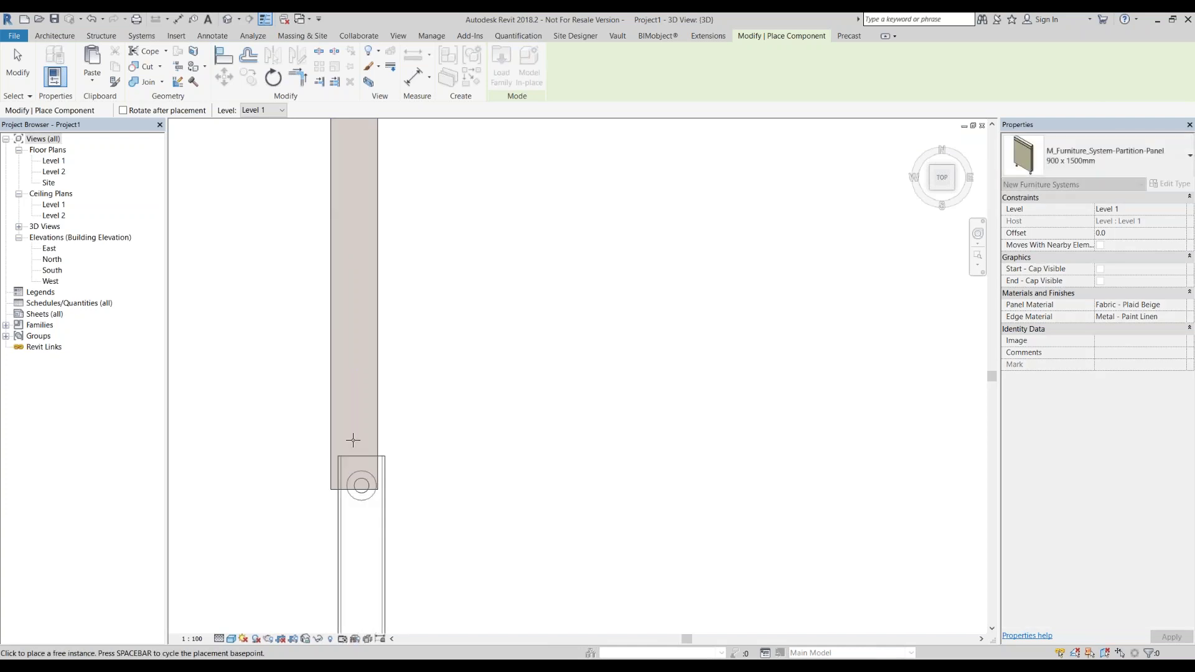
{"action": "scroll", "coordinate": [353, 440], "scroll_direction": "down", "scroll_amount": 3}
{"action": "scroll", "coordinate": [382, 471], "scroll_direction": "down", "scroll_amount": 2}
{"action": "left_click", "coordinate": [360, 464]}
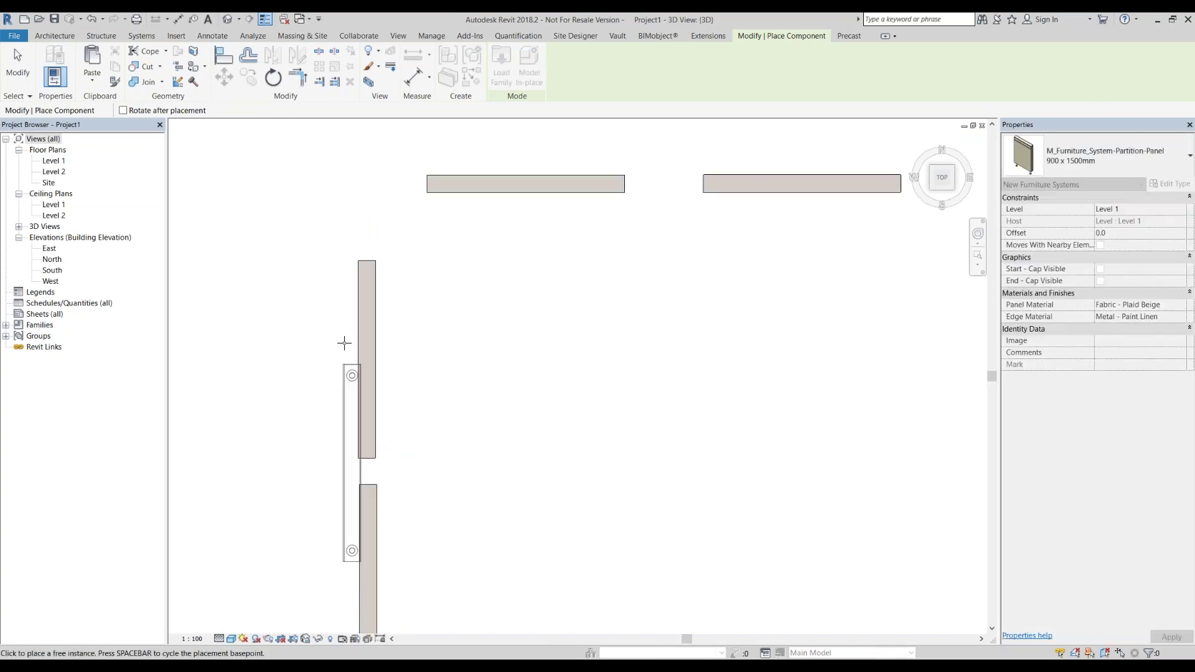
{"action": "key", "text": "Escape"}
{"action": "key", "text": "Escape"}
{"action": "scroll", "coordinate": [448, 314], "scroll_direction": "down", "scroll_amount": 2}
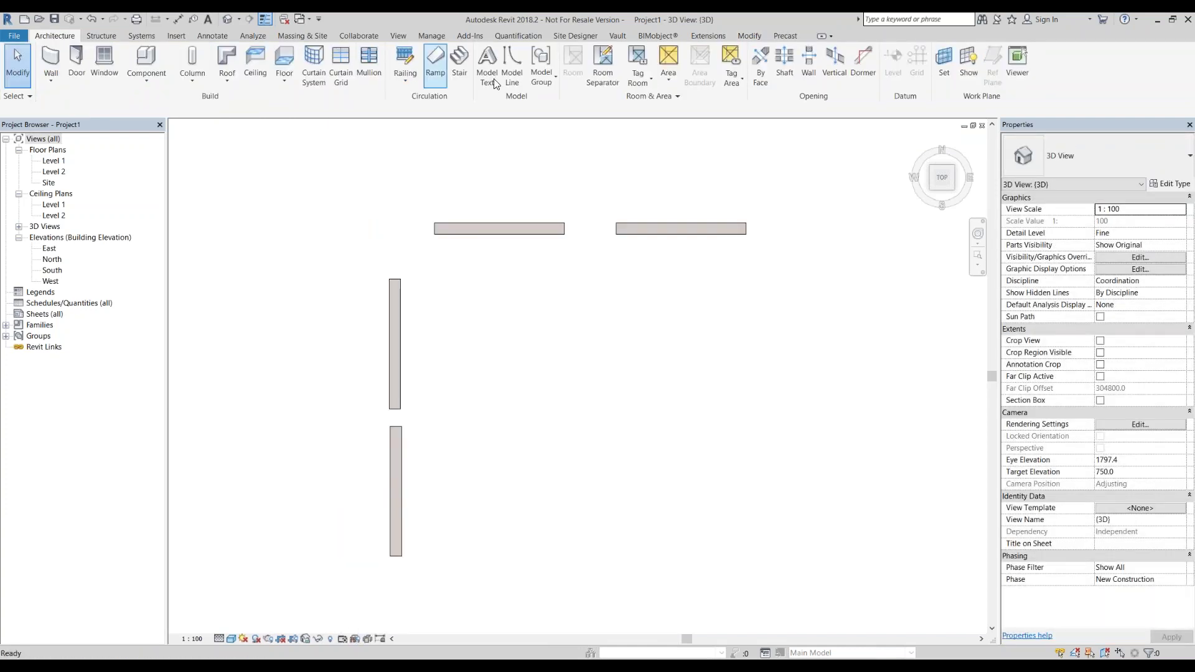
- Align the two top partition panels with each other using Modify > Align
{"action": "left_click", "coordinate": [750, 36]}
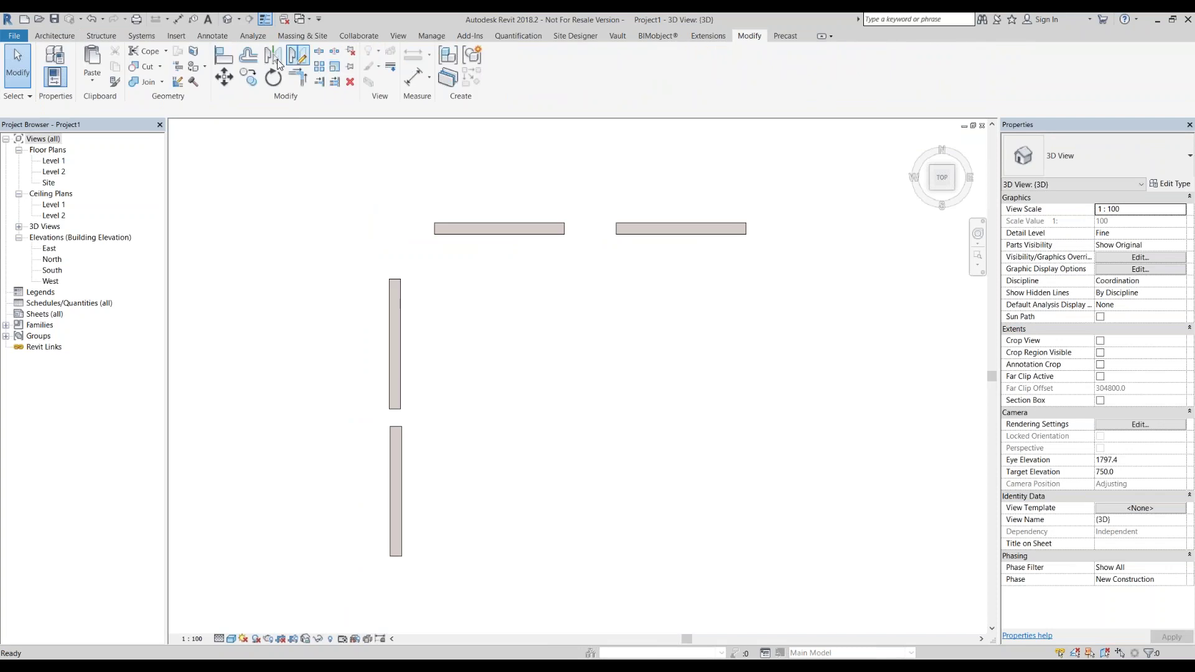
{"action": "left_click", "coordinate": [227, 56]}
{"action": "scroll", "coordinate": [564, 224], "scroll_direction": "up", "scroll_amount": 3}
{"action": "left_click", "coordinate": [557, 219]}
{"action": "left_click", "coordinate": [644, 226]}
{"action": "scroll", "coordinate": [561, 221], "scroll_direction": "up", "scroll_amount": 2}
{"action": "scroll", "coordinate": [541, 239], "scroll_direction": "up", "scroll_amount": 1}
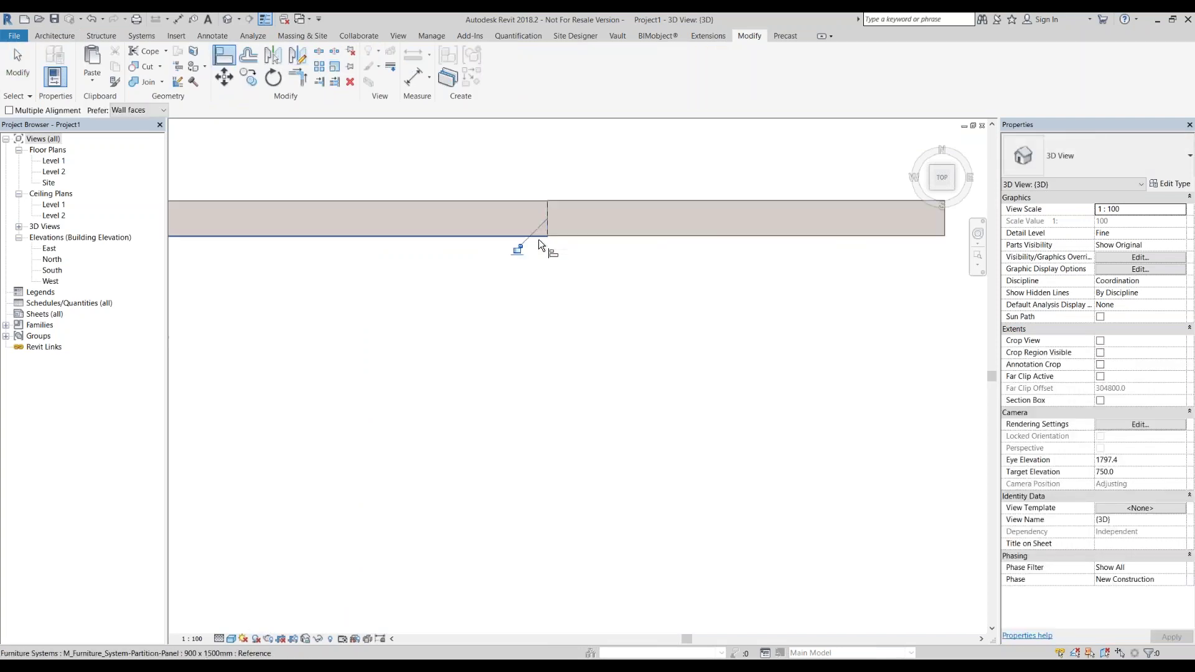
{"action": "scroll", "coordinate": [570, 267], "scroll_direction": "down", "scroll_amount": 2}
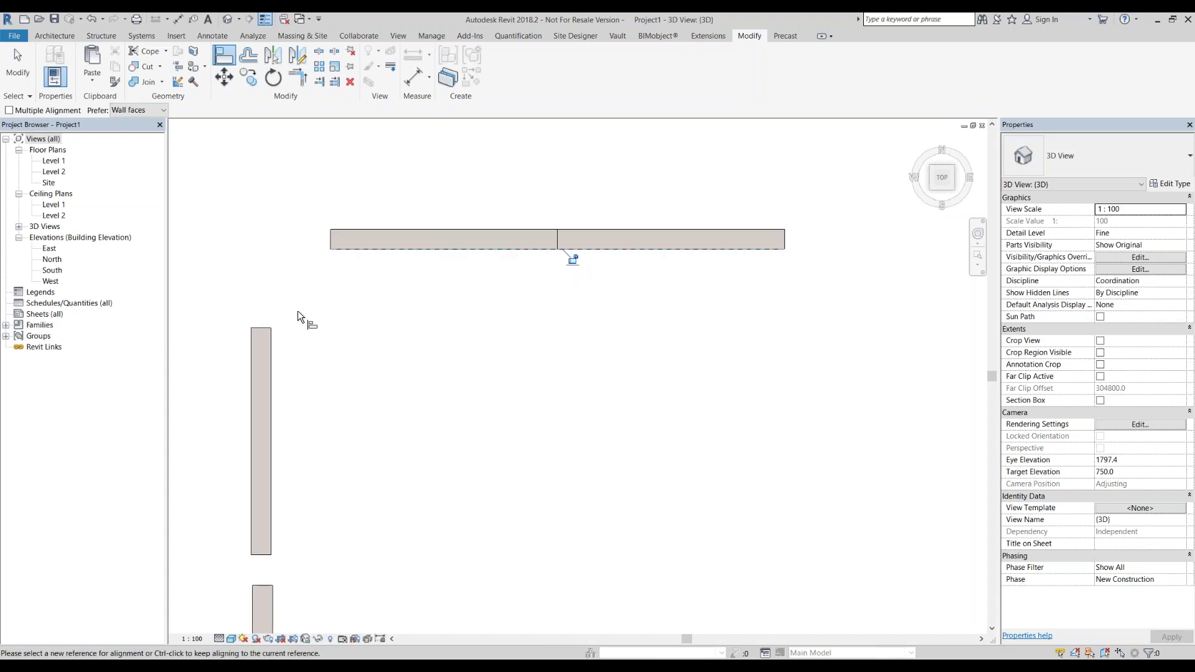
{"action": "left_click", "coordinate": [339, 249]}
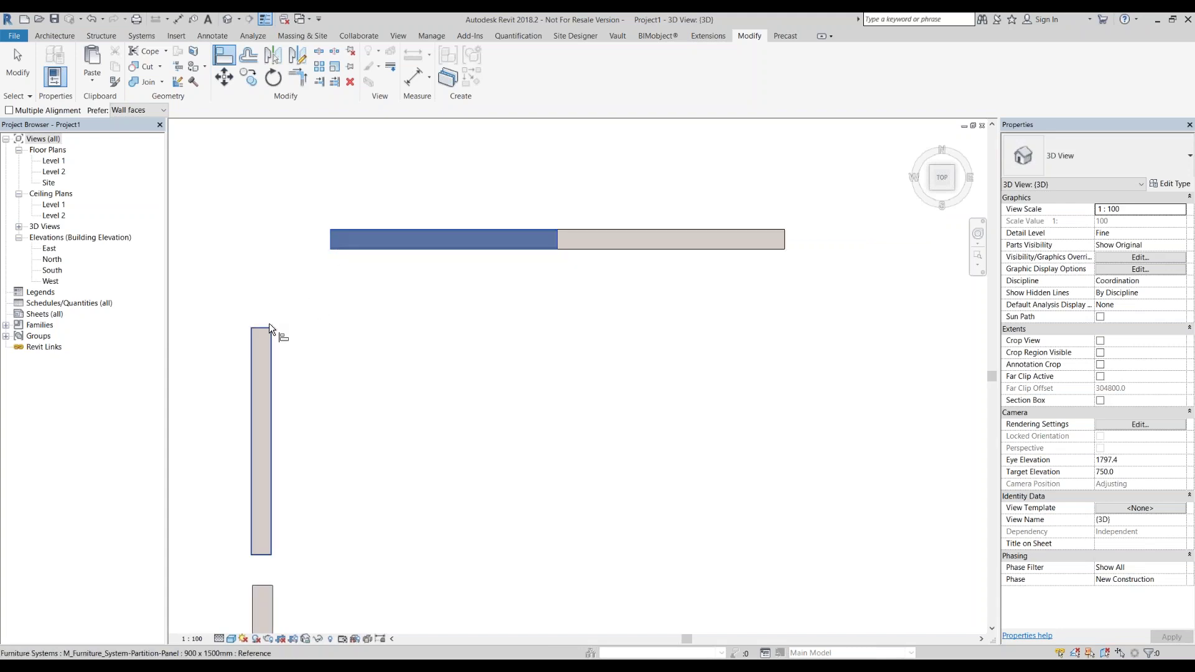
{"action": "key", "text": "Escape"}
- Align the upper vertical panel to the top run's bottom edge and end
{"action": "left_click", "coordinate": [357, 251]}
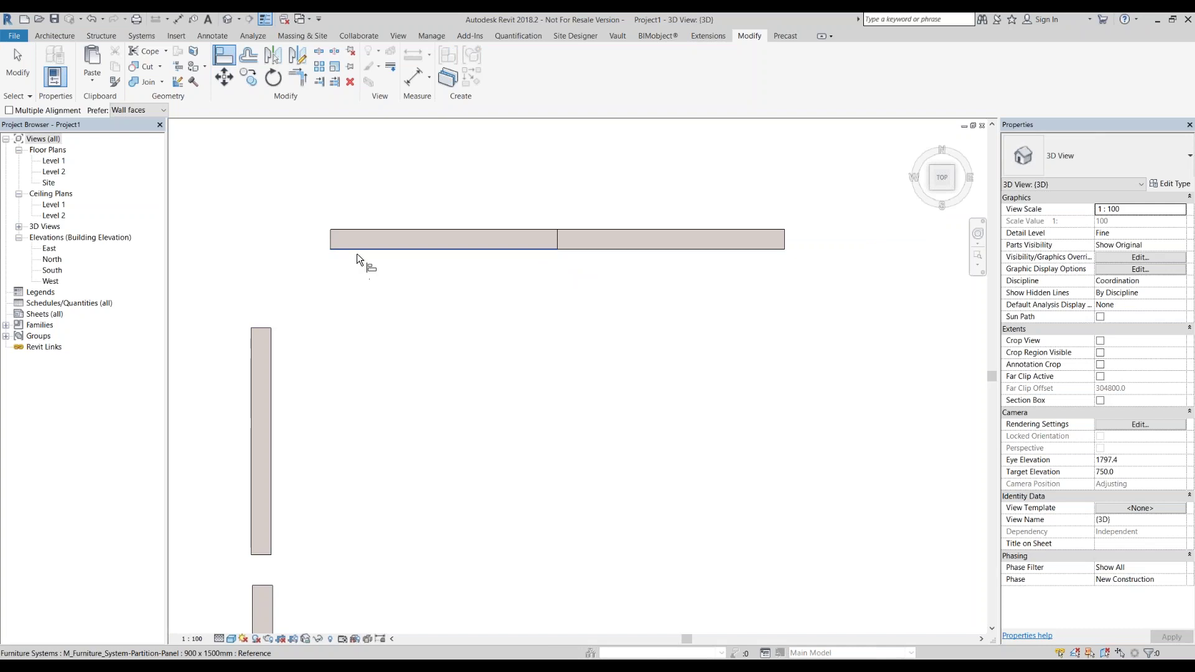
{"action": "left_click", "coordinate": [266, 328]}
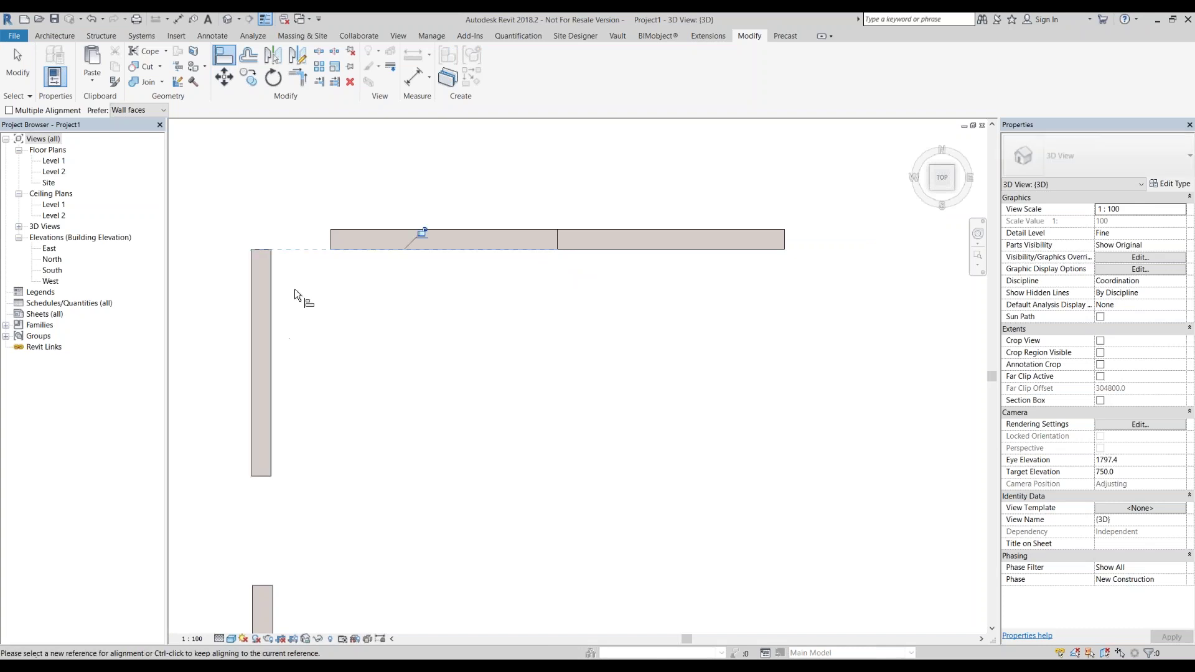
{"action": "left_click", "coordinate": [274, 262]}
{"action": "scroll", "coordinate": [307, 411], "scroll_direction": "down", "scroll_amount": 1}
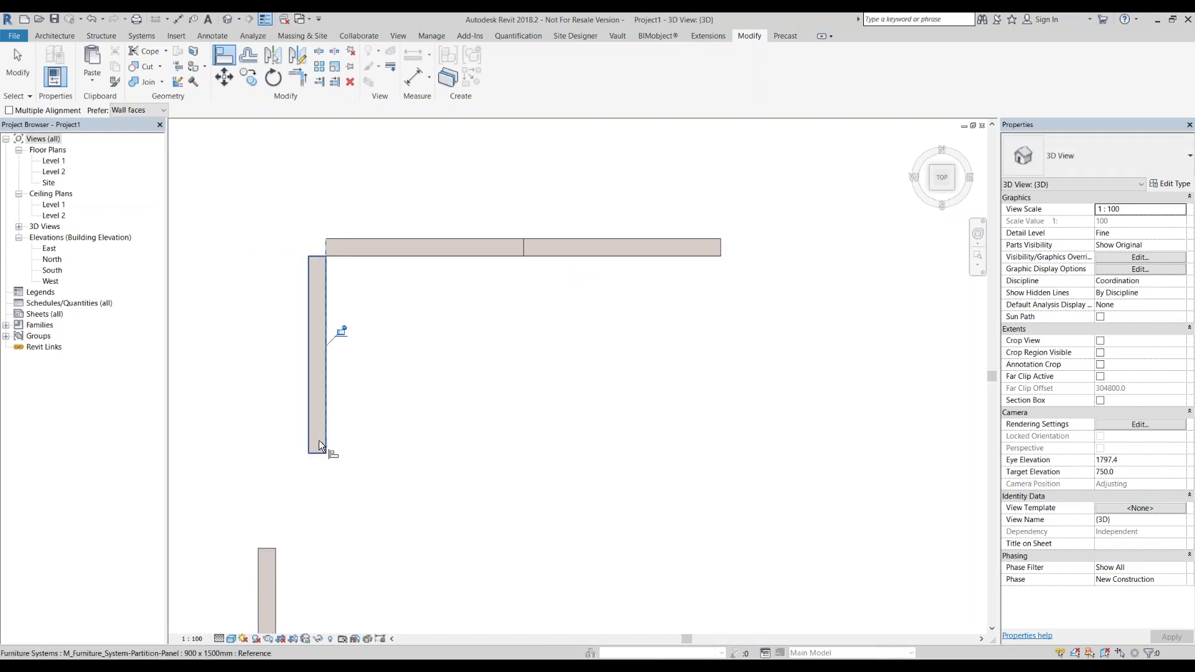
{"action": "key", "text": "Escape"}
{"action": "left_click", "coordinate": [329, 411]}
{"action": "key", "text": "Escape"}
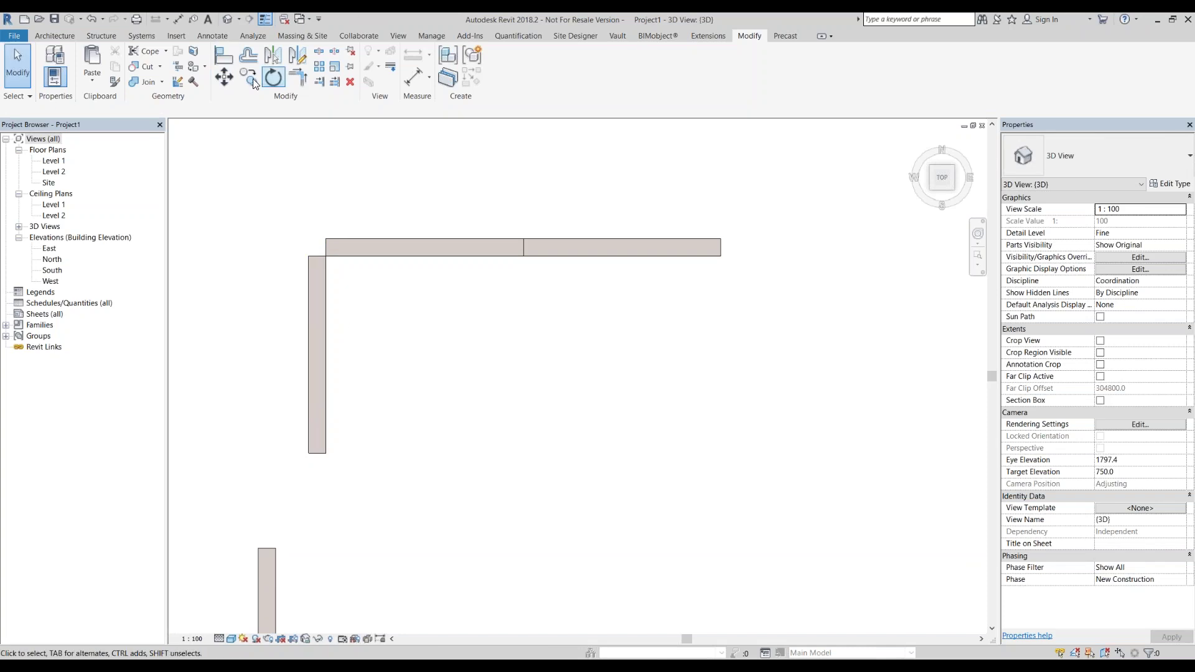
- Align the lower vertical panel with the upper one, closing the gap between them
{"action": "left_click", "coordinate": [230, 66]}
{"action": "left_click", "coordinate": [325, 383]}
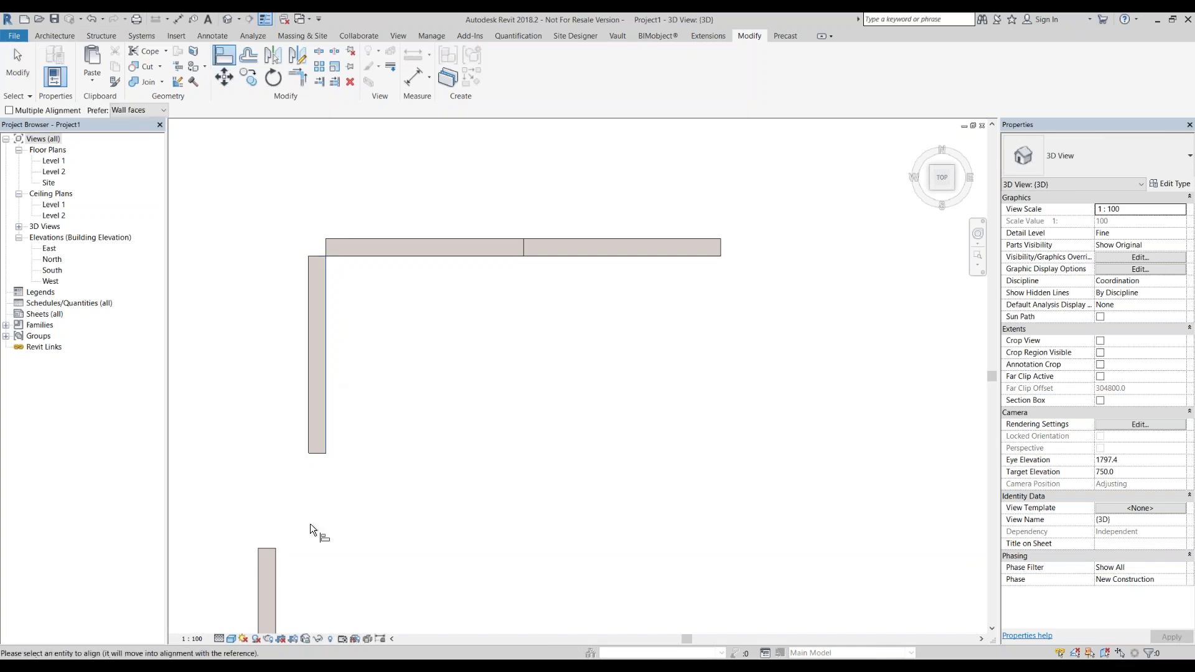
{"action": "left_click", "coordinate": [278, 559]}
{"action": "left_click", "coordinate": [316, 454]}
{"action": "left_click", "coordinate": [318, 549]}
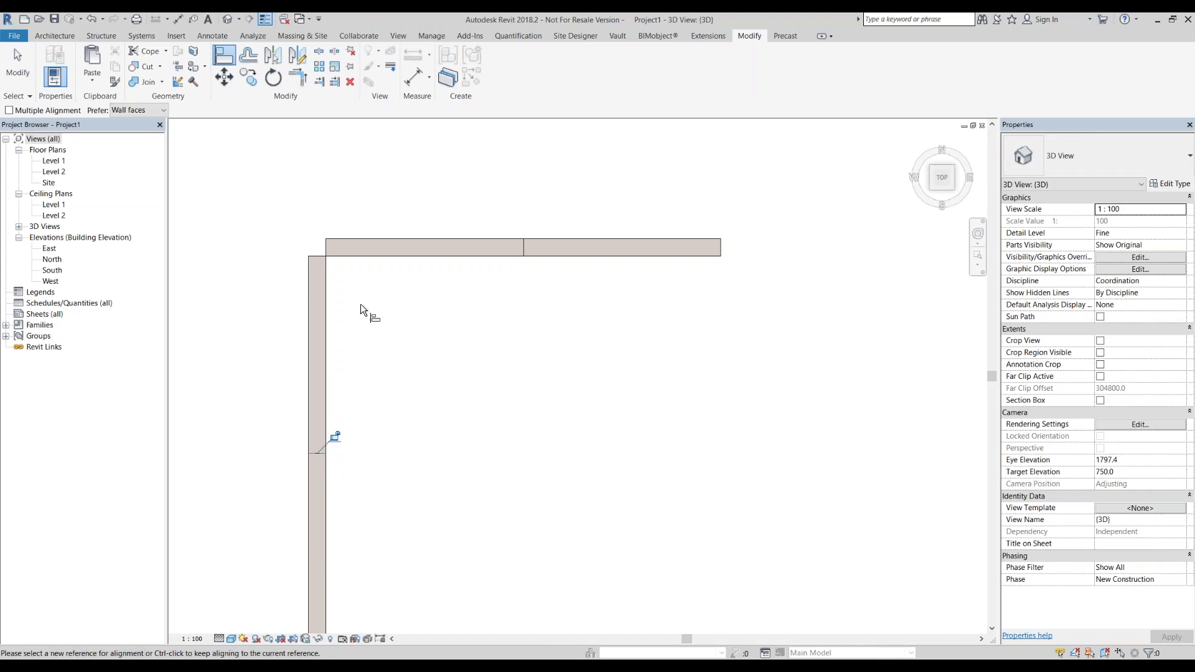
{"action": "left_click", "coordinate": [17, 65]}
- Orbit to check the L corner, then return to the straight Top view
{"action": "scroll", "coordinate": [534, 443], "scroll_direction": "down", "scroll_amount": 3}
{"action": "mouse_move", "coordinate": [539, 379]}
{"action": "middle_mouse_down", "text": "shift"}
{"action": "mouse_move", "coordinate": [514, 273]}
{"action": "mouse_move", "coordinate": [401, 166]}
{"action": "mouse_move", "coordinate": [429, 121]}
{"action": "mouse_move", "coordinate": [487, 262]}
{"action": "middle_mouse_up", "text": "shift"}
{"action": "left_click", "coordinate": [942, 171]}
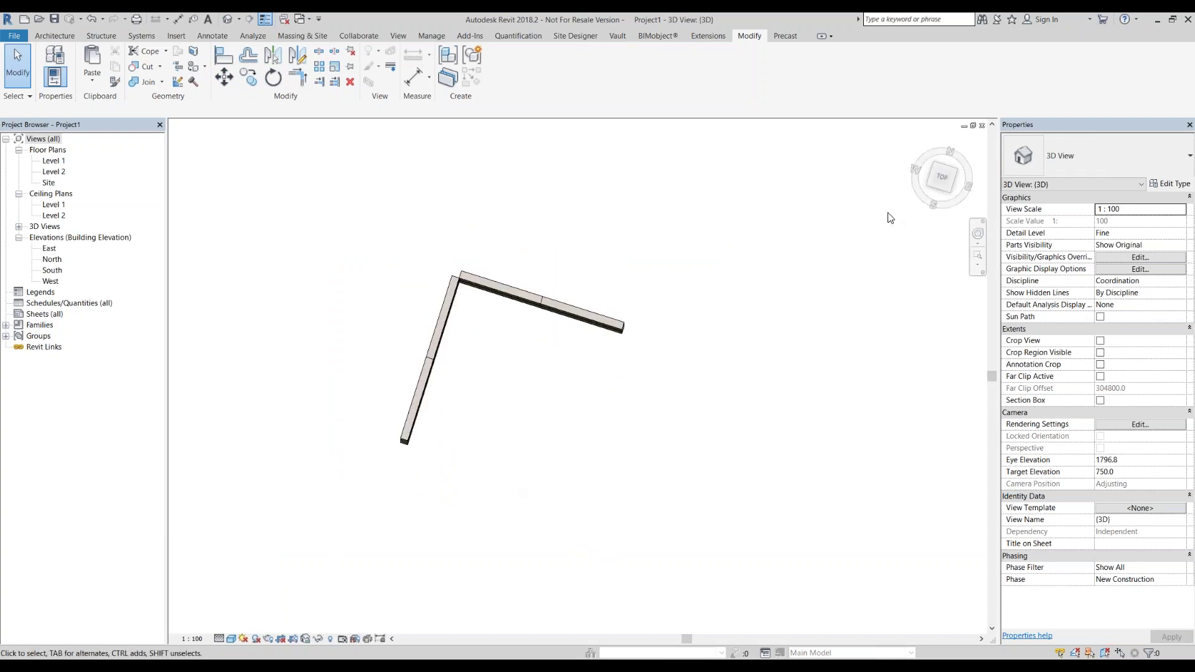
{"action": "left_click", "coordinate": [940, 187]}
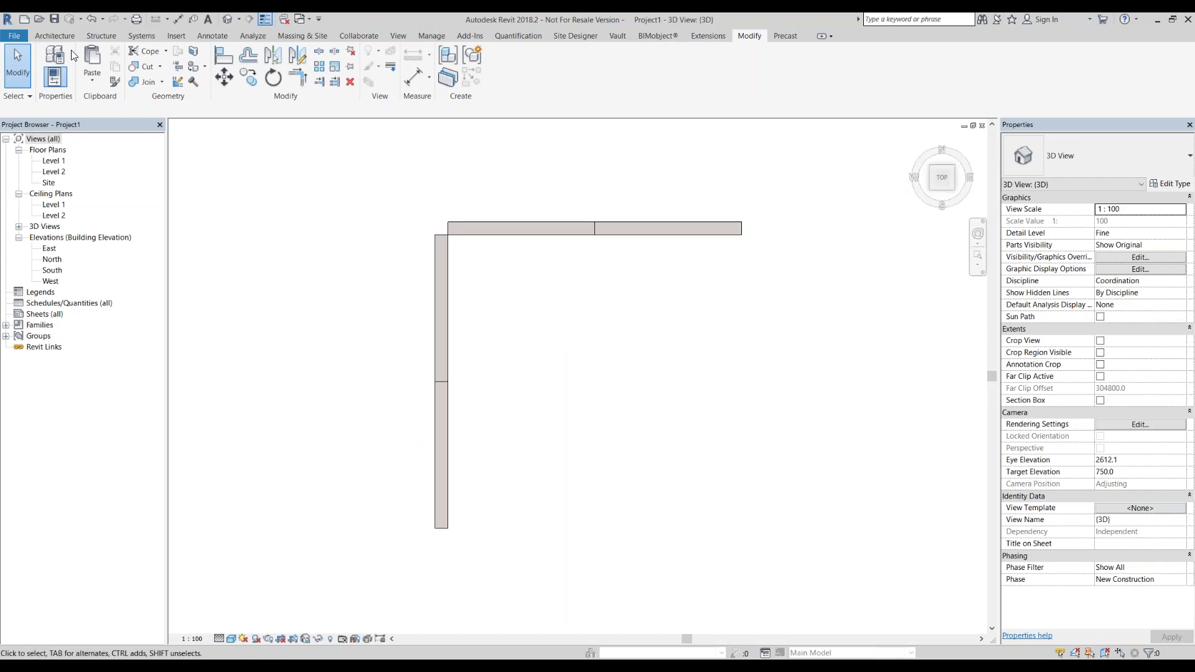
{"action": "left_click", "coordinate": [55, 35]}
{"action": "left_click", "coordinate": [147, 65]}
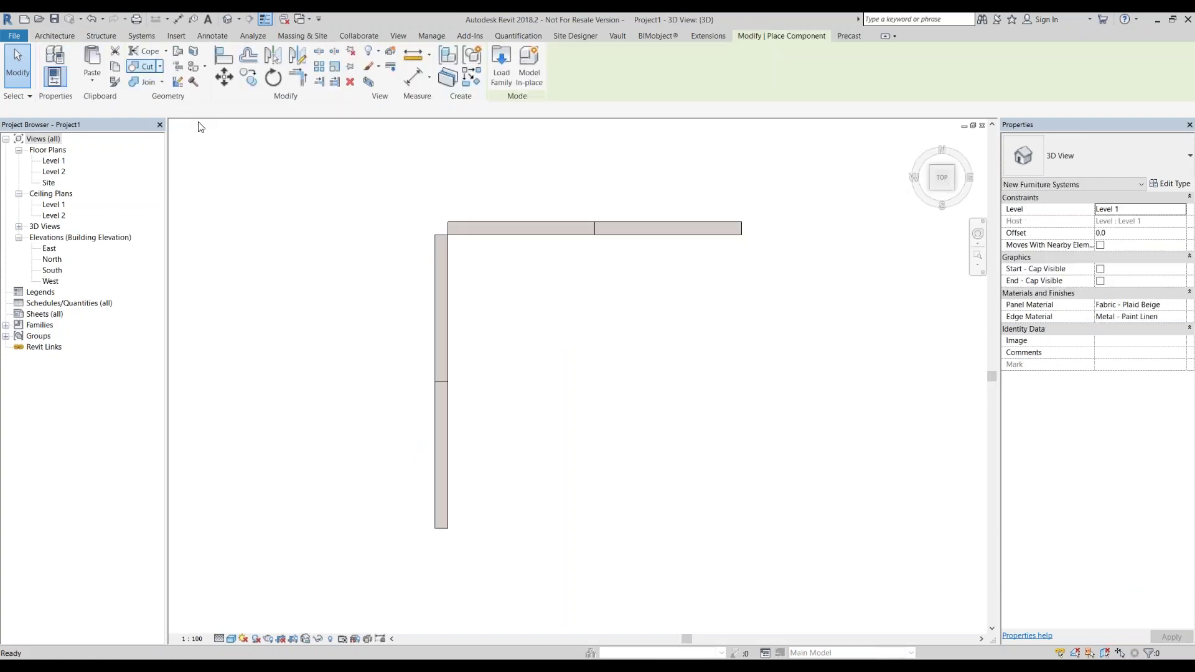
- Pick the M_Furniture_System-Partition-Transition_Post-Square 80 x 1500mm type
{"action": "left_click", "coordinate": [1074, 177]}
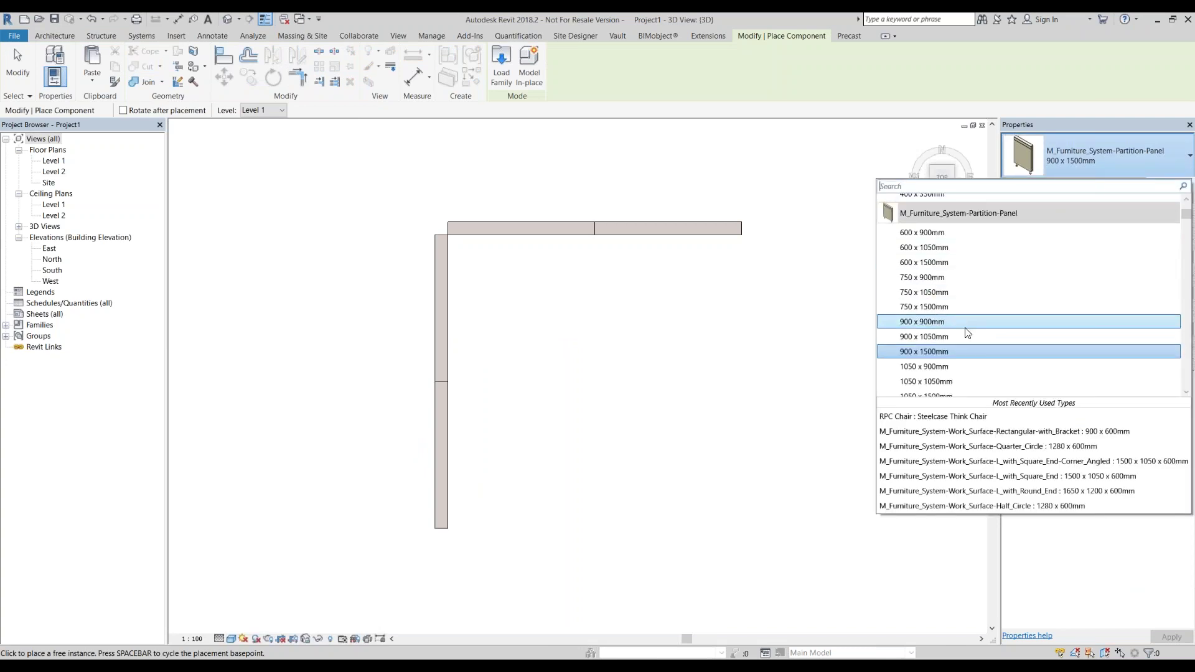
{"action": "scroll", "coordinate": [965, 328], "scroll_direction": "up", "scroll_amount": 1}
{"action": "scroll", "coordinate": [967, 332], "scroll_direction": "up", "scroll_amount": 2}
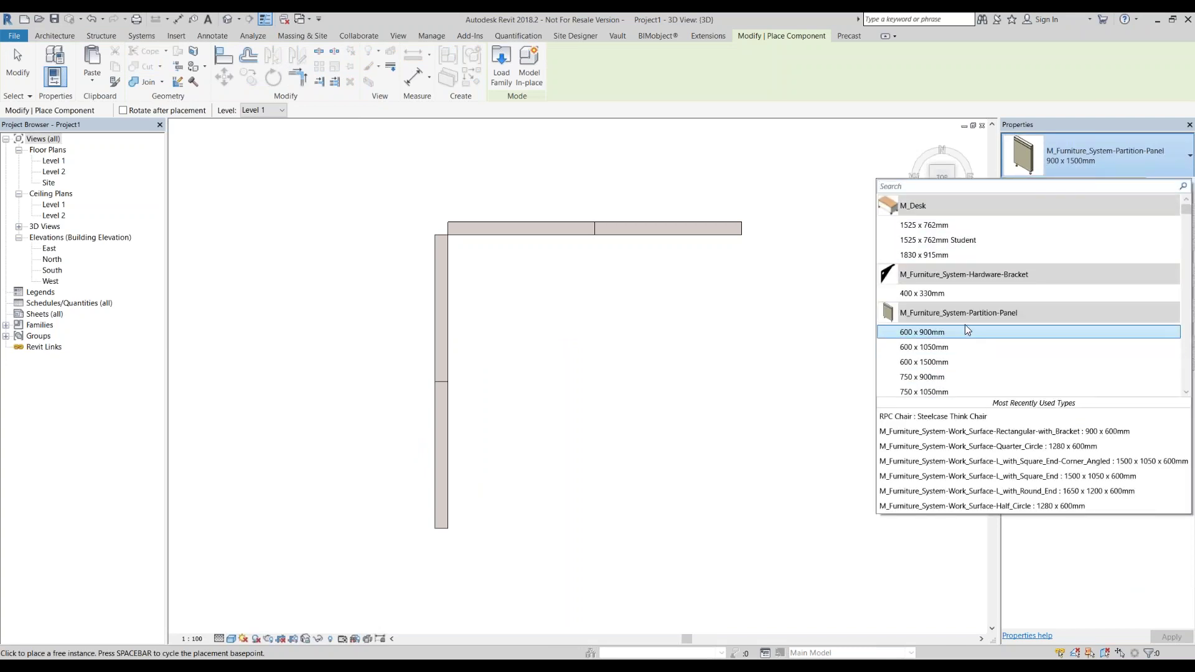
{"action": "scroll", "coordinate": [968, 331], "scroll_direction": "down", "scroll_amount": 1}
{"action": "scroll", "coordinate": [968, 331], "scroll_direction": "down", "scroll_amount": 1}
{"action": "scroll", "coordinate": [967, 331], "scroll_direction": "down", "scroll_amount": 2}
{"action": "scroll", "coordinate": [968, 330], "scroll_direction": "down", "scroll_amount": 1}
{"action": "scroll", "coordinate": [968, 330], "scroll_direction": "down", "scroll_amount": 5}
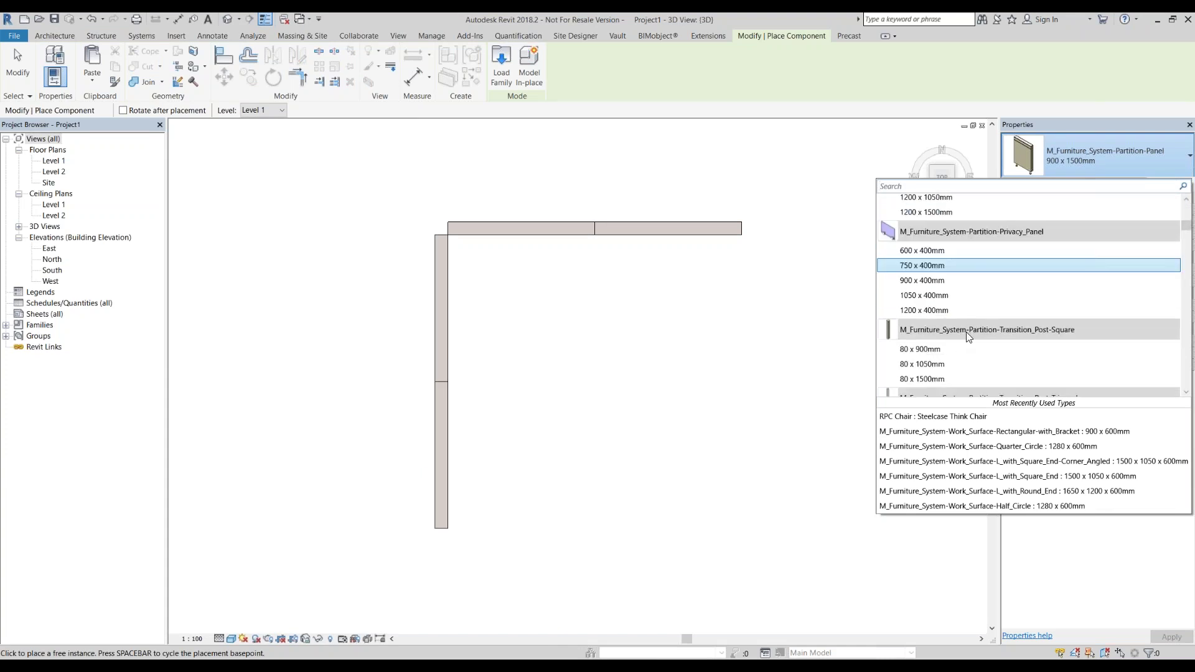
{"action": "mouse_move", "coordinate": [987, 330]}
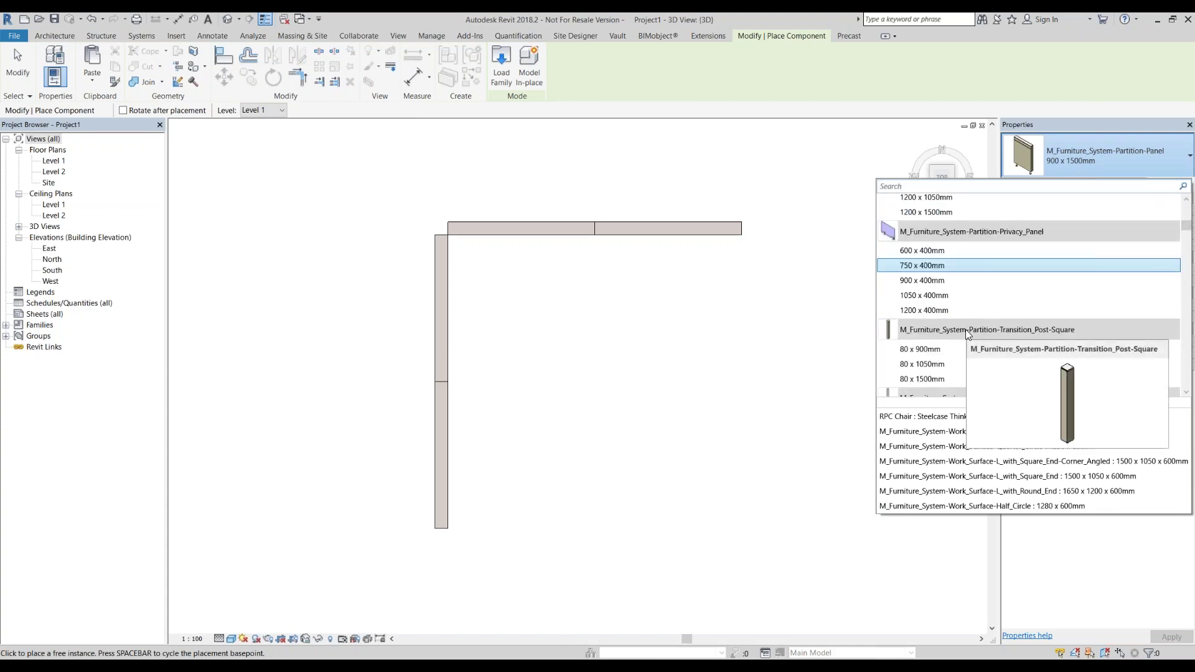
{"action": "scroll", "coordinate": [966, 331], "scroll_direction": "down", "scroll_amount": 1}
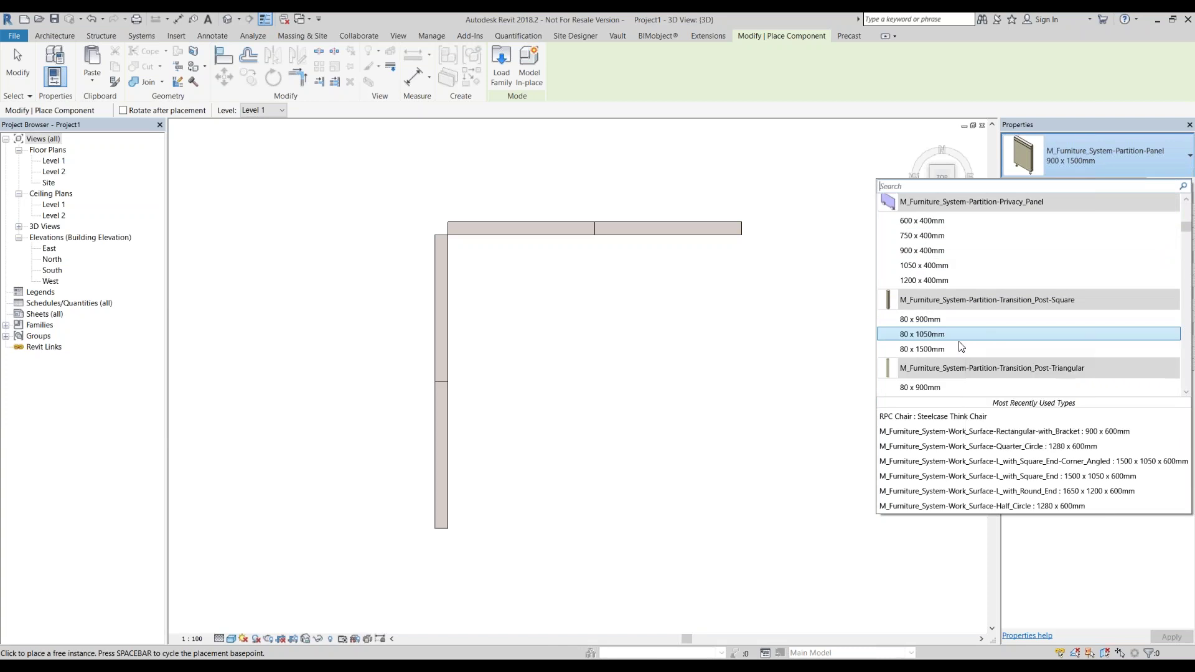
{"action": "left_click", "coordinate": [955, 349]}
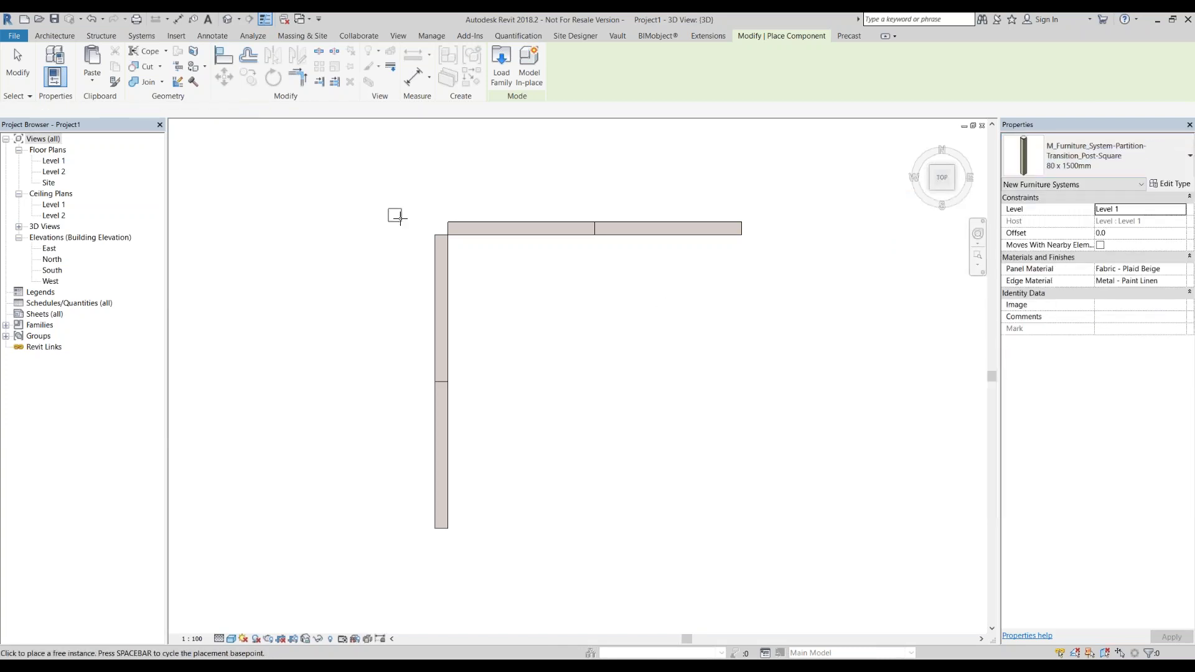
- Zoom in and place the post at the outer corner of the partition runs
{"action": "scroll", "coordinate": [416, 222], "scroll_direction": "up", "scroll_amount": 3}
{"action": "scroll", "coordinate": [427, 225], "scroll_direction": "up", "scroll_amount": 2}
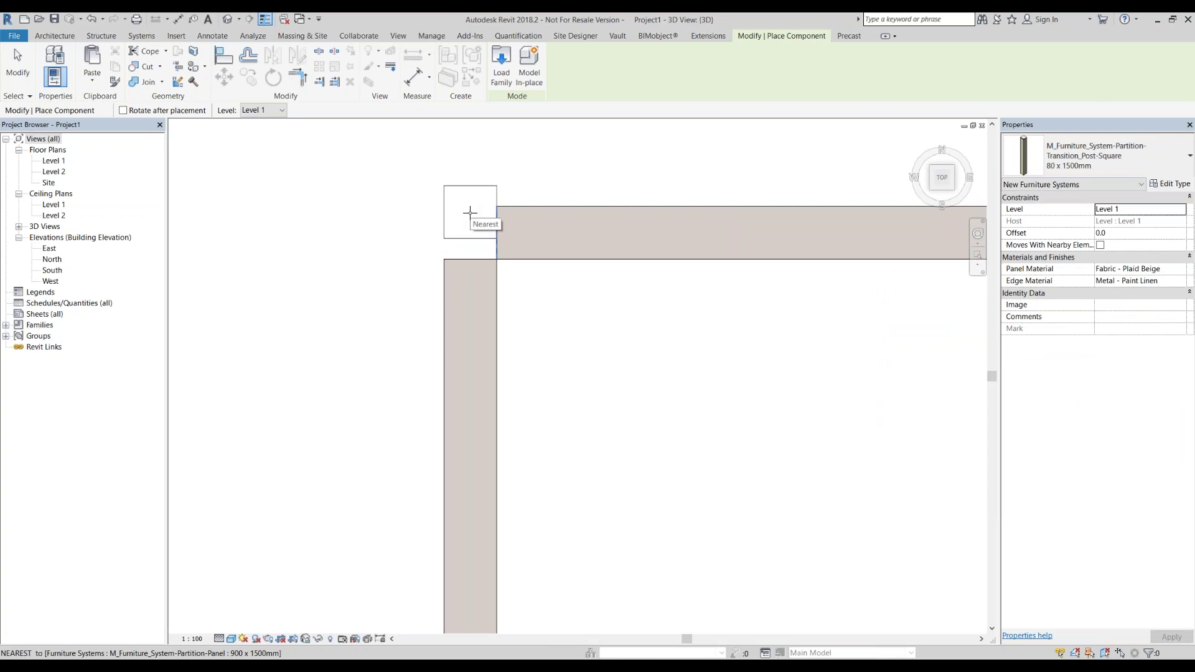
{"action": "left_click", "coordinate": [470, 212]}
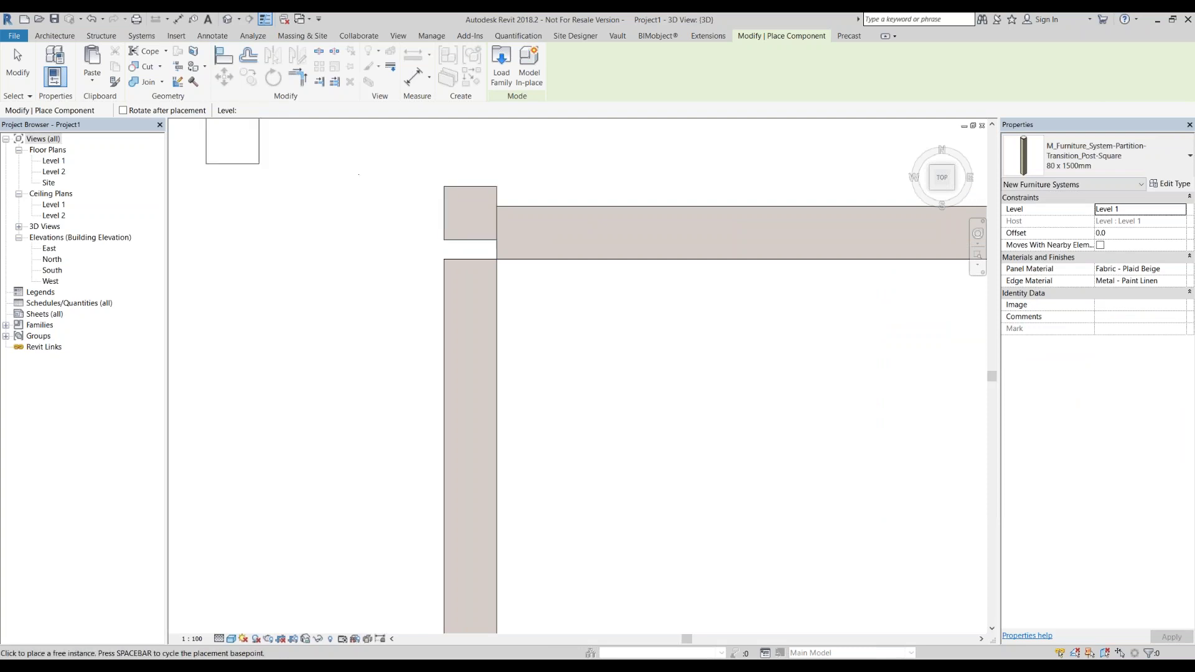
{"action": "left_click", "coordinate": [247, 54]}
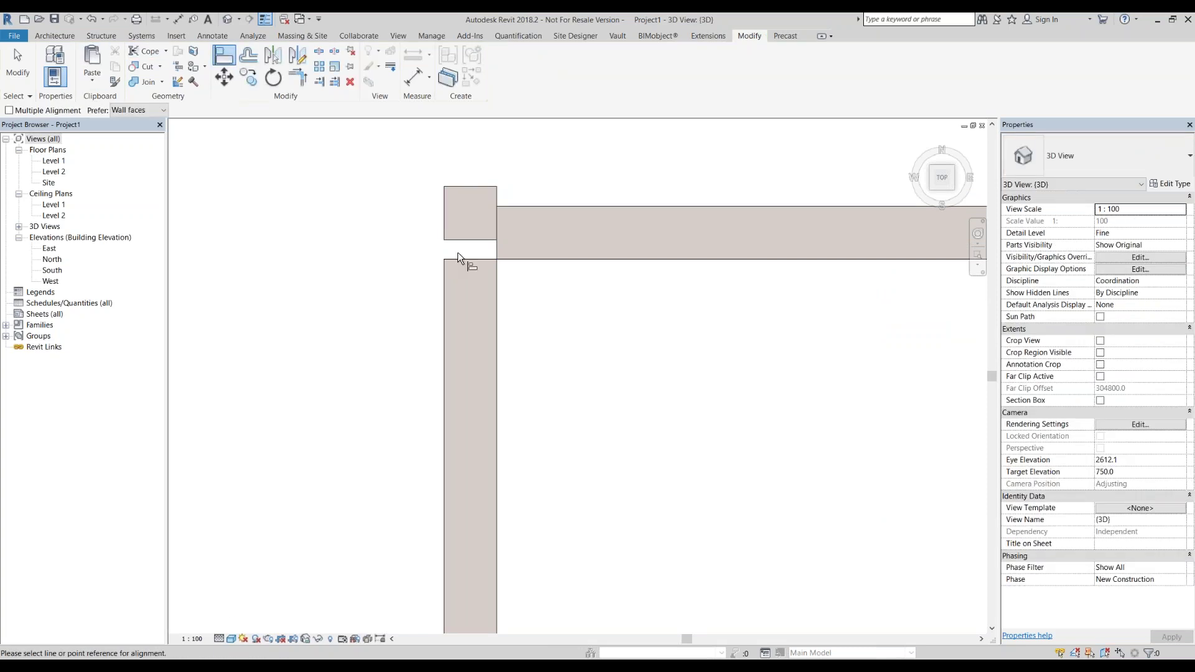
- Align the square post flush into the corner against the panel face
{"action": "left_click", "coordinate": [465, 243]}
{"action": "scroll", "coordinate": [349, 262], "scroll_direction": "down", "scroll_amount": 2}
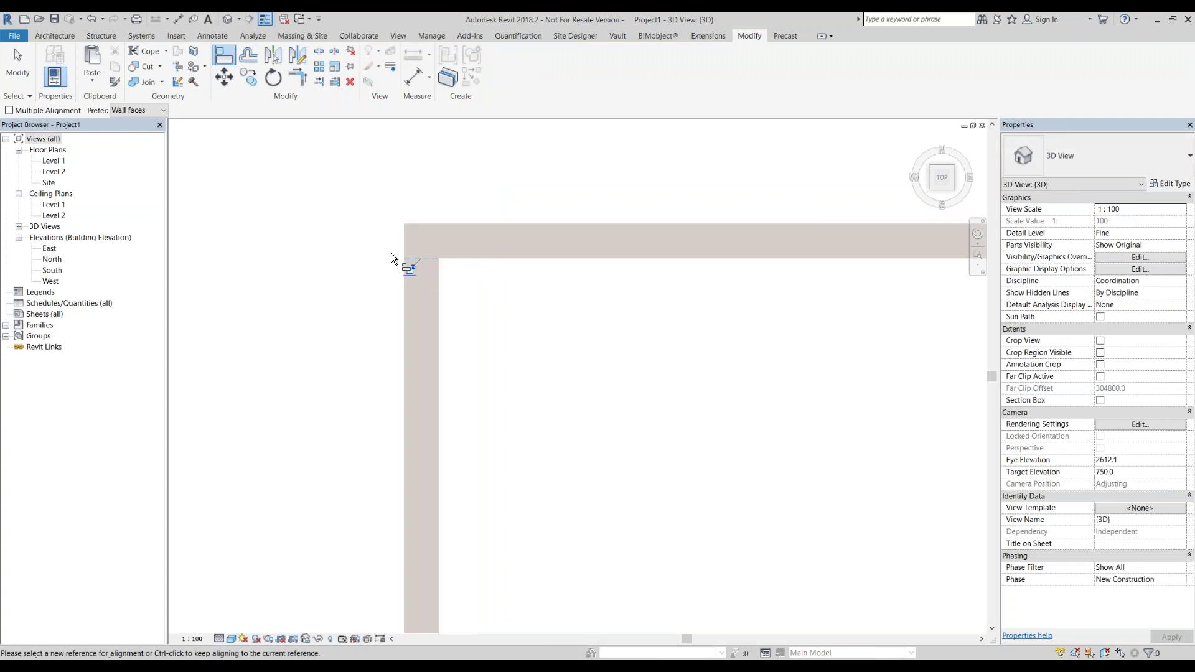
{"action": "scroll", "coordinate": [429, 286], "scroll_direction": "down", "scroll_amount": 1}
{"action": "scroll", "coordinate": [436, 305], "scroll_direction": "down", "scroll_amount": 2}
{"action": "key", "text": "Escape"}
{"action": "key", "text": "Escape"}
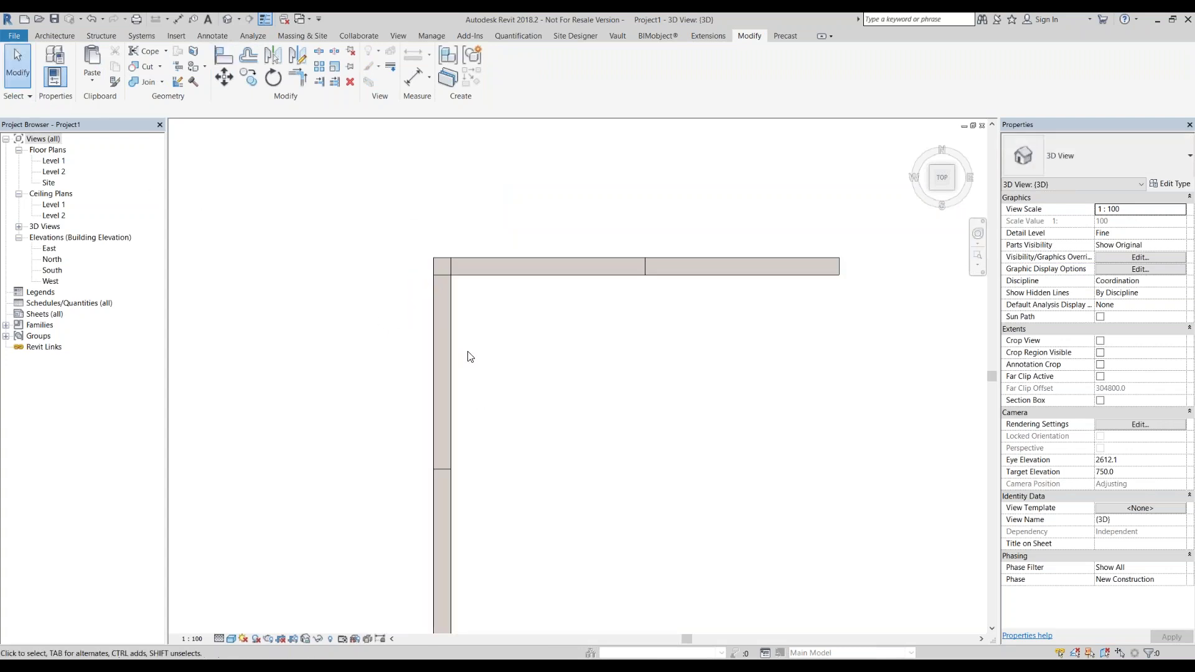
- Orbit to inspect the corner, then return to the straight Top view
{"action": "scroll", "coordinate": [473, 353], "scroll_direction": "down", "scroll_amount": 2}
{"action": "mouse_move", "coordinate": [473, 353]}
{"action": "middle_mouse_down", "text": "shift"}
{"action": "mouse_move", "coordinate": [459, 208]}
{"action": "mouse_move", "coordinate": [403, 165]}
{"action": "mouse_move", "coordinate": [550, 328]}
{"action": "mouse_move", "coordinate": [625, 272]}
{"action": "mouse_move", "coordinate": [544, 301]}
{"action": "mouse_move", "coordinate": [548, 286]}
{"action": "middle_mouse_up", "text": "shift"}
{"action": "left_click", "coordinate": [941, 174]}
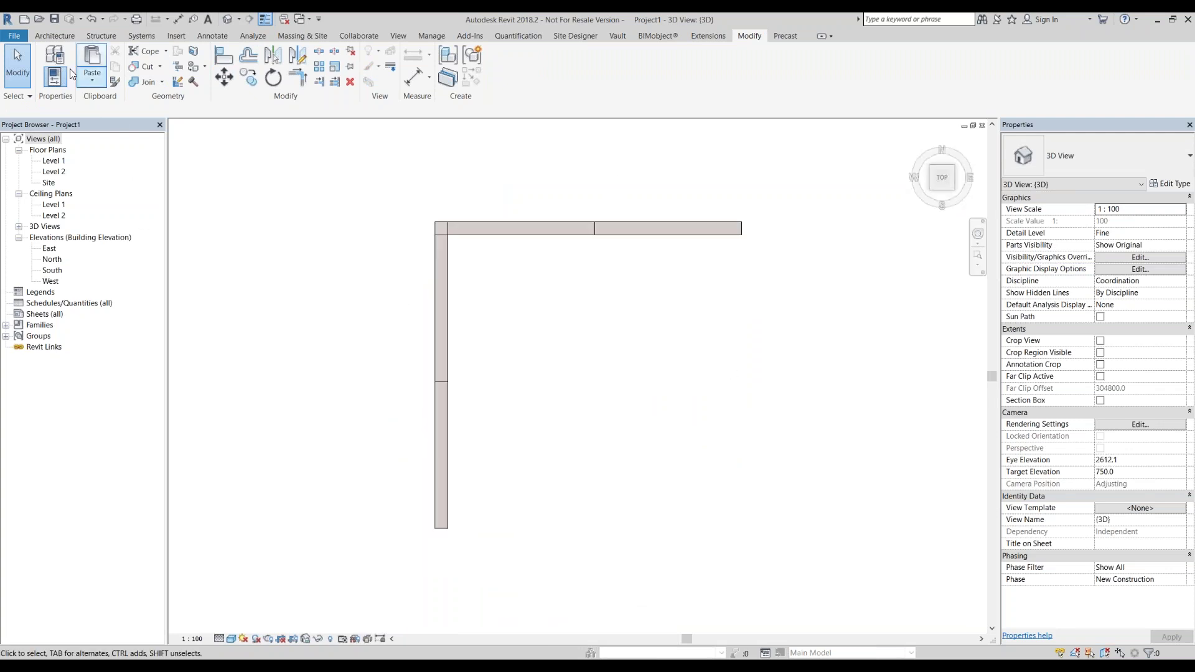
{"action": "left_click", "coordinate": [55, 35]}
{"action": "left_click", "coordinate": [147, 70]}
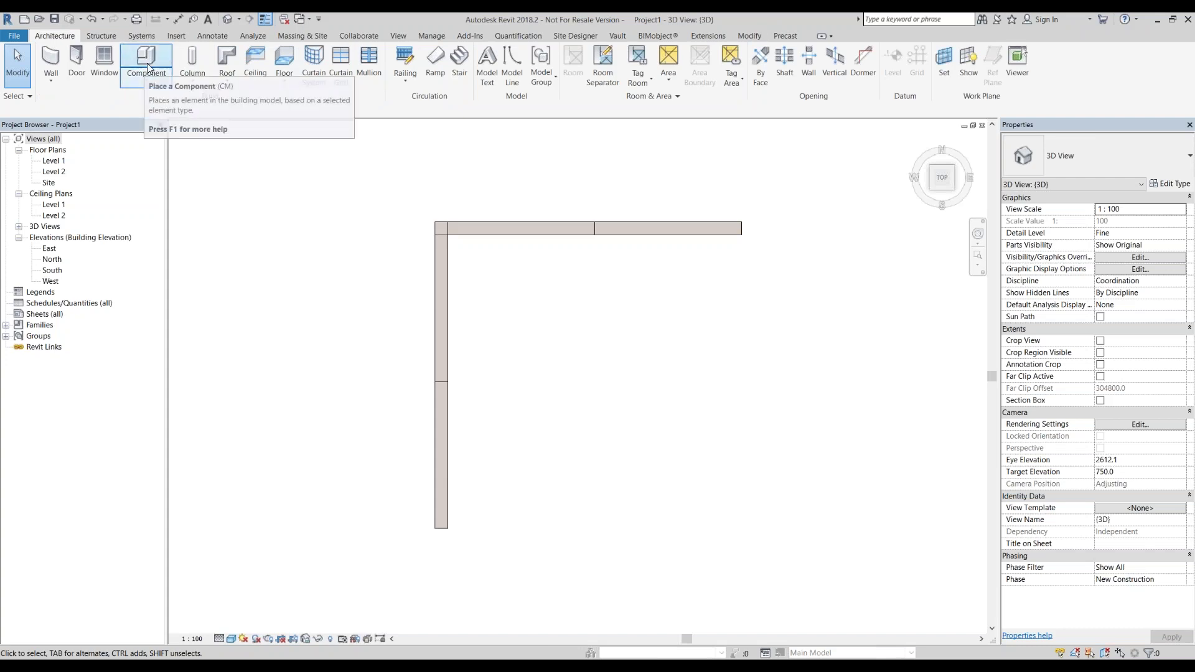
- Start a new component and choose the M_Furniture_System-Work_Surface-Corner_Angled 900 x 600mm type
{"action": "left_click", "coordinate": [162, 99]}
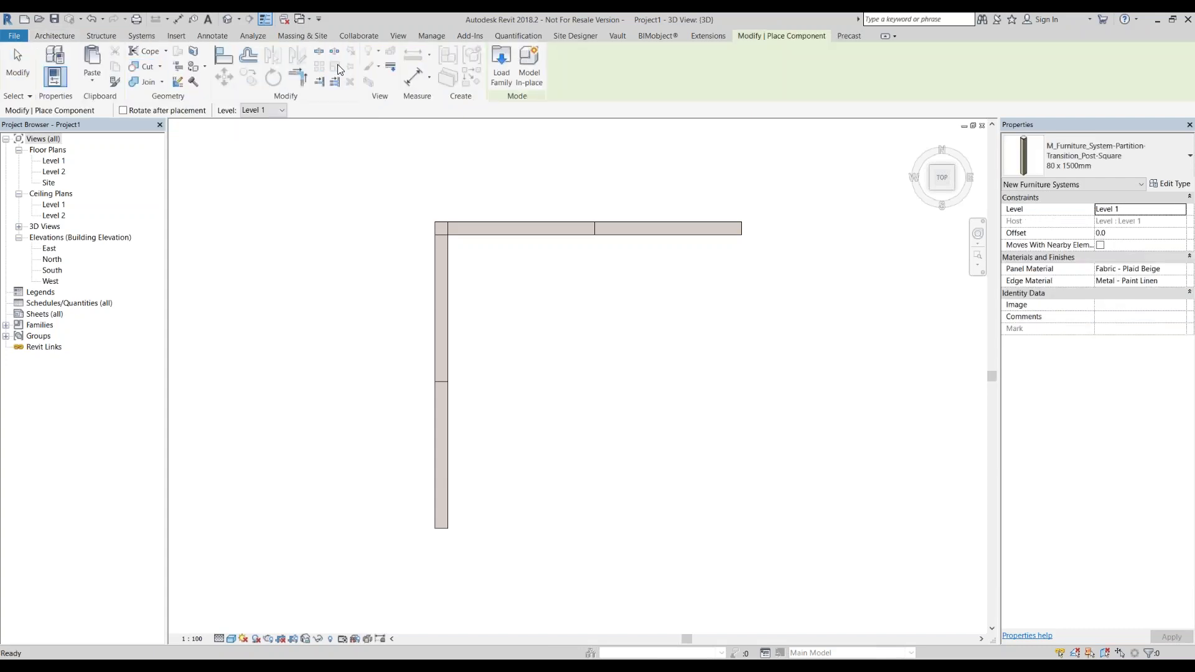
{"action": "left_click", "coordinate": [1070, 167]}
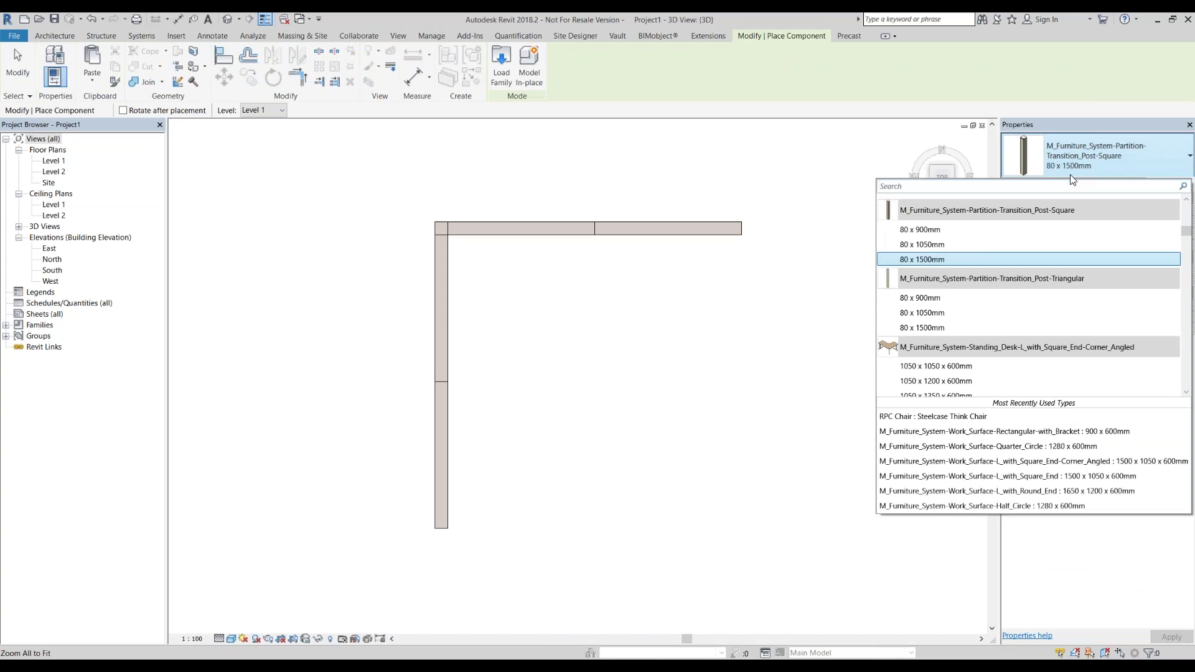
{"action": "scroll", "coordinate": [1044, 258], "scroll_direction": "down", "scroll_amount": 3}
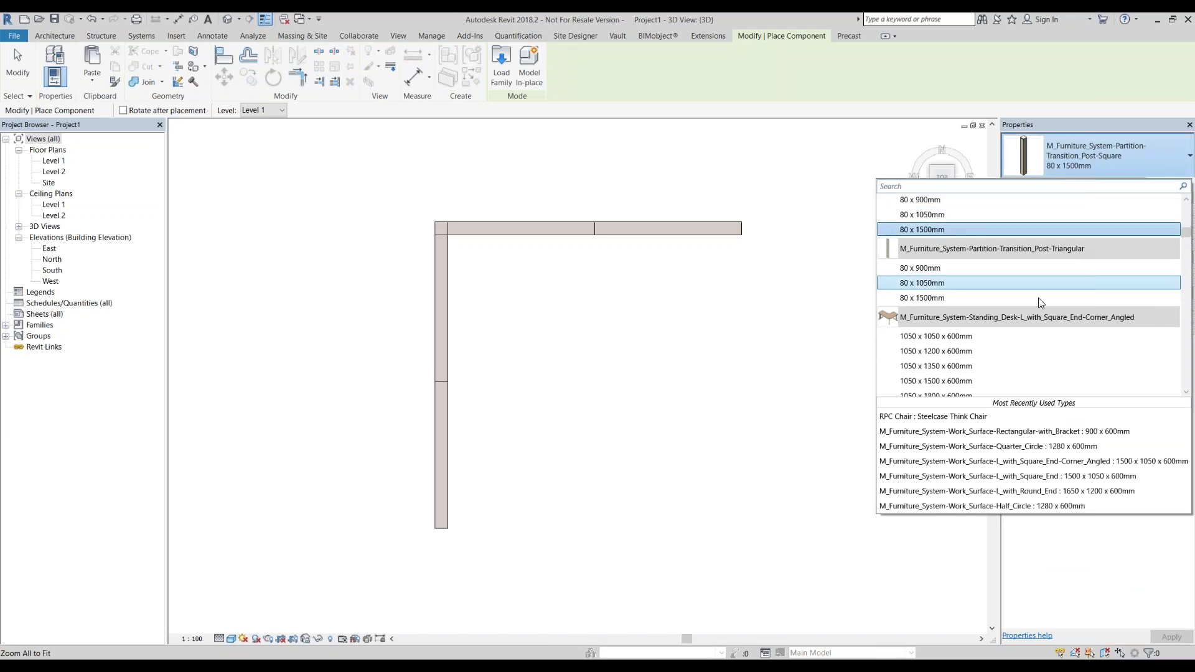
{"action": "scroll", "coordinate": [1038, 316], "scroll_direction": "down", "scroll_amount": 5}
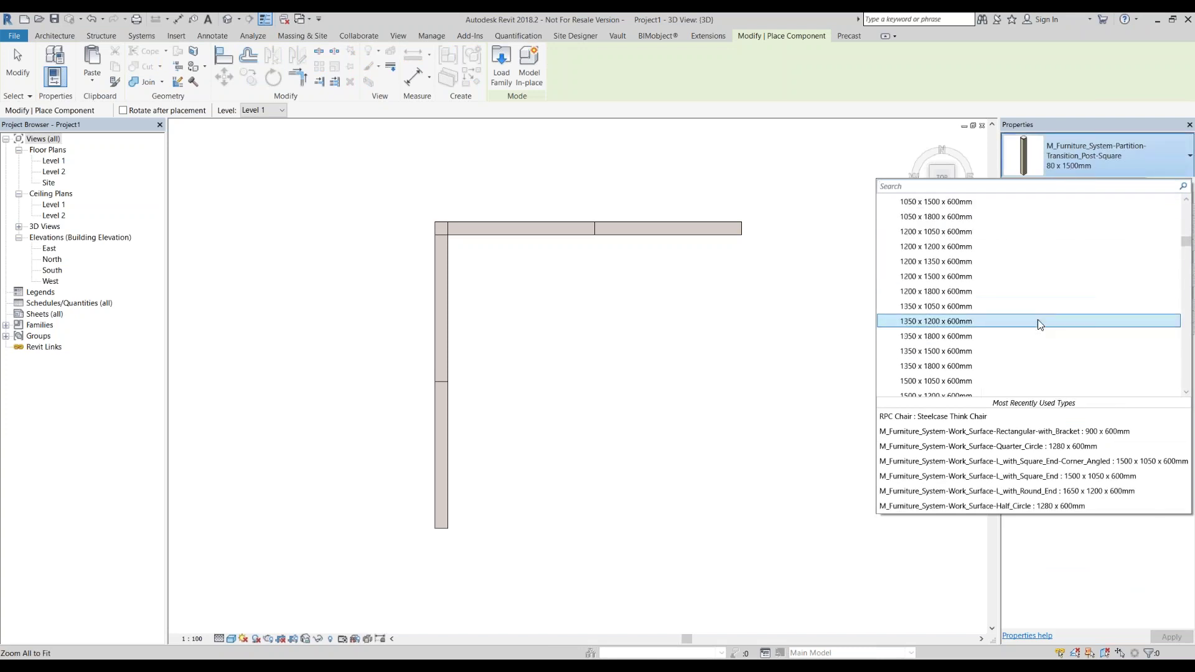
{"action": "scroll", "coordinate": [1038, 321], "scroll_direction": "down", "scroll_amount": 6}
{"action": "scroll", "coordinate": [983, 274], "scroll_direction": "down", "scroll_amount": 2}
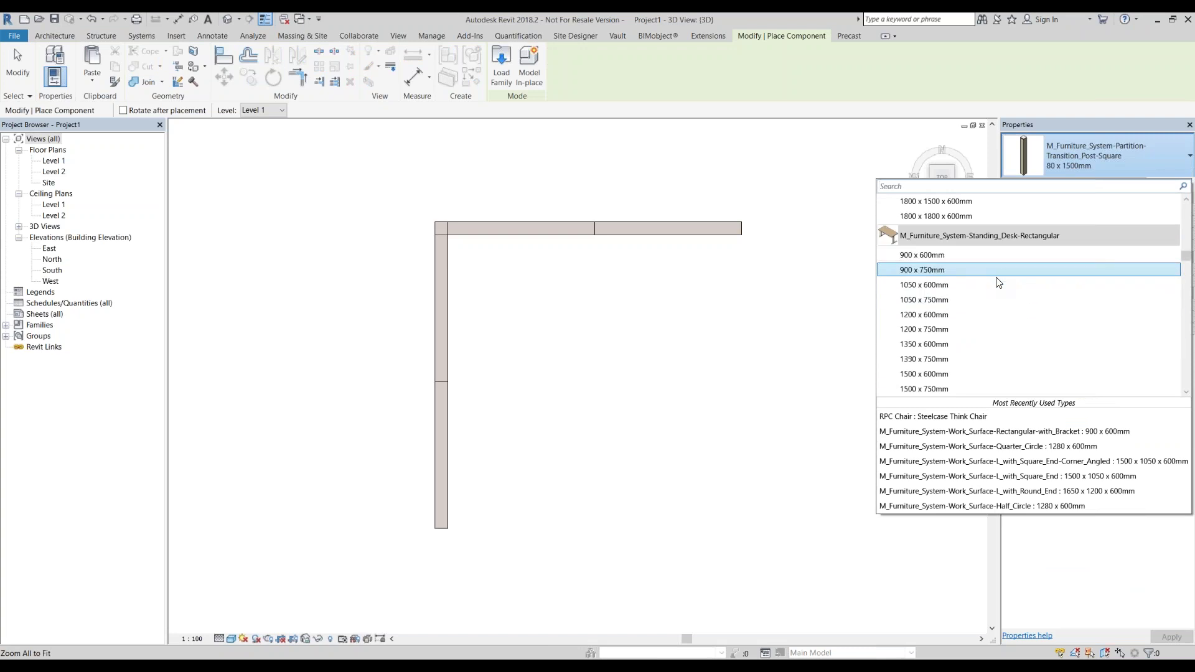
{"action": "scroll", "coordinate": [995, 278], "scroll_direction": "down", "scroll_amount": 3}
{"action": "scroll", "coordinate": [996, 280], "scroll_direction": "down", "scroll_amount": 4}
{"action": "scroll", "coordinate": [983, 286], "scroll_direction": "down", "scroll_amount": 3}
{"action": "scroll", "coordinate": [978, 277], "scroll_direction": "down", "scroll_amount": 5}
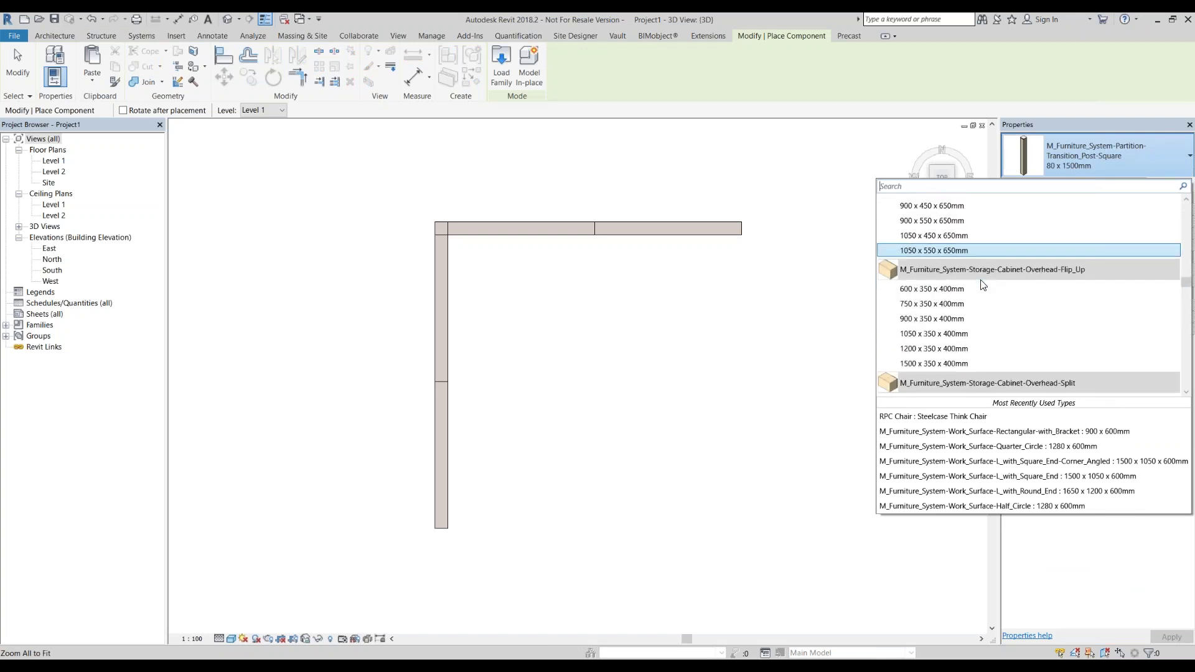
{"action": "scroll", "coordinate": [961, 292], "scroll_direction": "down", "scroll_amount": 1}
{"action": "scroll", "coordinate": [935, 313], "scroll_direction": "down", "scroll_amount": 4}
{"action": "scroll", "coordinate": [935, 317], "scroll_direction": "down", "scroll_amount": 3}
{"action": "scroll", "coordinate": [937, 314], "scroll_direction": "down", "scroll_amount": 3}
{"action": "scroll", "coordinate": [939, 311], "scroll_direction": "down", "scroll_amount": 3}
{"action": "scroll", "coordinate": [940, 308], "scroll_direction": "down", "scroll_amount": 3}
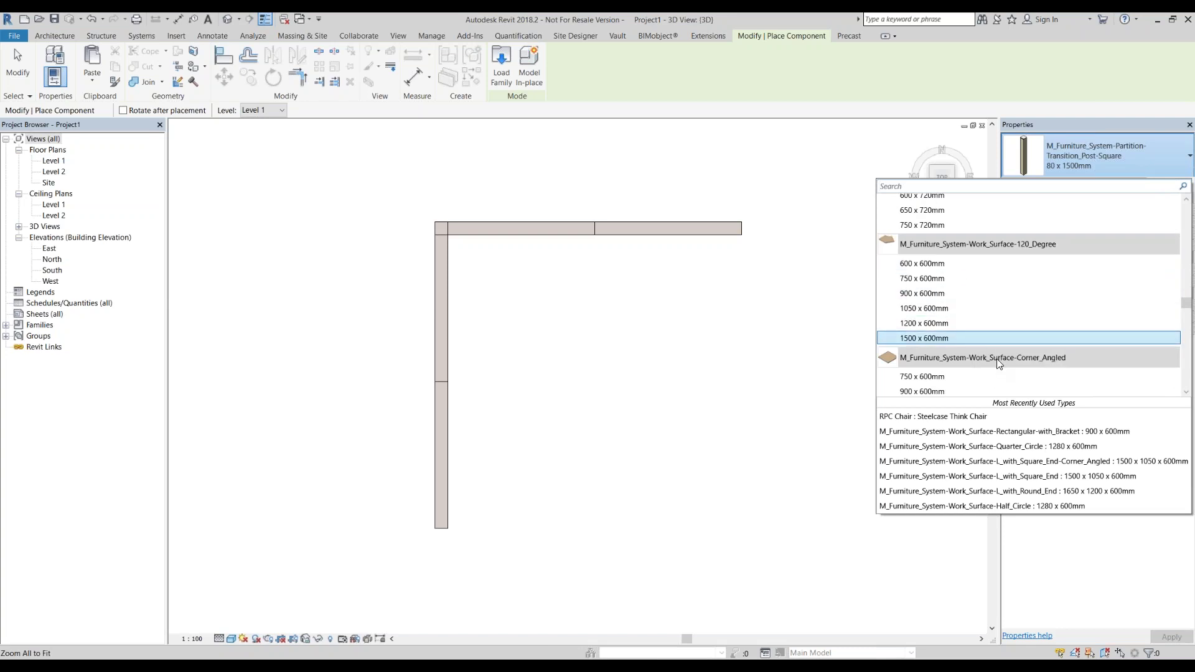
{"action": "scroll", "coordinate": [996, 360], "scroll_direction": "down", "scroll_amount": 1}
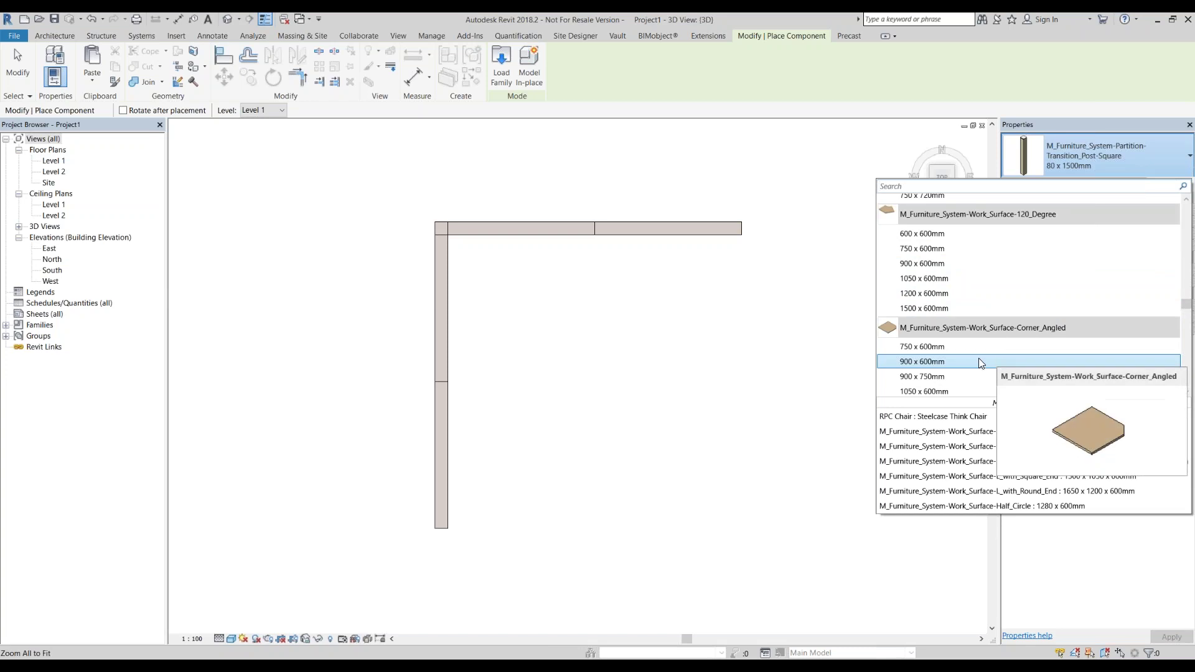
{"action": "left_click", "coordinate": [978, 362]}
- Rotate the angled corner work surface and place it in the partition L's corner
{"action": "key", "text": "space"}
{"action": "key", "text": "space"}
{"action": "key", "text": "space"}
{"action": "key", "text": "space"}
{"action": "key", "text": "space"}
{"action": "key", "text": "space"}
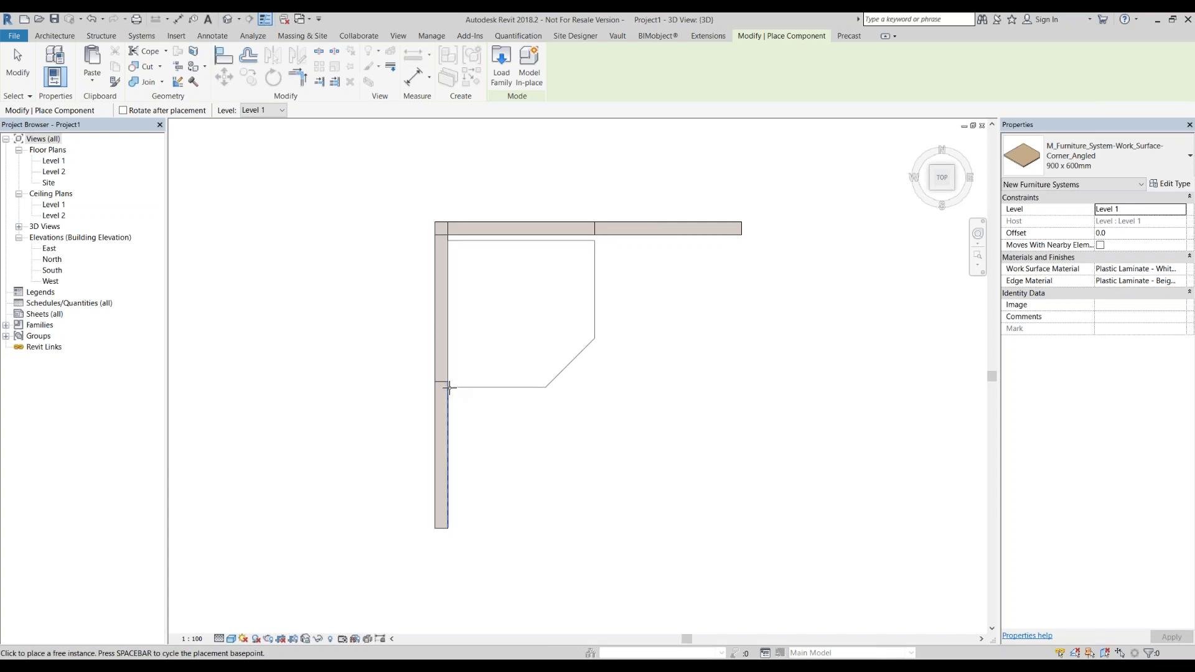
{"action": "left_click", "coordinate": [453, 382]}
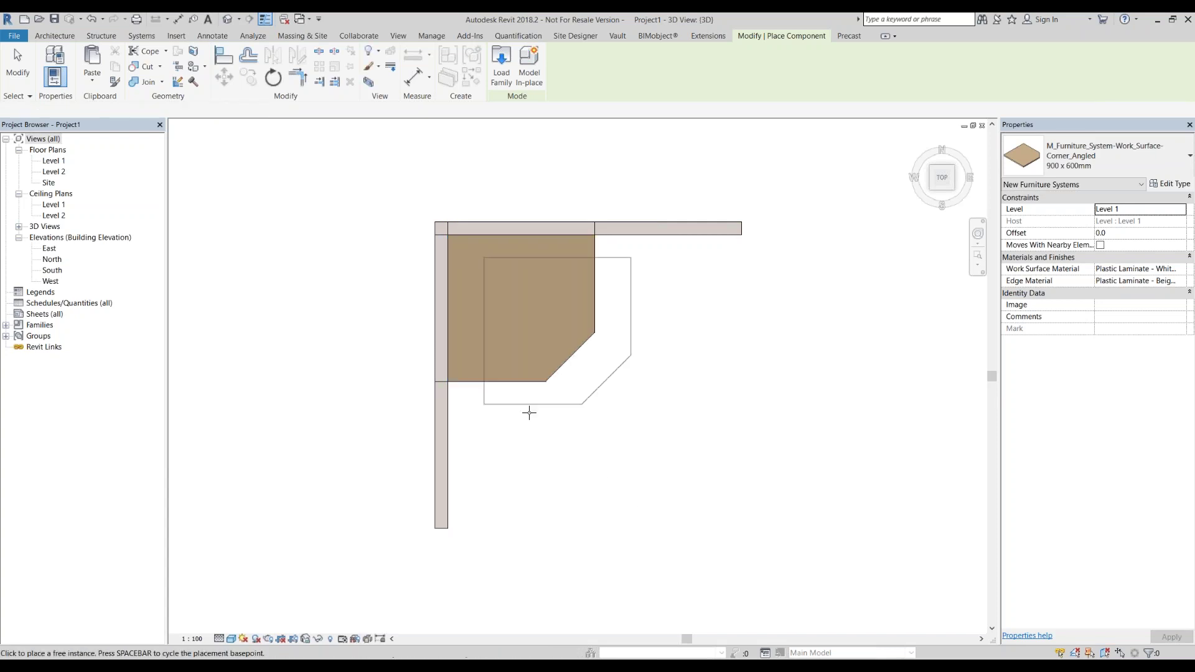
{"action": "left_click", "coordinate": [1073, 165]}
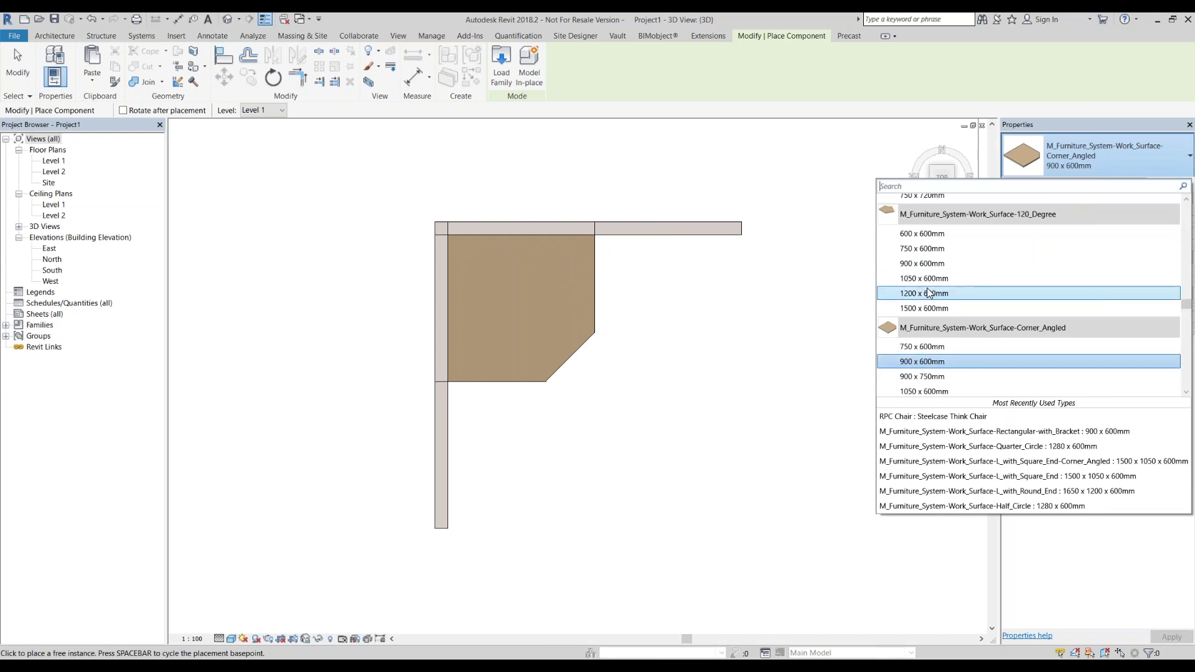
- Select the Rectangular-with_Bracket 900 x 600mm work surface type
{"action": "scroll", "coordinate": [931, 294], "scroll_direction": "down", "scroll_amount": 2}
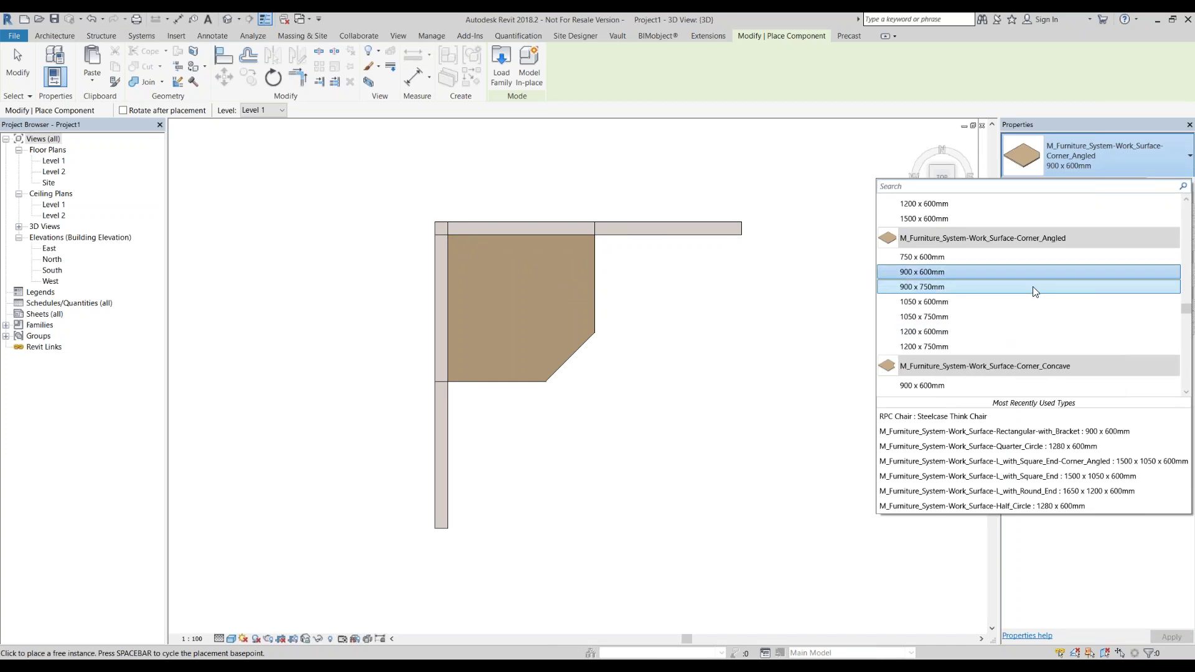
{"action": "mouse_move", "coordinate": [1027, 287]}
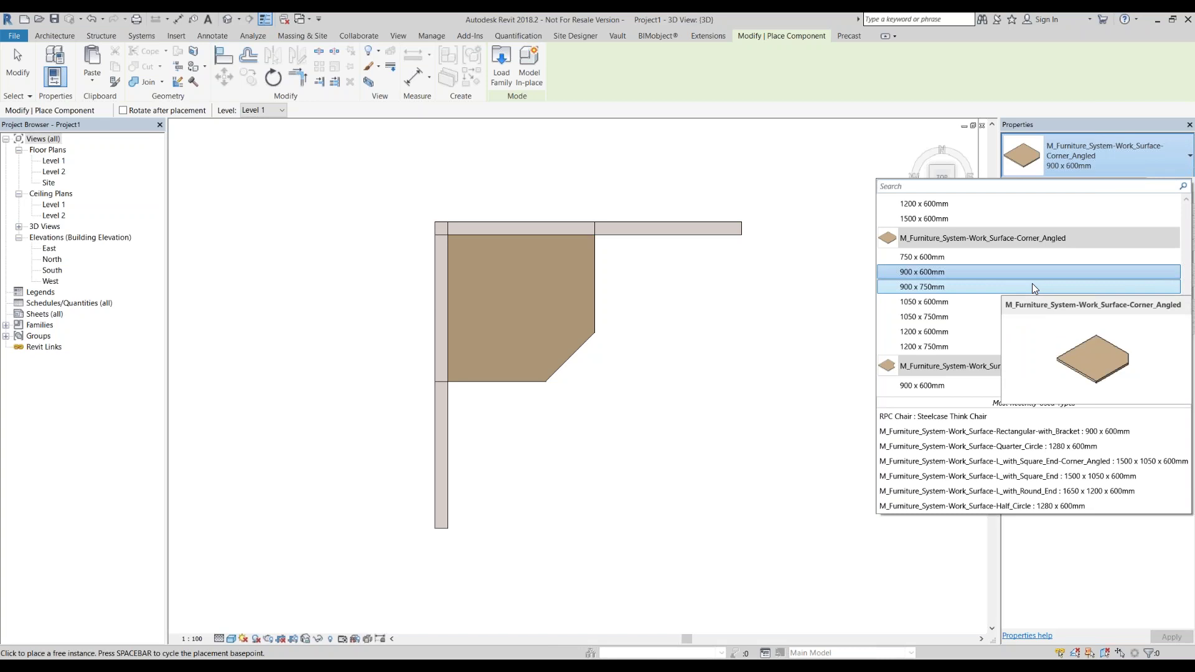
{"action": "scroll", "coordinate": [1032, 284], "scroll_direction": "down", "scroll_amount": 1}
{"action": "scroll", "coordinate": [1032, 286], "scroll_direction": "down", "scroll_amount": 1}
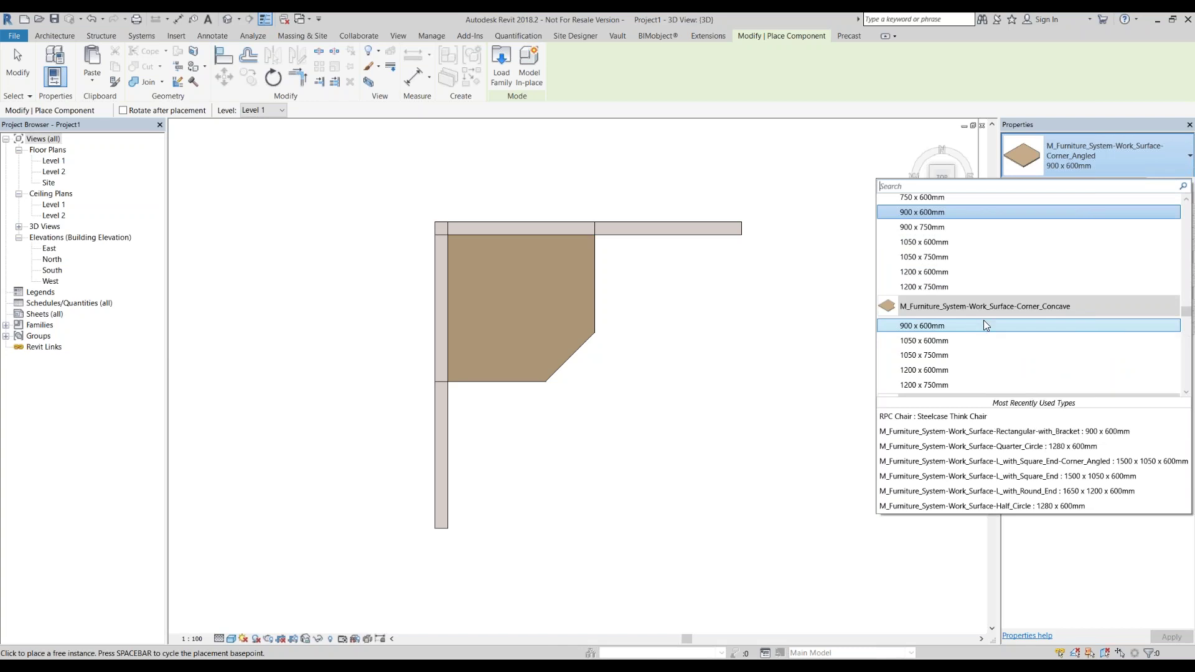
{"action": "scroll", "coordinate": [987, 323], "scroll_direction": "down", "scroll_amount": 1}
{"action": "scroll", "coordinate": [990, 326], "scroll_direction": "down", "scroll_amount": 1}
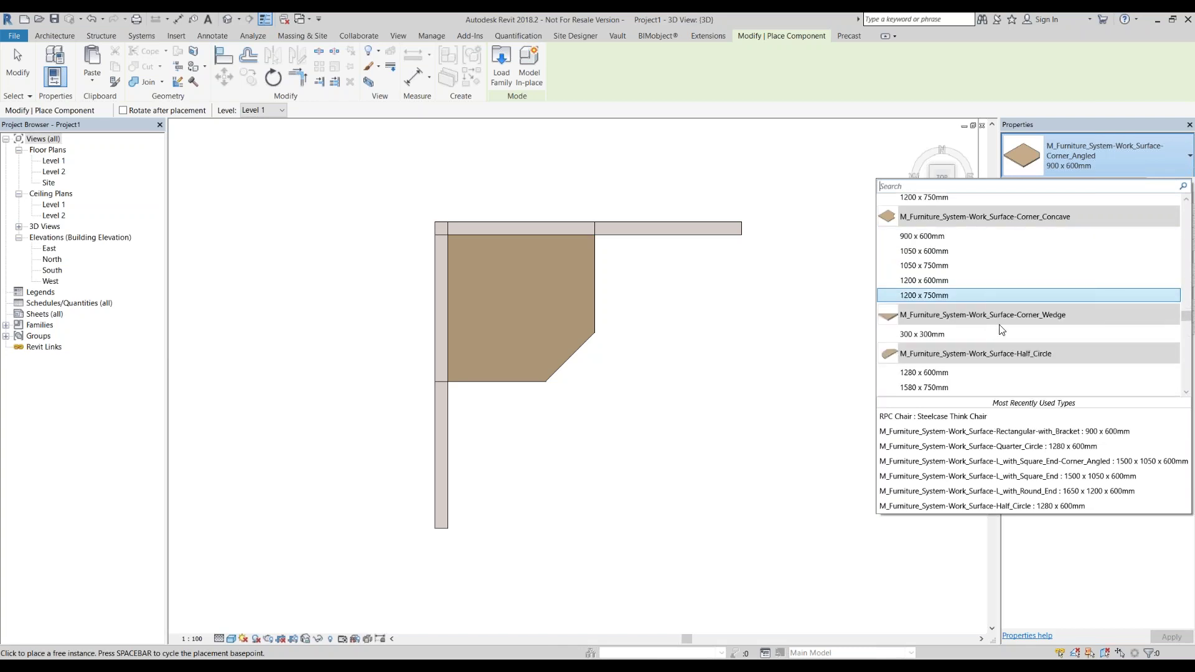
{"action": "scroll", "coordinate": [1001, 329], "scroll_direction": "down", "scroll_amount": 2}
{"action": "scroll", "coordinate": [999, 327], "scroll_direction": "down", "scroll_amount": 2}
{"action": "scroll", "coordinate": [998, 336], "scroll_direction": "down", "scroll_amount": 2}
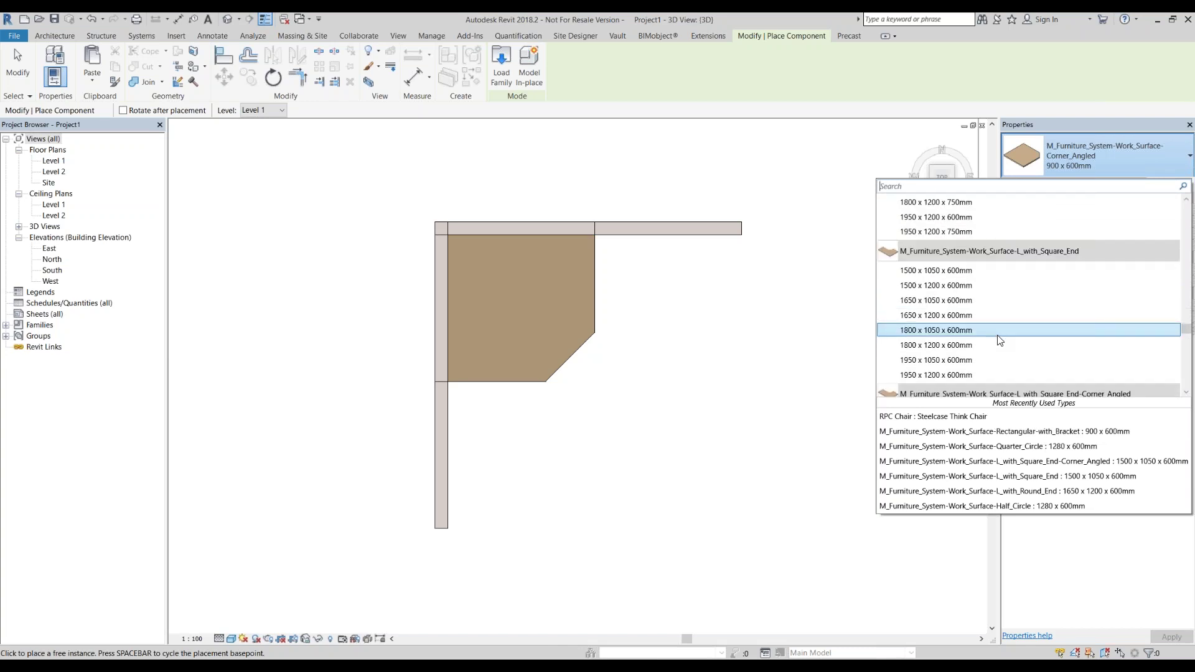
{"action": "scroll", "coordinate": [998, 336], "scroll_direction": "down", "scroll_amount": 2}
{"action": "scroll", "coordinate": [998, 335], "scroll_direction": "down", "scroll_amount": 1}
{"action": "scroll", "coordinate": [1000, 336], "scroll_direction": "down", "scroll_amount": 1}
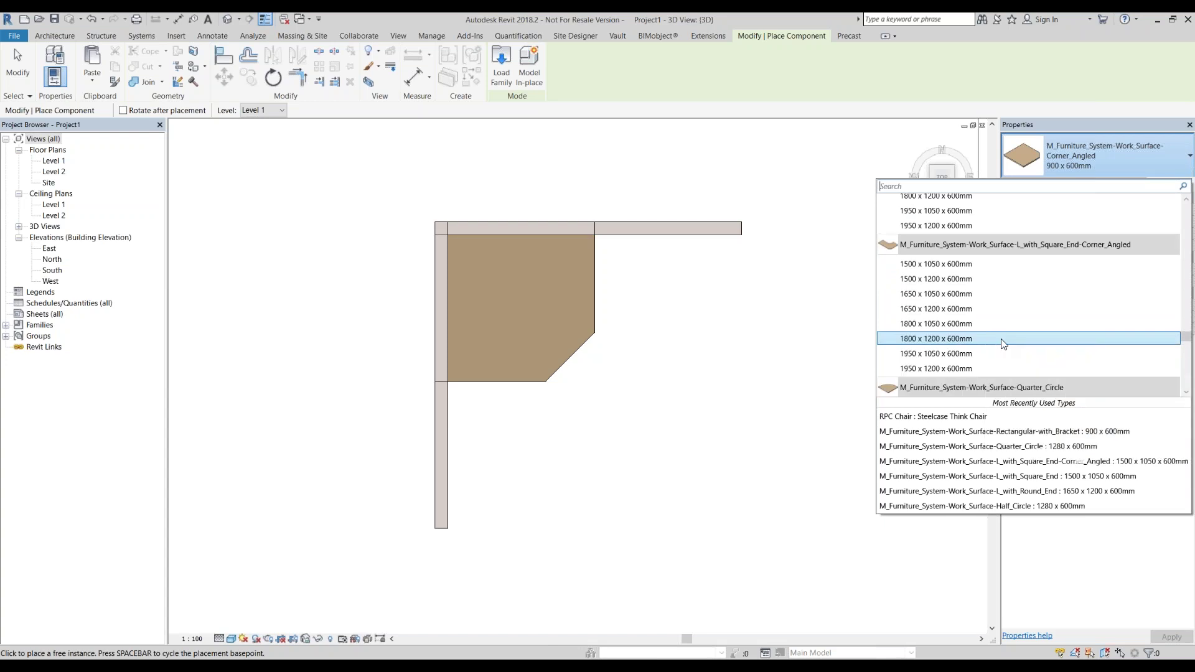
{"action": "scroll", "coordinate": [999, 337], "scroll_direction": "down", "scroll_amount": 2}
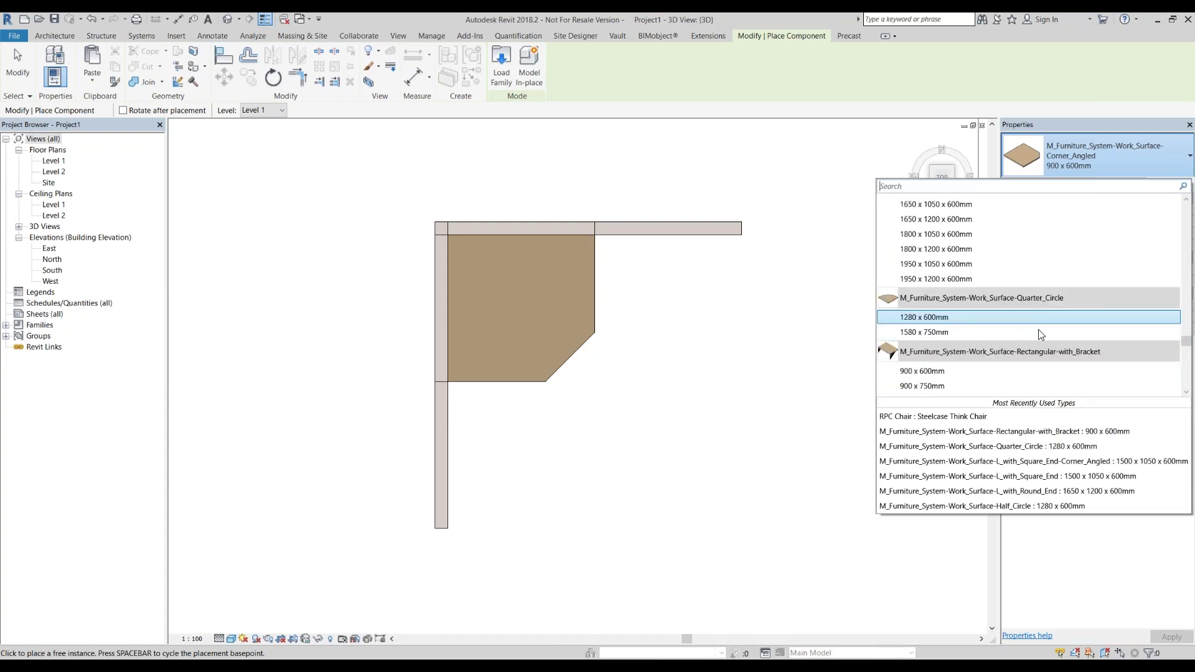
{"action": "scroll", "coordinate": [1027, 336], "scroll_direction": "down", "scroll_amount": 1}
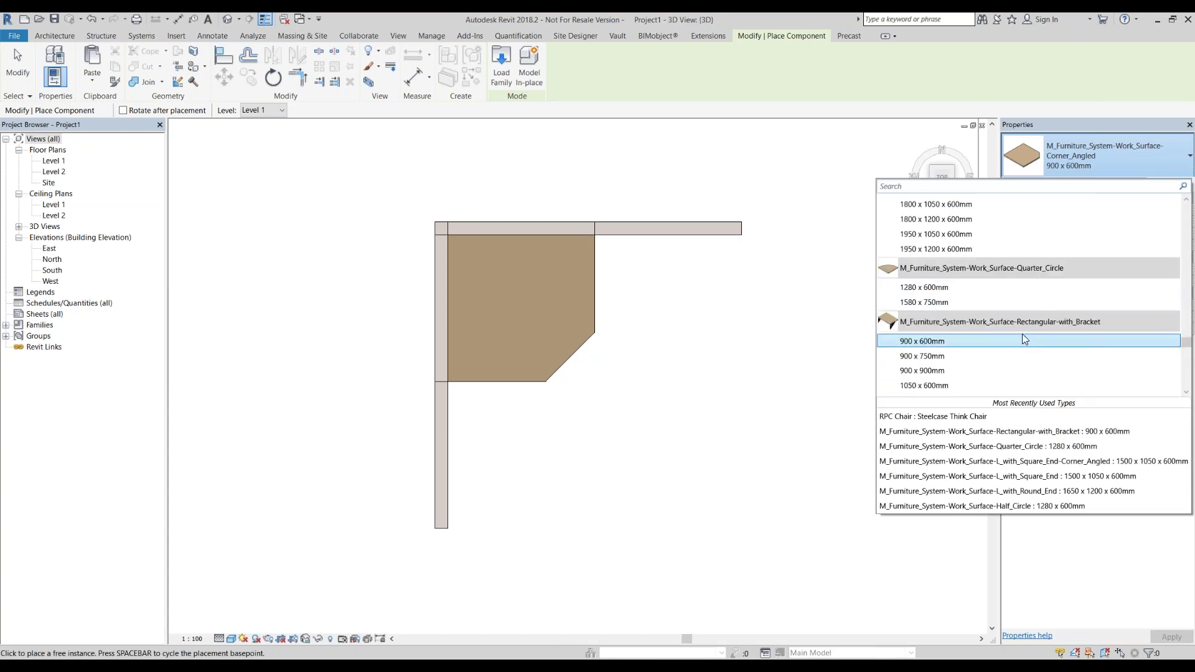
{"action": "mouse_move", "coordinate": [990, 341]}
{"action": "scroll", "coordinate": [983, 339], "scroll_direction": "down", "scroll_amount": 1}
{"action": "left_click", "coordinate": [957, 312]}
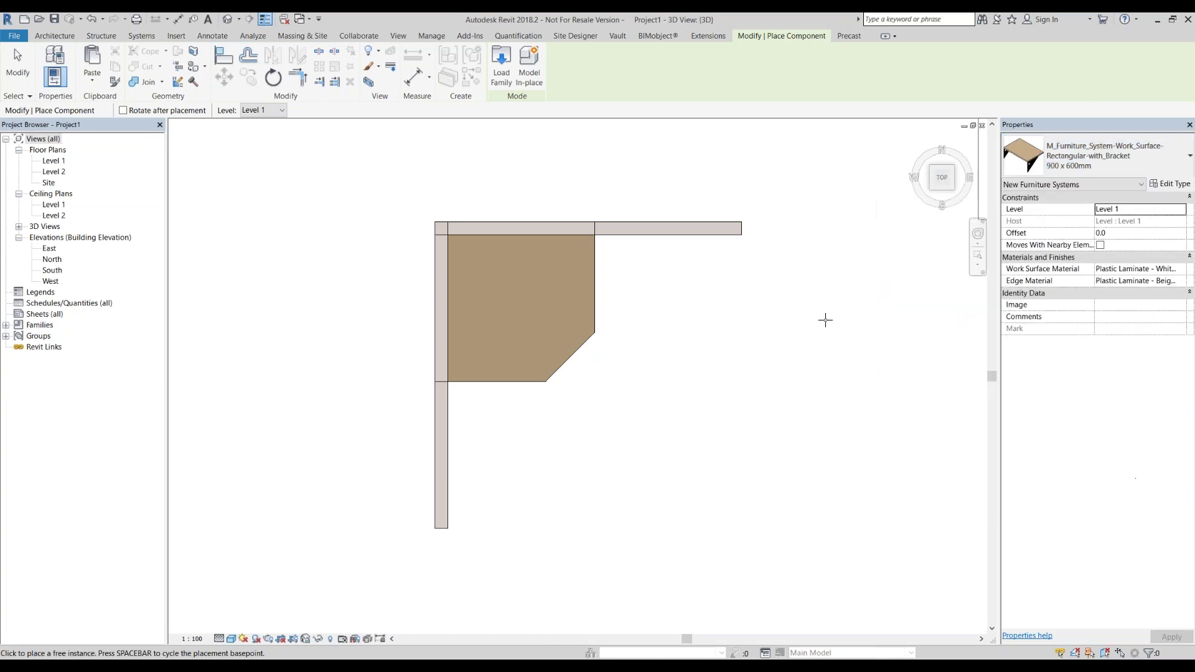
- Place bracketed rectangular surfaces along the top and left partitions, then orbit to inspect the desk
{"action": "left_click", "coordinate": [594, 237]}
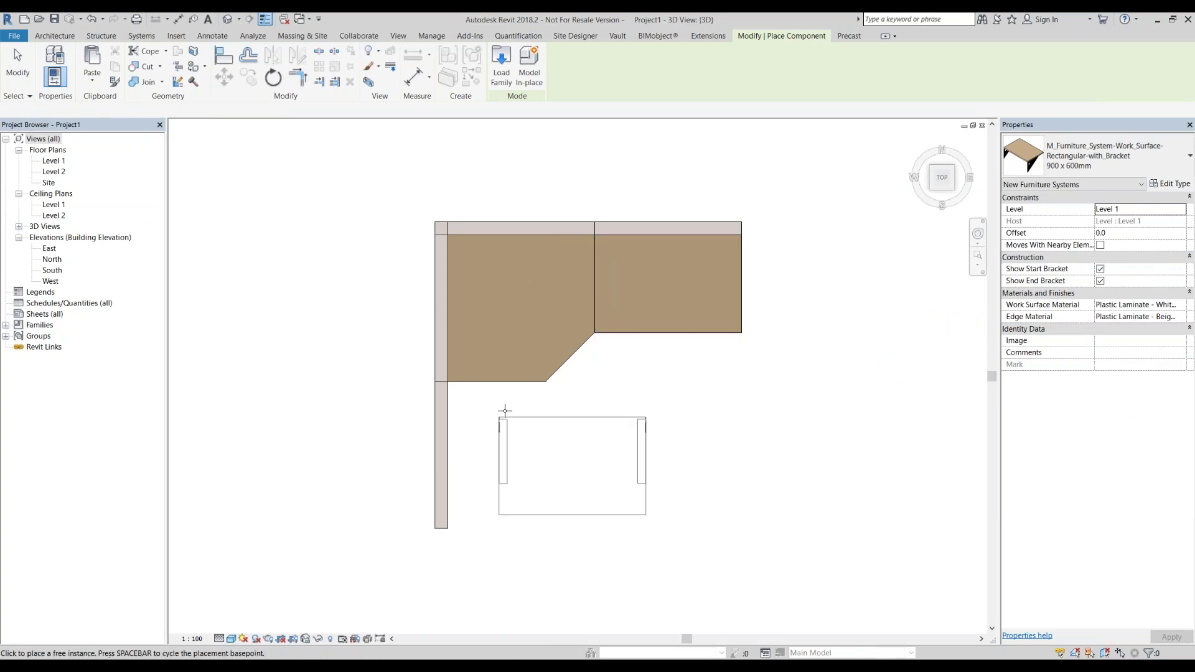
{"action": "left_click", "coordinate": [451, 526]}
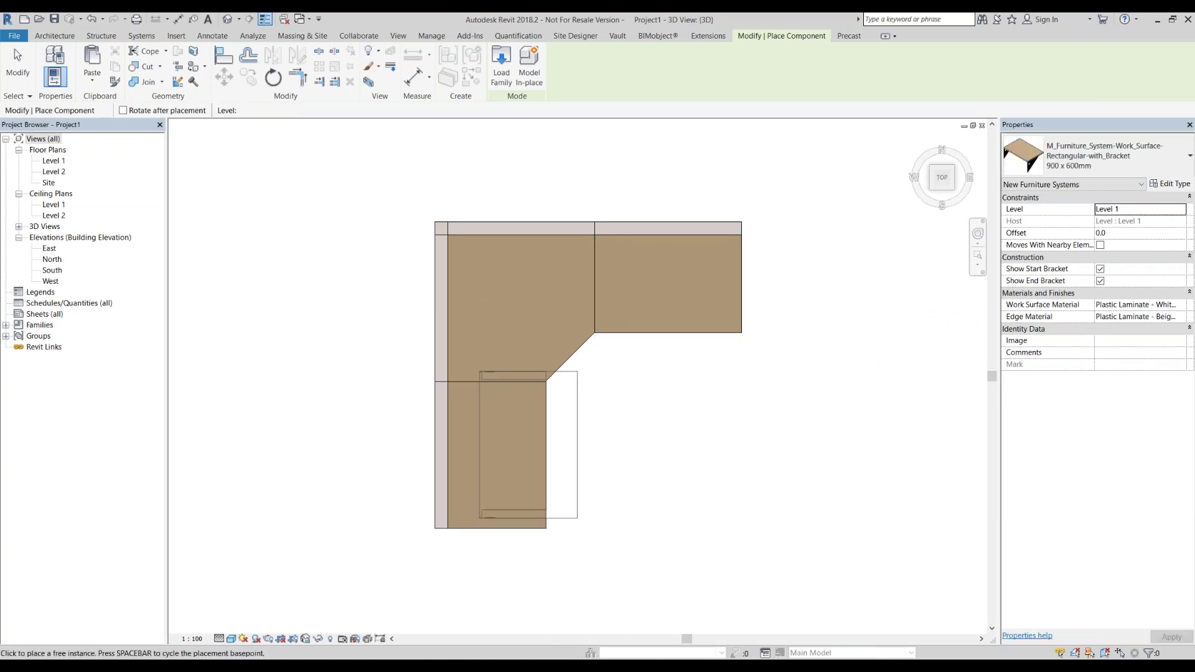
{"action": "key", "text": "Escape"}
{"action": "key", "text": "Escape"}
{"action": "mouse_move", "coordinate": [326, 262]}
{"action": "middle_mouse_down", "text": "shift"}
{"action": "mouse_move", "coordinate": [440, 344]}
{"action": "mouse_move", "coordinate": [458, 270]}
{"action": "mouse_move", "coordinate": [411, 224]}
{"action": "mouse_move", "coordinate": [381, 203]}
{"action": "mouse_move", "coordinate": [346, 262]}
{"action": "mouse_move", "coordinate": [319, 226]}
{"action": "mouse_move", "coordinate": [283, 240]}
{"action": "mouse_move", "coordinate": [269, 227]}
{"action": "mouse_move", "coordinate": [459, 336]}
{"action": "mouse_move", "coordinate": [458, 326]}
{"action": "mouse_move", "coordinate": [454, 355]}
{"action": "mouse_move", "coordinate": [547, 414]}
{"action": "mouse_move", "coordinate": [498, 386]}
{"action": "mouse_move", "coordinate": [501, 405]}
{"action": "middle_mouse_up", "text": "shift"}
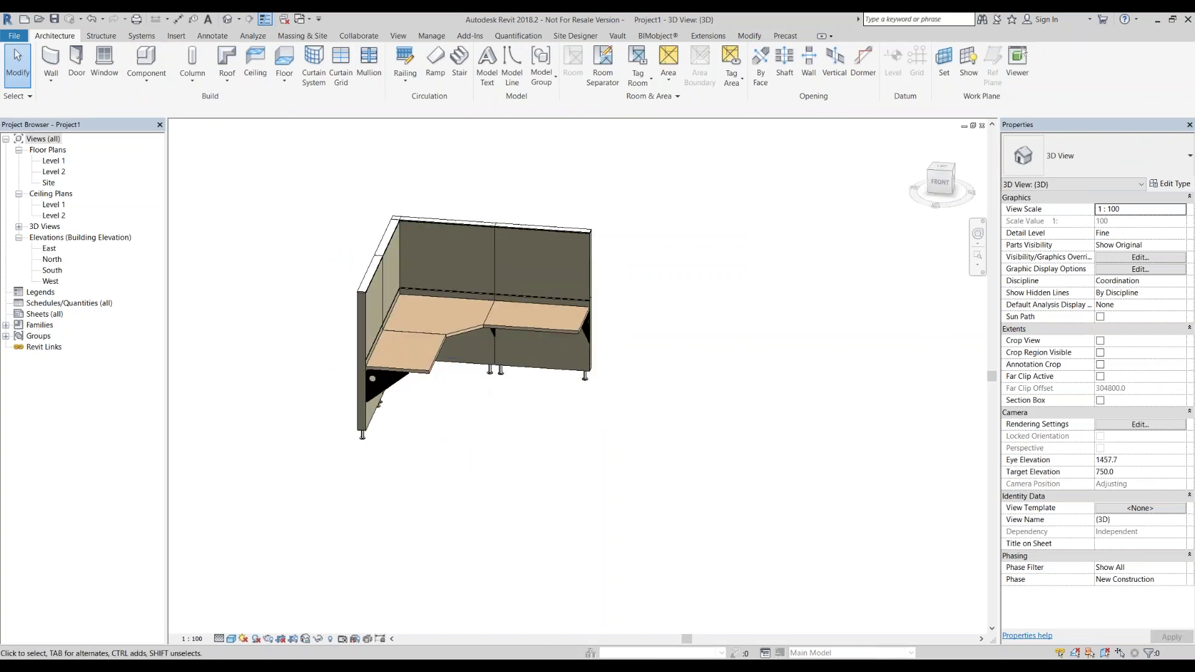
- Return to the TOP view and start another Component placement
{"action": "left_click", "coordinate": [940, 170]}
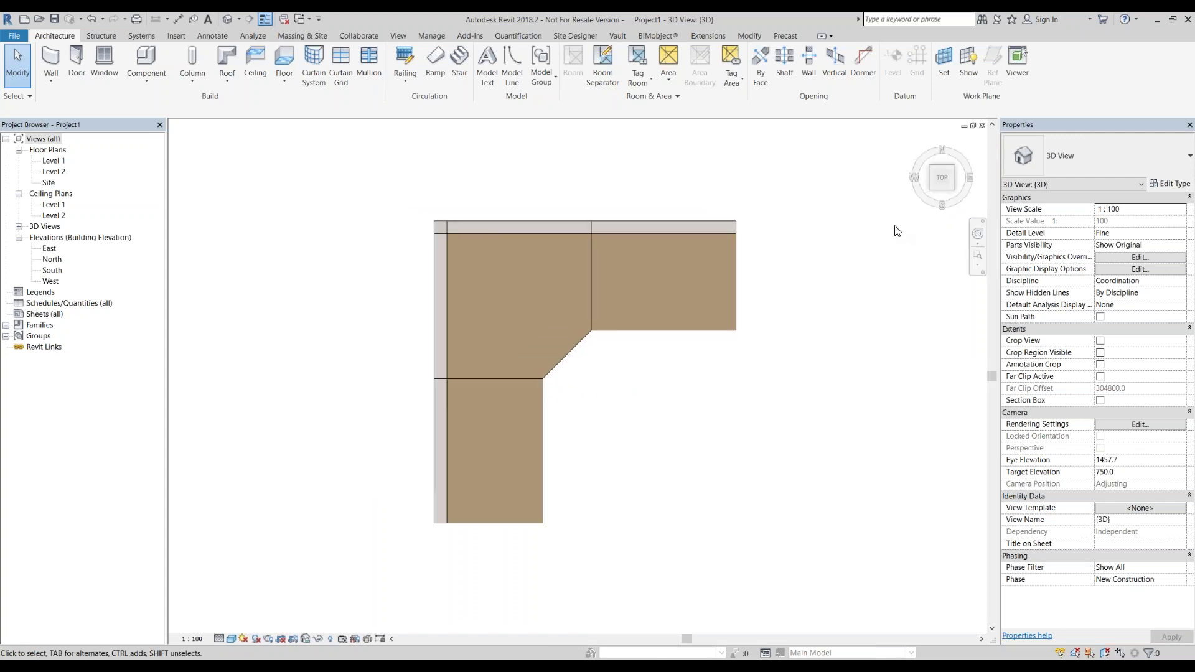
{"action": "left_click", "coordinate": [154, 61]}
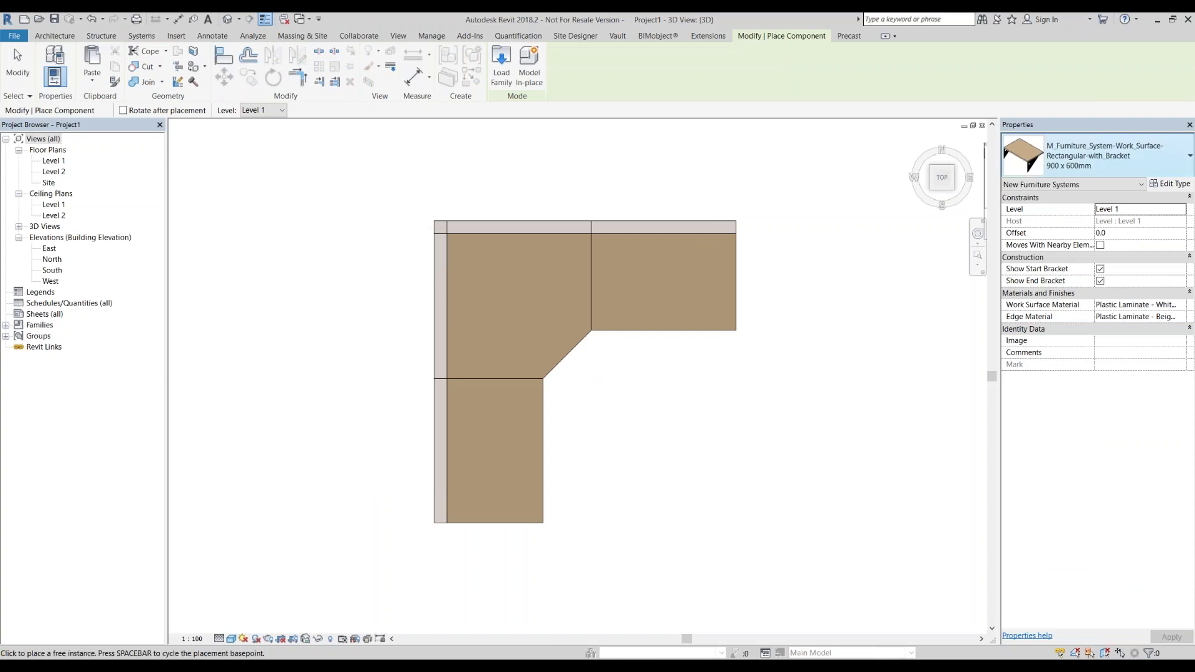
- Skip loading a new family and choose the RPC Chair : Steelcase Think Chair type
{"action": "left_click", "coordinate": [501, 65]}
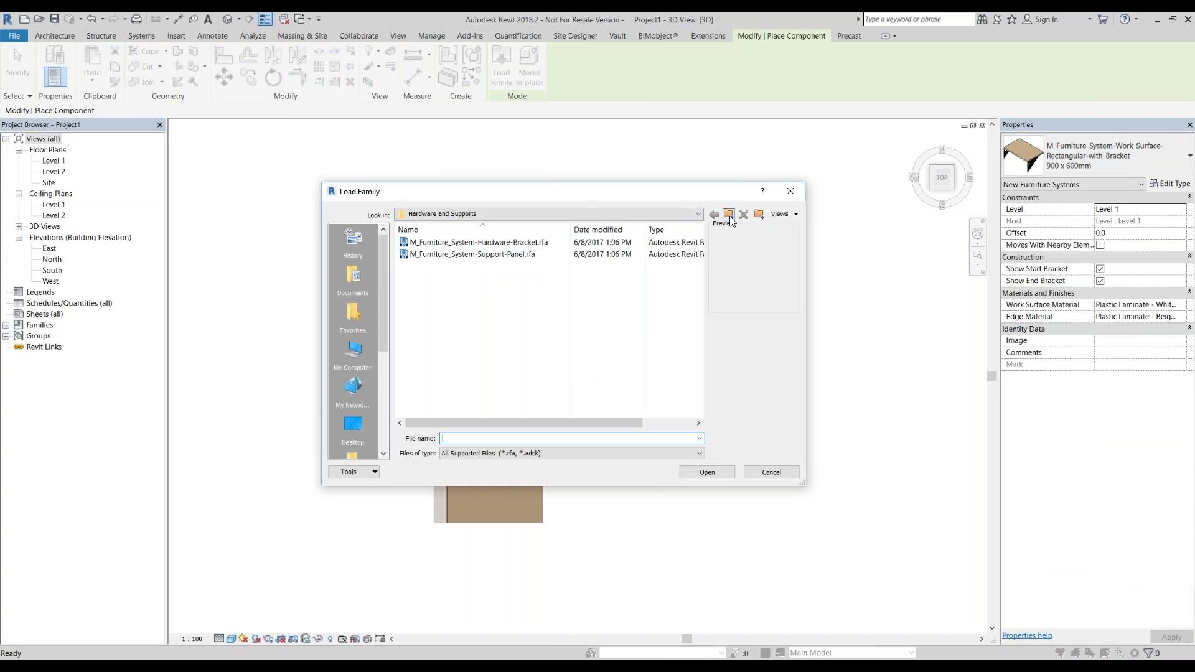
{"action": "left_click", "coordinate": [765, 470]}
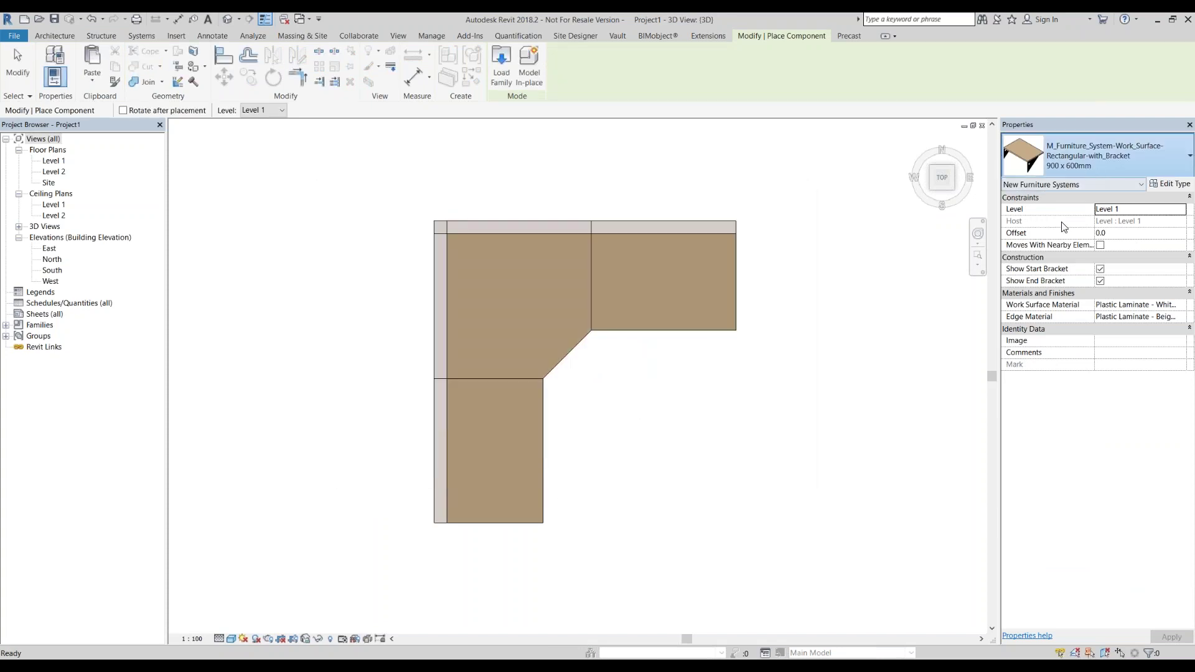
{"action": "left_click", "coordinate": [1089, 169]}
{"action": "scroll", "coordinate": [1014, 281], "scroll_direction": "down", "scroll_amount": 3}
{"action": "scroll", "coordinate": [975, 315], "scroll_direction": "down", "scroll_amount": 3}
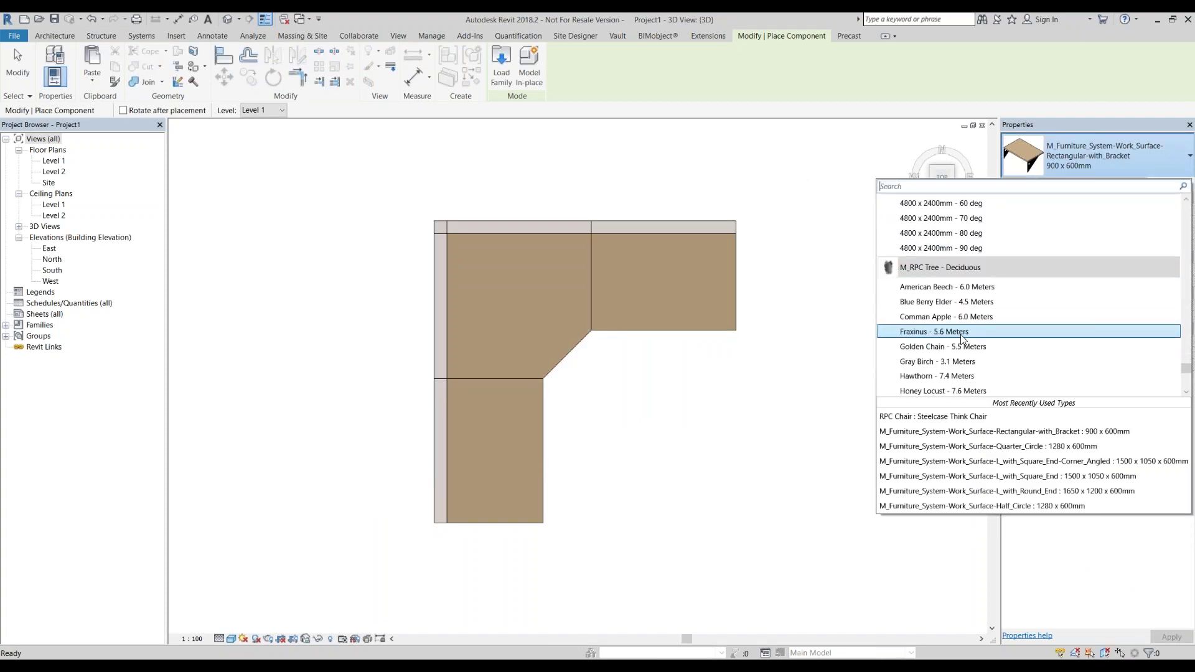
{"action": "scroll", "coordinate": [963, 339], "scroll_direction": "down", "scroll_amount": 4}
{"action": "scroll", "coordinate": [958, 338], "scroll_direction": "down", "scroll_amount": 2}
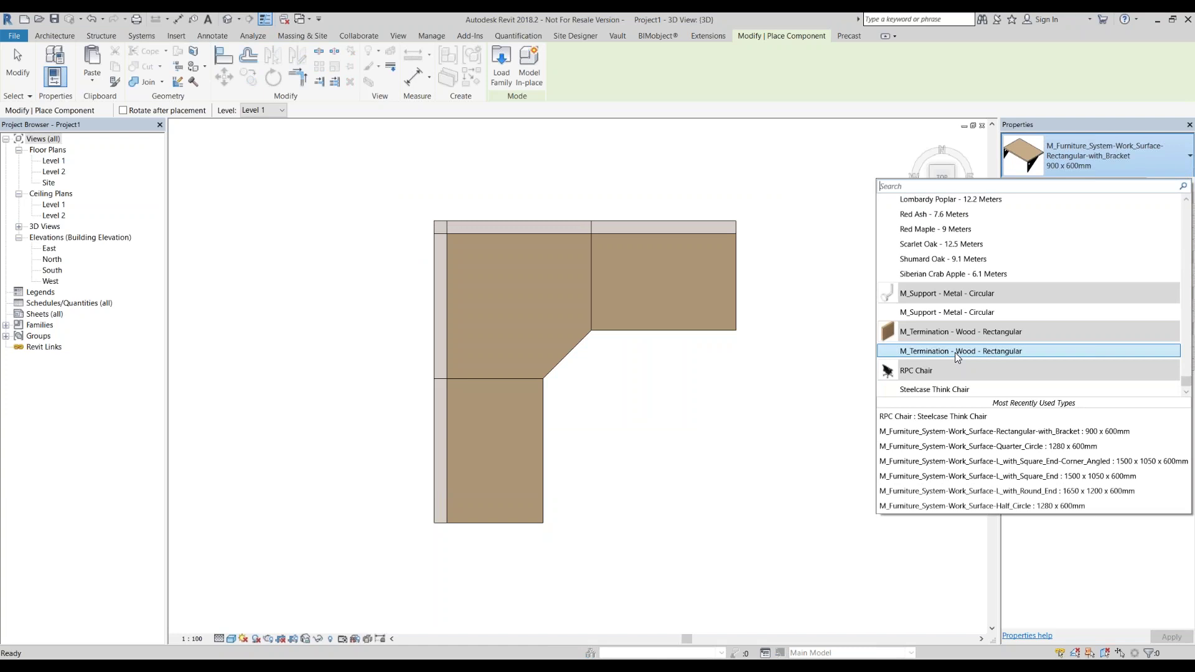
{"action": "left_click", "coordinate": [943, 391]}
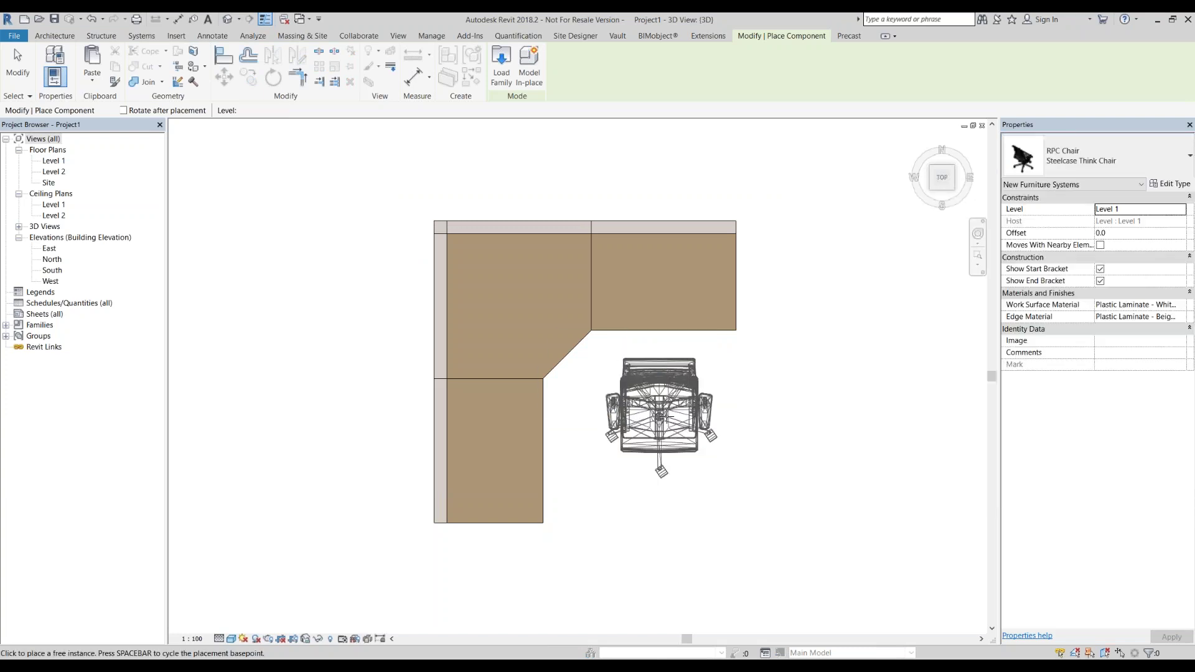
- Rotate the chair and place it facing the desk corner, then orbit to inspect it
{"action": "key", "text": "space"}
{"action": "key", "text": "space"}
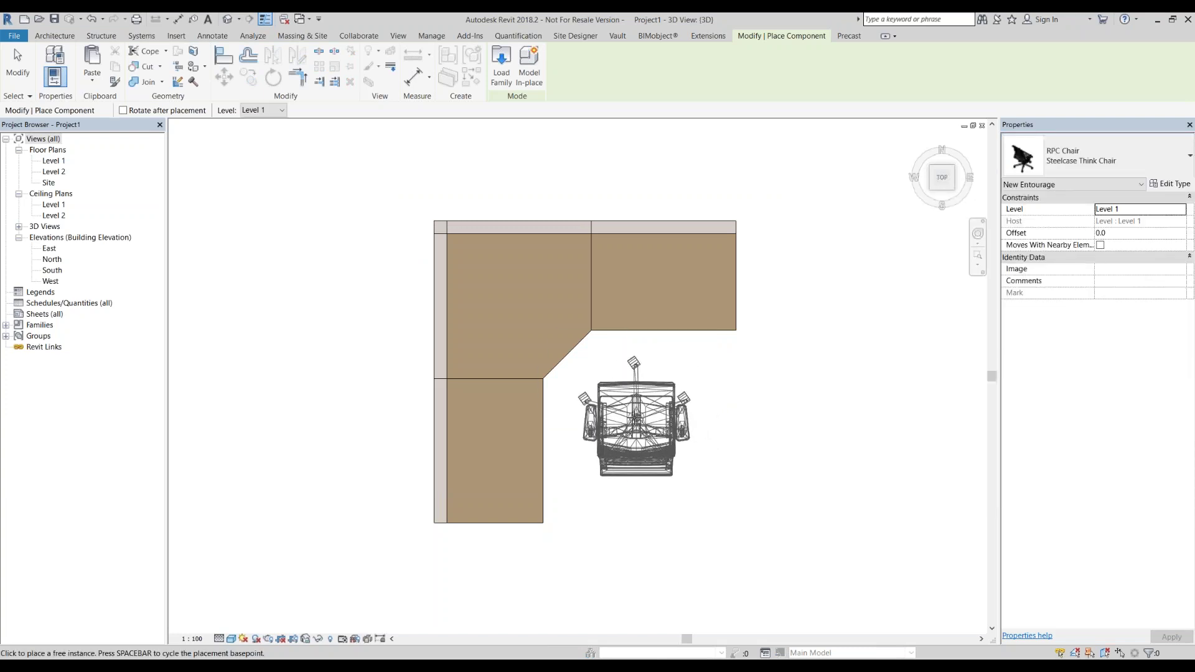
{"action": "left_click", "coordinate": [619, 416]}
{"action": "left_click", "coordinate": [18, 63]}
{"action": "left_click", "coordinate": [620, 416]}
{"action": "mouse_move", "coordinate": [620, 416]}
{"action": "middle_mouse_down", "text": "shift"}
{"action": "mouse_move", "coordinate": [474, 309]}
{"action": "mouse_move", "coordinate": [390, 139]}
{"action": "middle_mouse_up", "text": "shift"}
{"action": "mouse_move", "coordinate": [371, 275]}
{"action": "middle_mouse_down", "text": "shift"}
{"action": "mouse_move", "coordinate": [536, 488]}
{"action": "mouse_move", "coordinate": [603, 502]}
{"action": "middle_mouse_up", "text": "shift"}
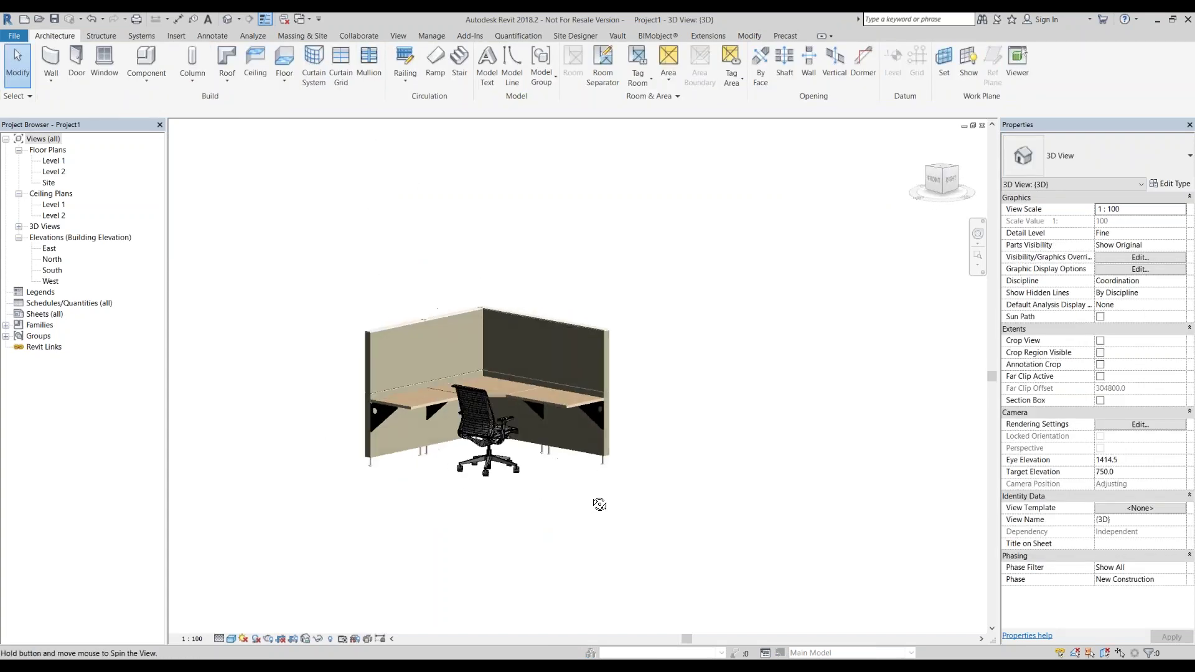
- Review the cubicle from top and isometric views, then zoom into the South elevation
{"action": "left_click", "coordinate": [940, 170]}
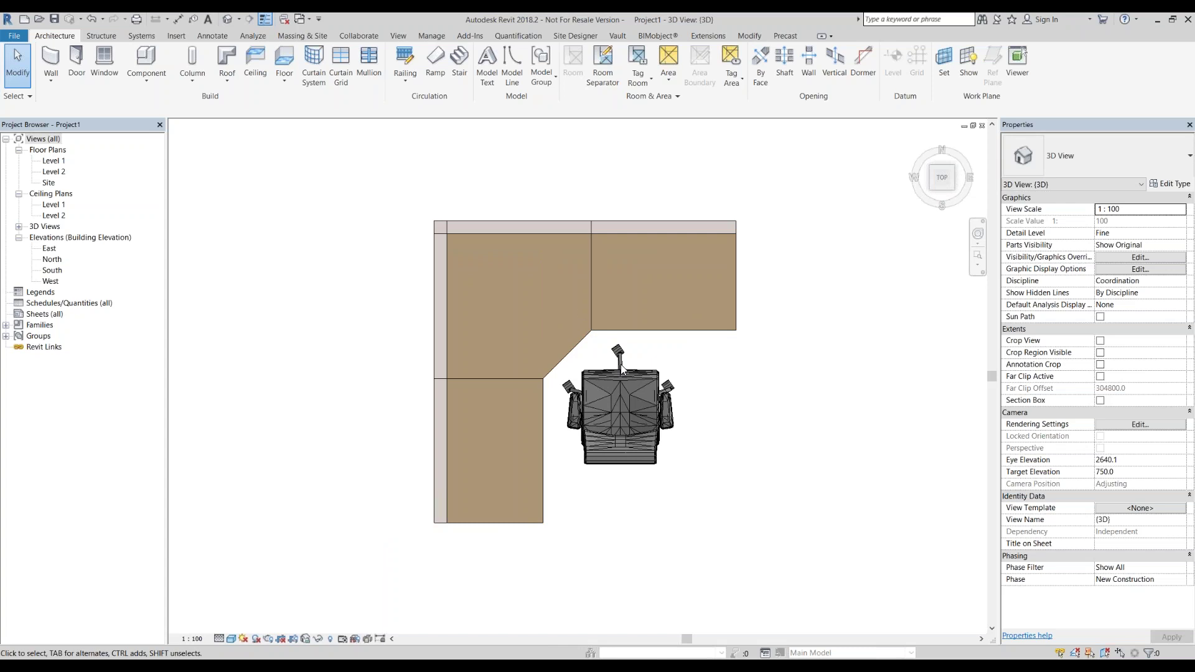
{"action": "middle_click_drag", "start_coordinate": [622, 370], "coordinate": [576, 130], "text": "shift"}
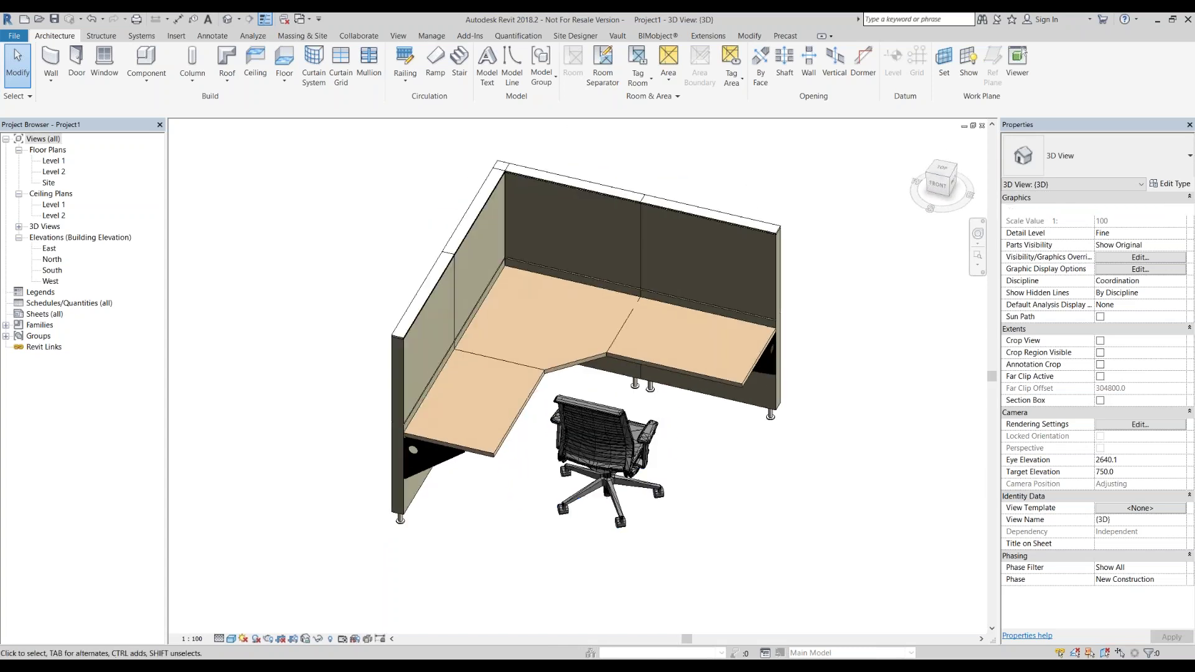
{"action": "double_click", "coordinate": [55, 272]}
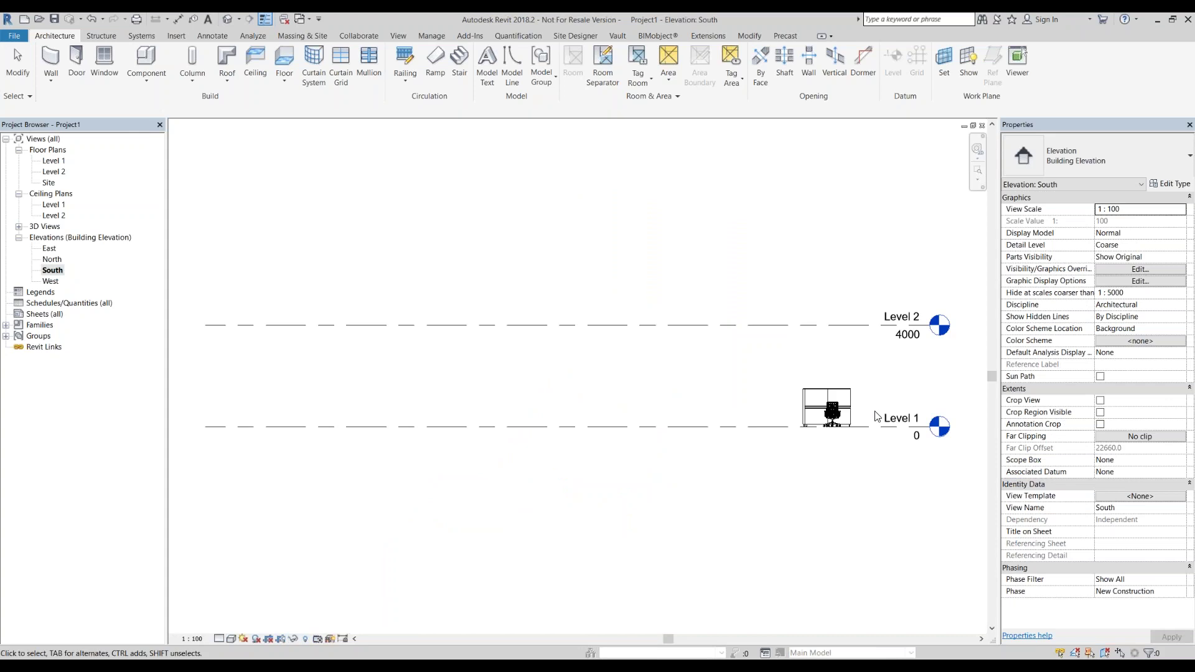
{"action": "scroll", "coordinate": [883, 411], "scroll_direction": "up", "scroll_amount": 2}
{"action": "scroll", "coordinate": [875, 419], "scroll_direction": "up", "scroll_amount": 3}
{"action": "middle_click_drag", "start_coordinate": [861, 414], "coordinate": [638, 414]}
- Measure the partition height in the South elevation
{"action": "left_click", "coordinate": [156, 22]}
{"action": "left_click", "coordinate": [503, 479]}
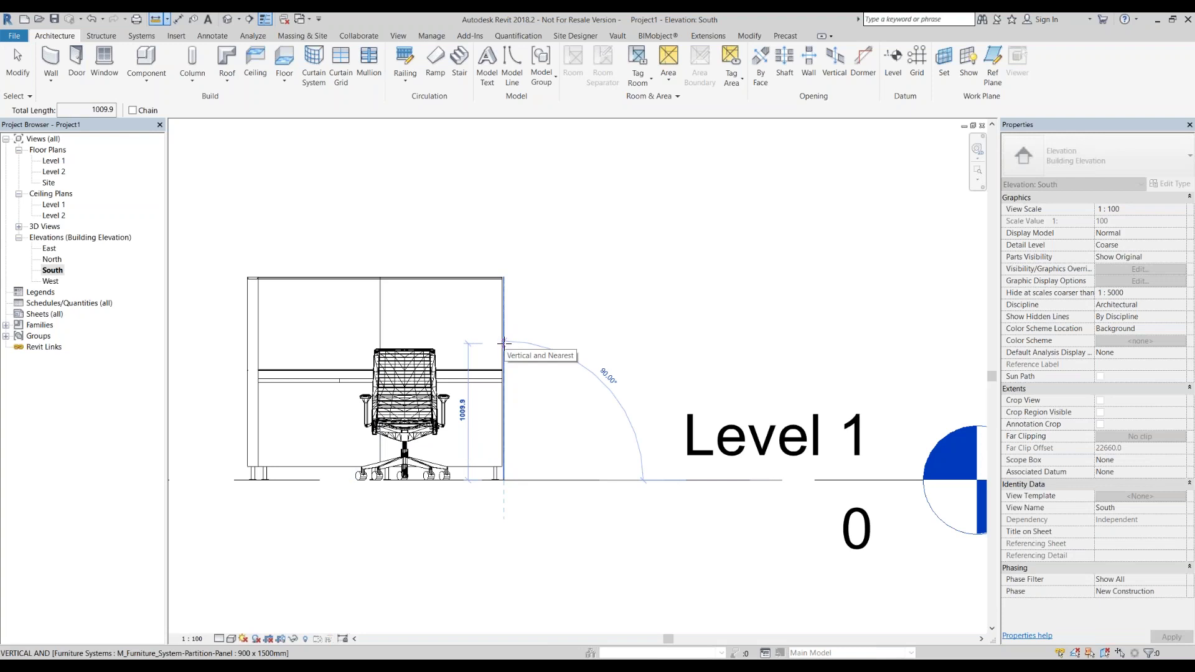
{"action": "left_click", "coordinate": [502, 325]}
{"action": "key", "text": "Escape"}
{"action": "key", "text": "Escape"}
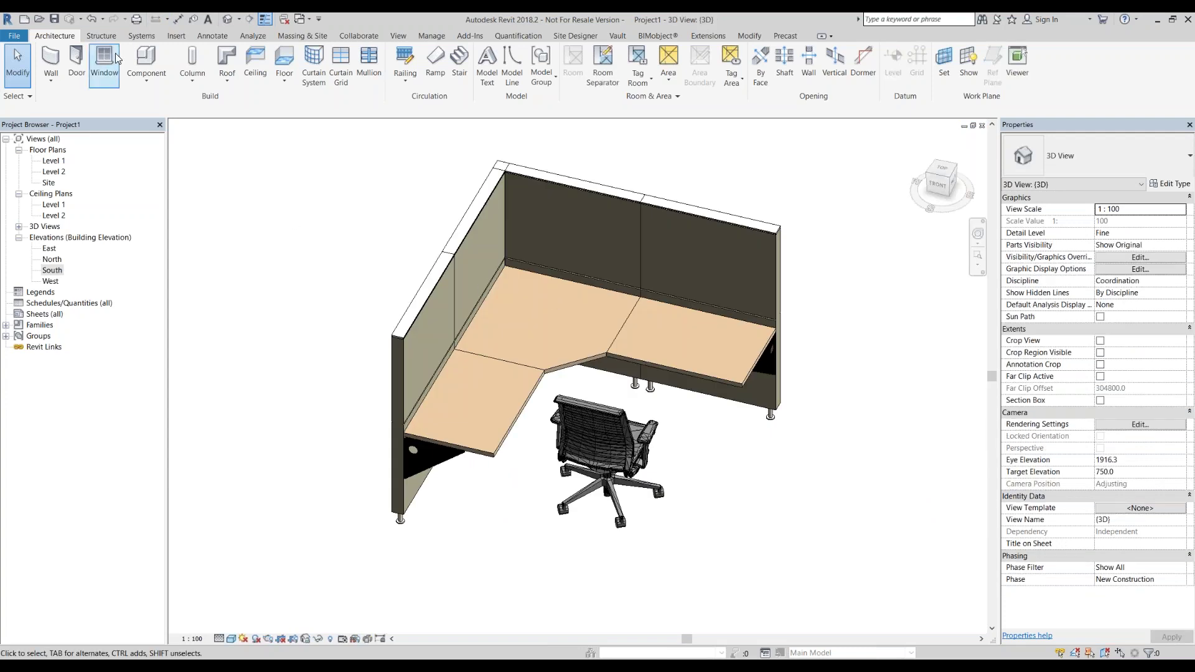
- Start a new Component without loading any family and show the component type list
{"action": "left_click", "coordinate": [146, 60]}
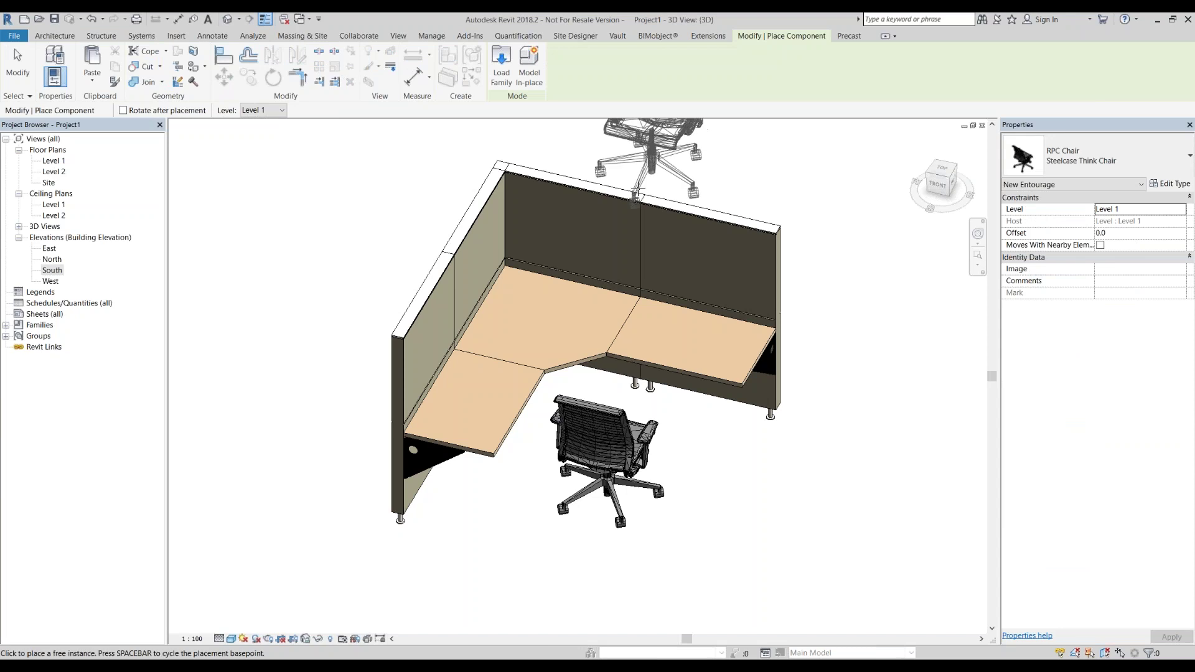
{"action": "left_click", "coordinate": [501, 65]}
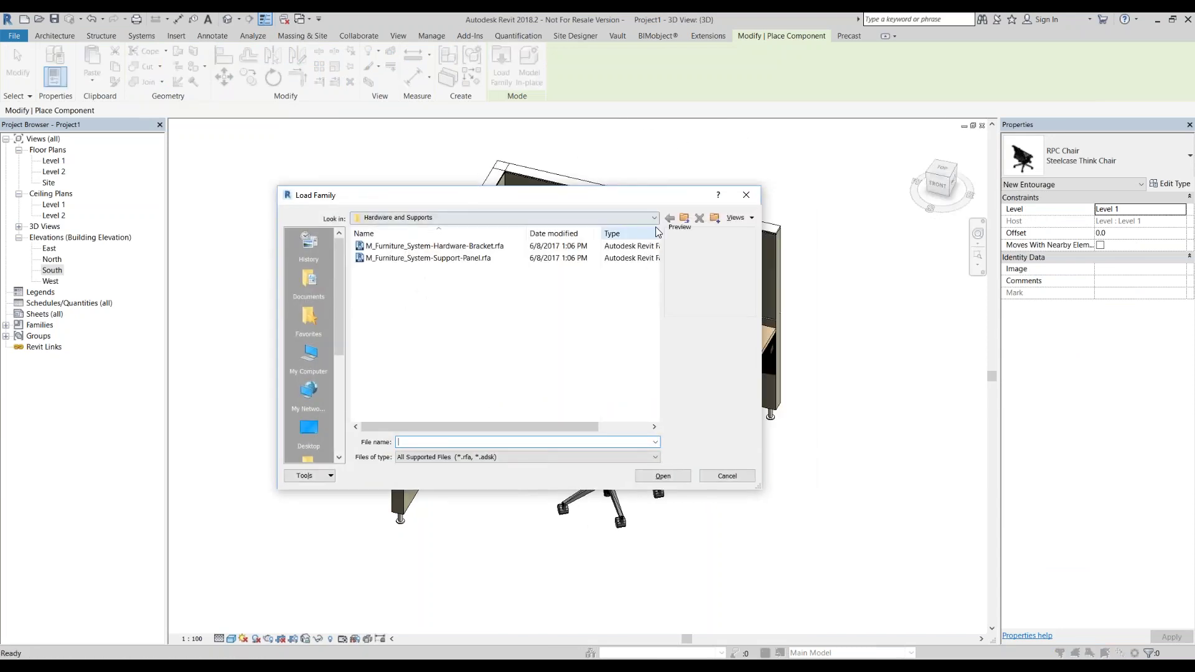
{"action": "left_click", "coordinate": [726, 476]}
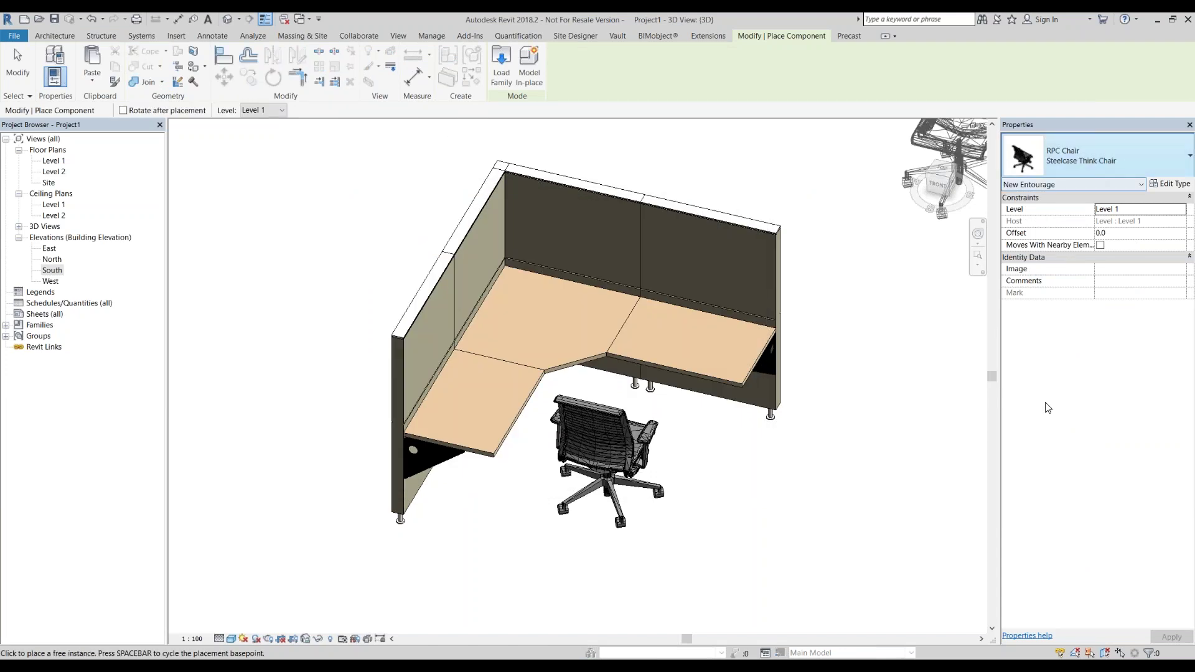
{"action": "left_click", "coordinate": [1096, 157]}
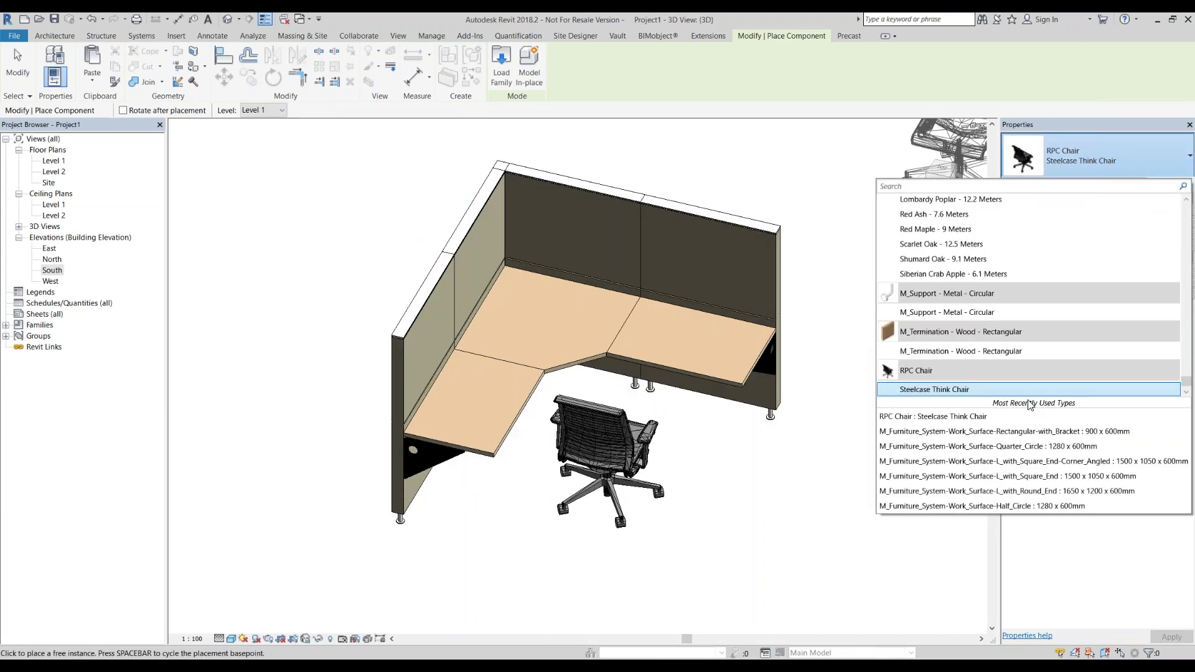
- Pick M_Furniture_System-Storage-Cabinet-Overhead-Split 750 x 400 x 400mm from the type list
{"action": "scroll", "coordinate": [1053, 355], "scroll_direction": "up", "scroll_amount": 5}
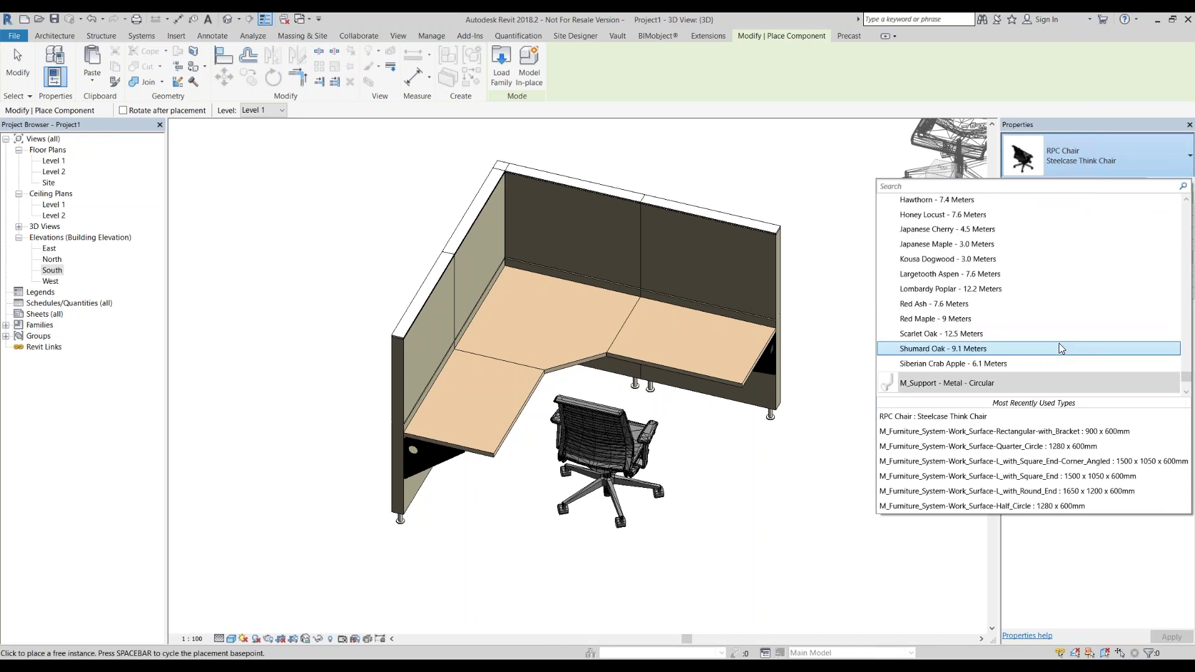
{"action": "scroll", "coordinate": [1027, 349], "scroll_direction": "up", "scroll_amount": 5}
{"action": "scroll", "coordinate": [1170, 292], "scroll_direction": "up", "scroll_amount": 5}
{"action": "scroll", "coordinate": [1189, 283], "scroll_direction": "up", "scroll_amount": 3}
{"action": "scroll", "coordinate": [1189, 274], "scroll_direction": "up", "scroll_amount": 2}
{"action": "scroll", "coordinate": [1190, 265], "scroll_direction": "up", "scroll_amount": 3}
{"action": "scroll", "coordinate": [1191, 252], "scroll_direction": "up", "scroll_amount": 2}
{"action": "left_click_drag", "start_coordinate": [1191, 252], "coordinate": [1187, 280]}
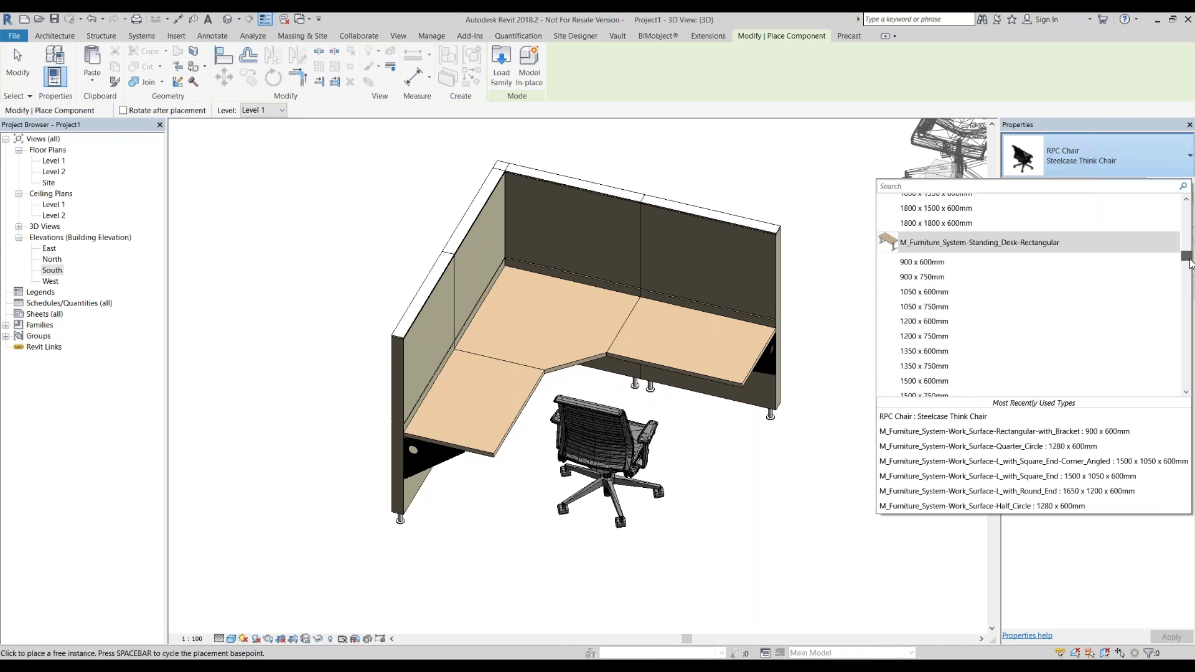
{"action": "scroll", "coordinate": [1065, 307], "scroll_direction": "down", "scroll_amount": 1}
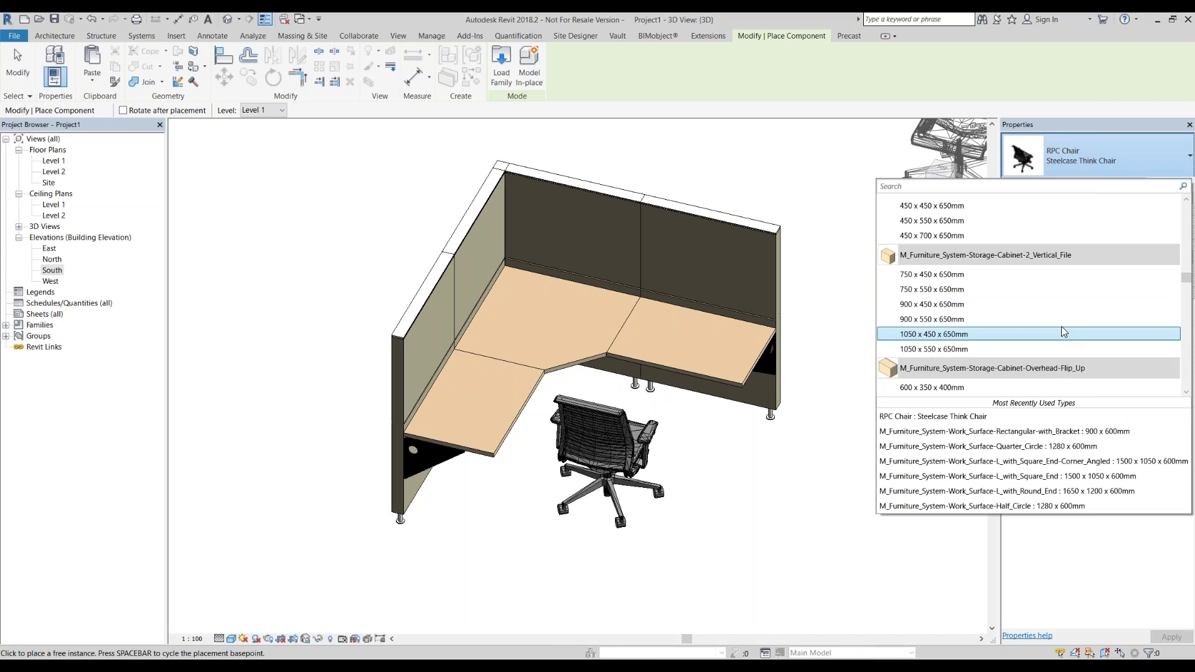
{"action": "scroll", "coordinate": [1062, 325], "scroll_direction": "down", "scroll_amount": 1}
{"action": "scroll", "coordinate": [1060, 323], "scroll_direction": "down", "scroll_amount": 1}
{"action": "scroll", "coordinate": [1059, 324], "scroll_direction": "down", "scroll_amount": 1}
{"action": "scroll", "coordinate": [1059, 327], "scroll_direction": "down", "scroll_amount": 1}
{"action": "scroll", "coordinate": [1062, 328], "scroll_direction": "down", "scroll_amount": 1}
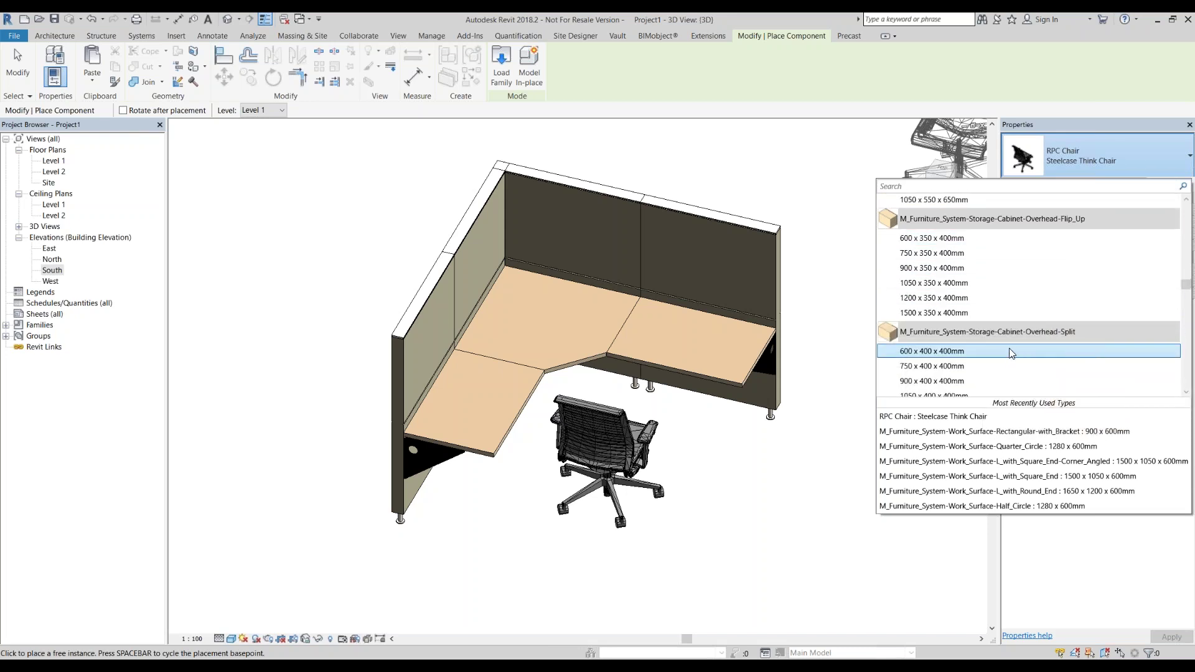
{"action": "scroll", "coordinate": [1009, 347], "scroll_direction": "down", "scroll_amount": 1}
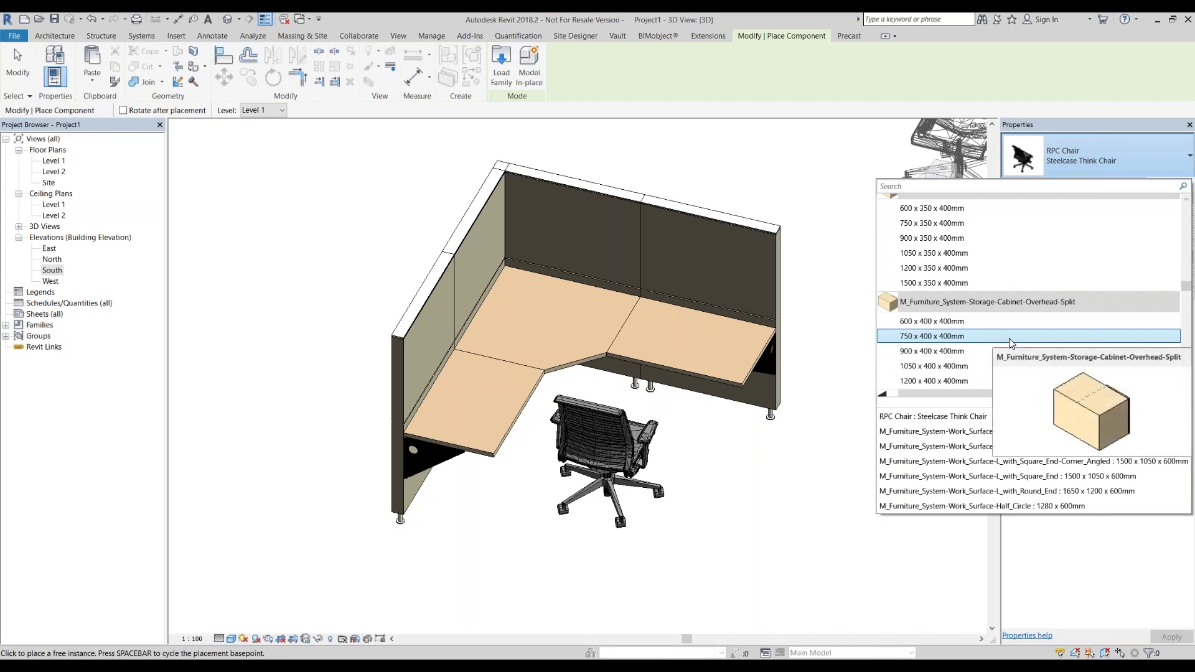
{"action": "left_click", "coordinate": [1009, 337]}
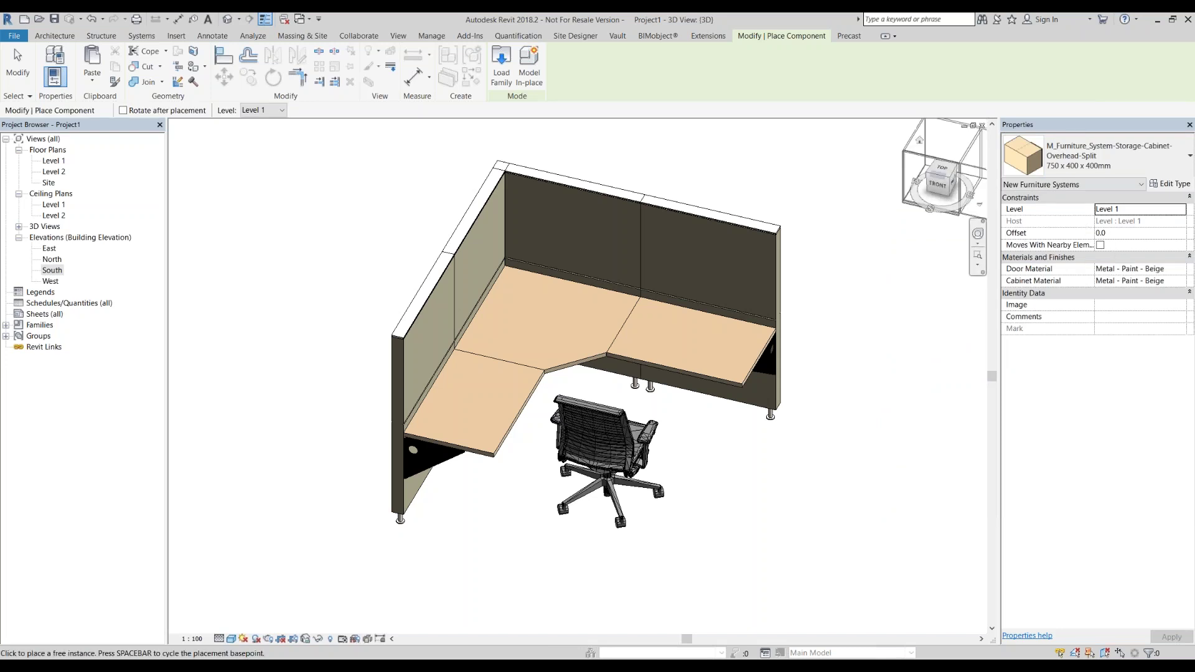
- Enable Moves With Nearby Elements and set the cabinet Offset to 1000
{"action": "left_click", "coordinate": [1101, 245]}
{"action": "key", "text": "shift+Tab"}
{"action": "type", "text": "1000"}
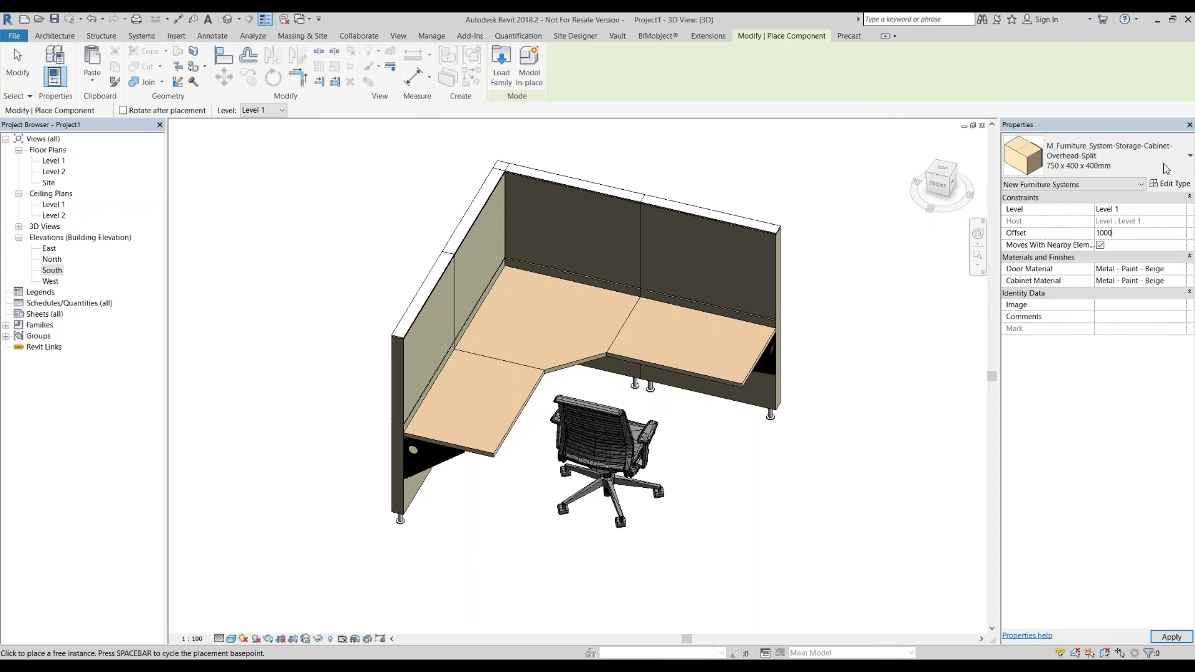
{"action": "left_click", "coordinate": [1189, 21]}
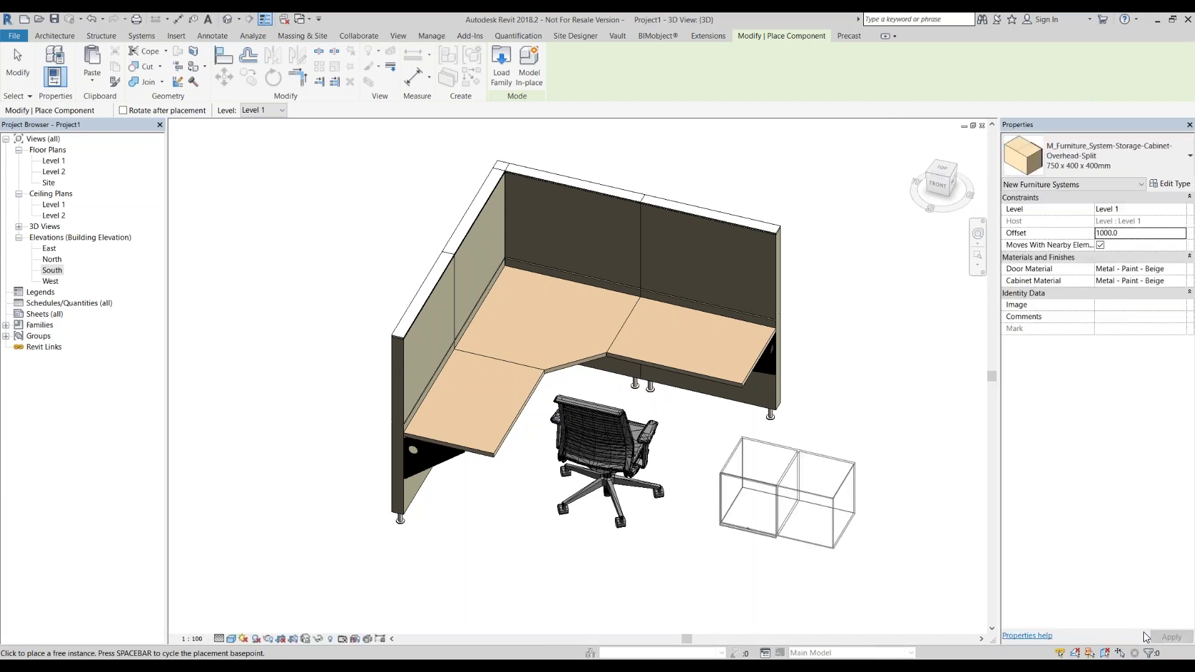
- Place the overhead cabinet against the back panel from the TOP view
{"action": "left_click", "coordinate": [941, 170]}
{"action": "scroll", "coordinate": [653, 429], "scroll_direction": "up", "scroll_amount": 2}
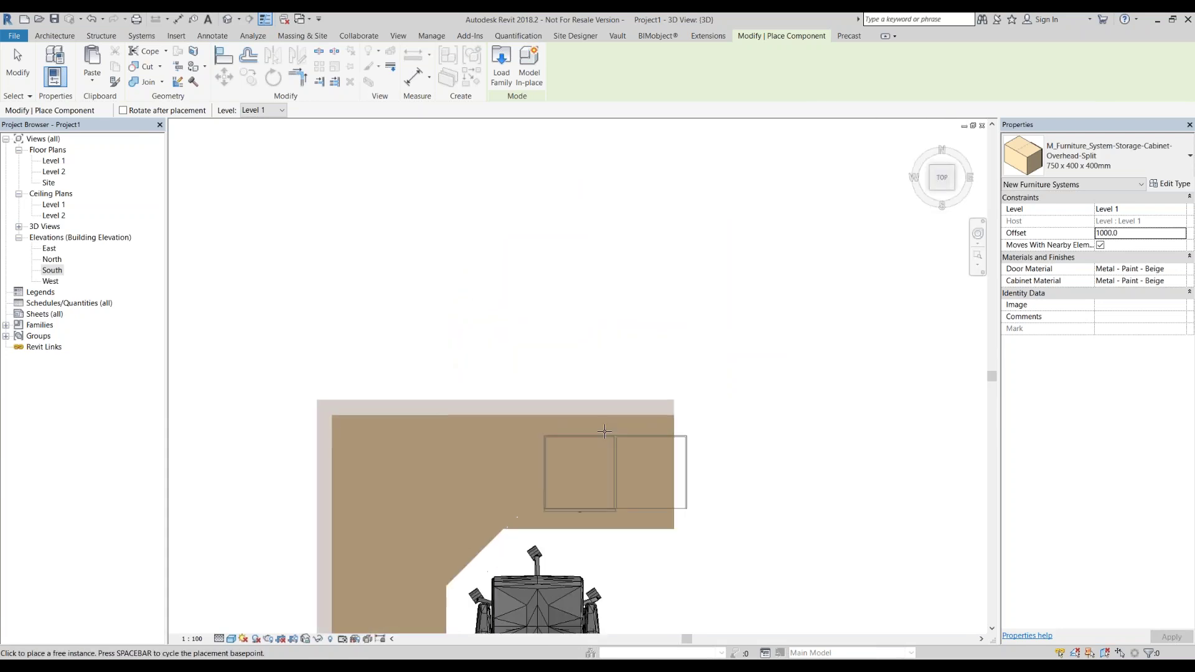
{"action": "scroll", "coordinate": [650, 448], "scroll_direction": "up", "scroll_amount": 2}
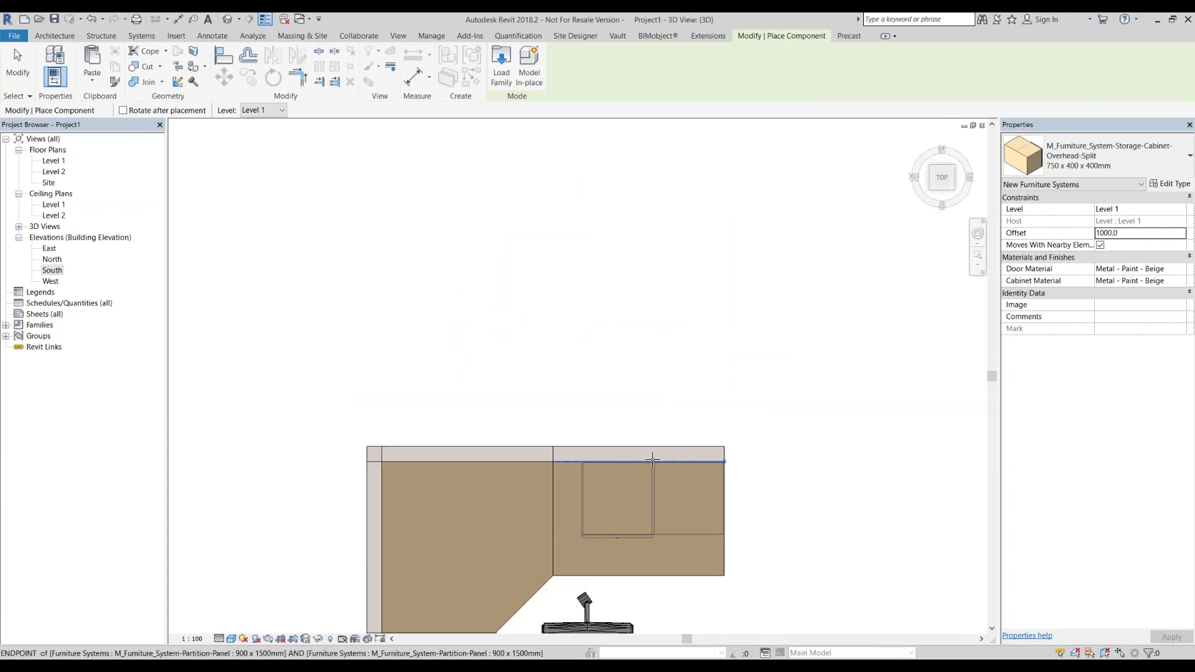
{"action": "left_click", "coordinate": [652, 459]}
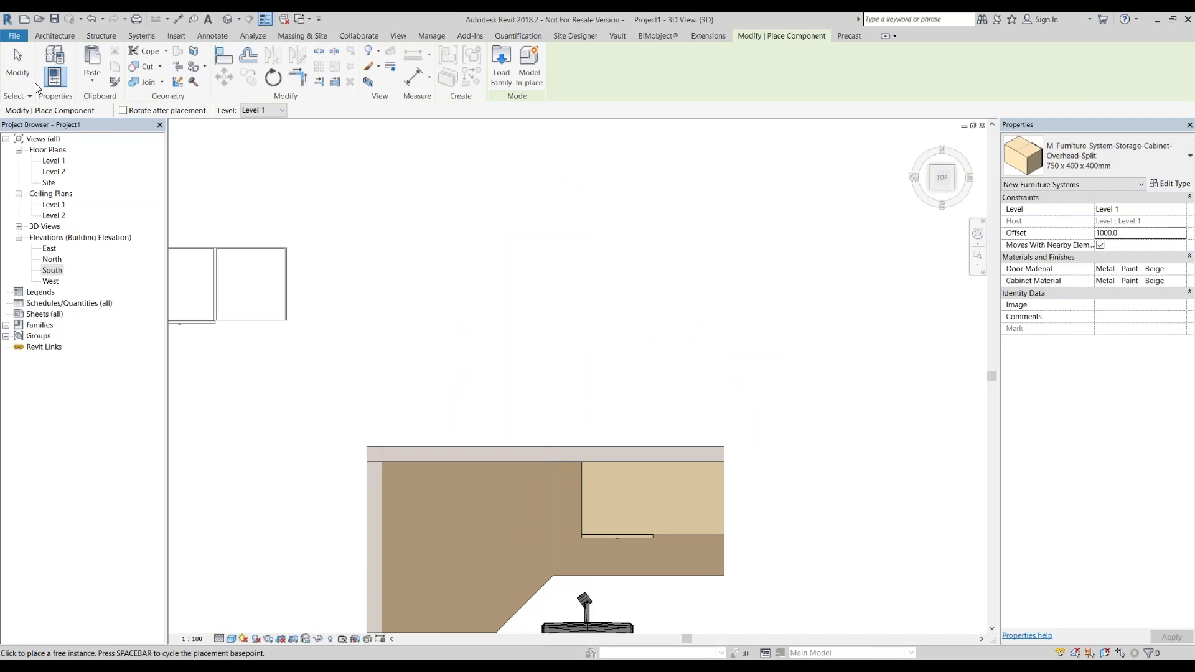
{"action": "left_click", "coordinate": [25, 69]}
- Select the overhead cabinet and change its Offset to 1100 in Properties
{"action": "mouse_move", "coordinate": [473, 162]}
{"action": "middle_mouse_down", "text": "shift"}
{"action": "mouse_move", "coordinate": [513, 151]}
{"action": "mouse_move", "coordinate": [660, 328]}
{"action": "middle_mouse_up", "text": "shift"}
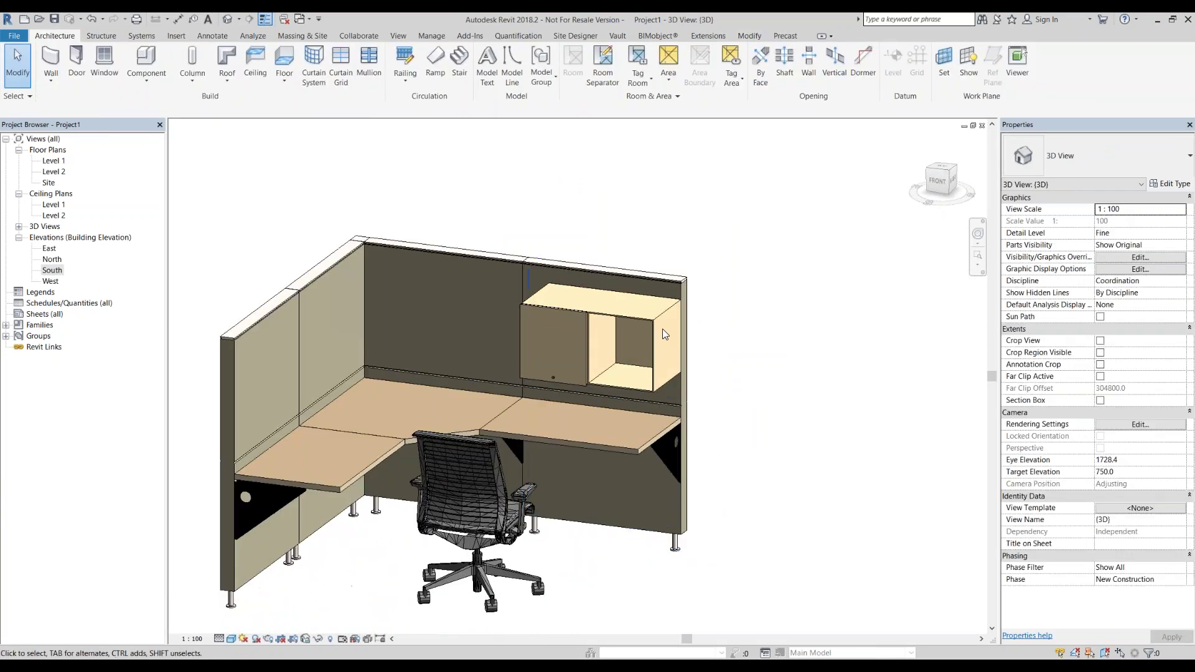
{"action": "left_click", "coordinate": [655, 328]}
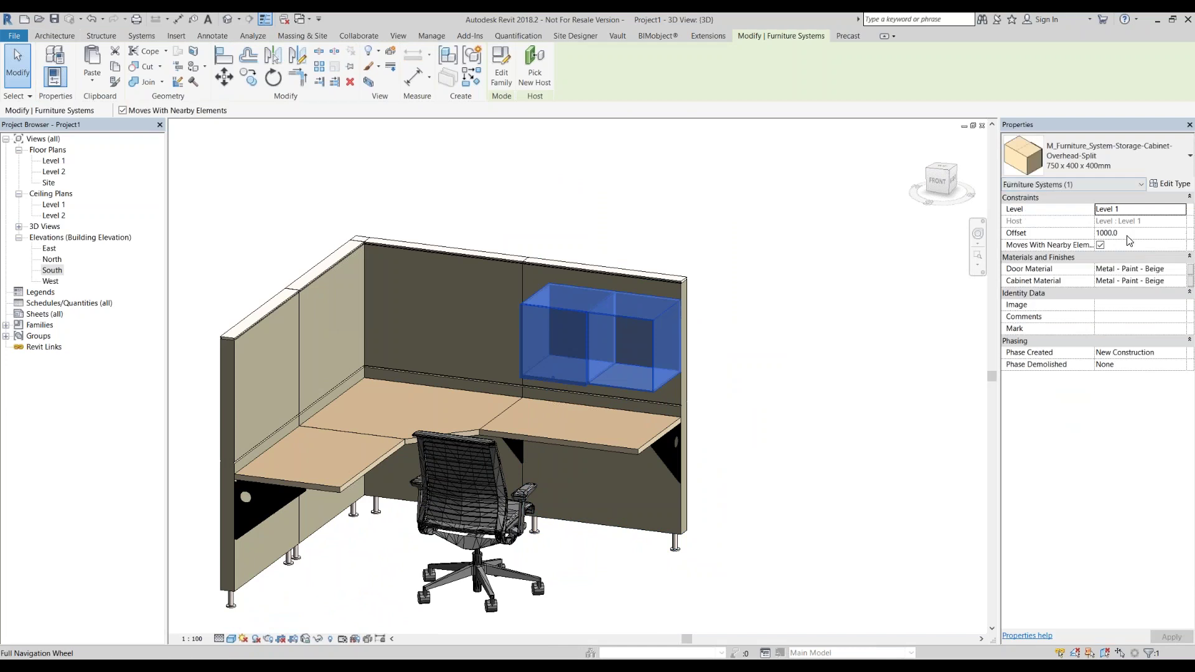
{"action": "left_click", "coordinate": [1126, 234]}
{"action": "type", "text": "1100"}
{"action": "key", "text": "Return"}
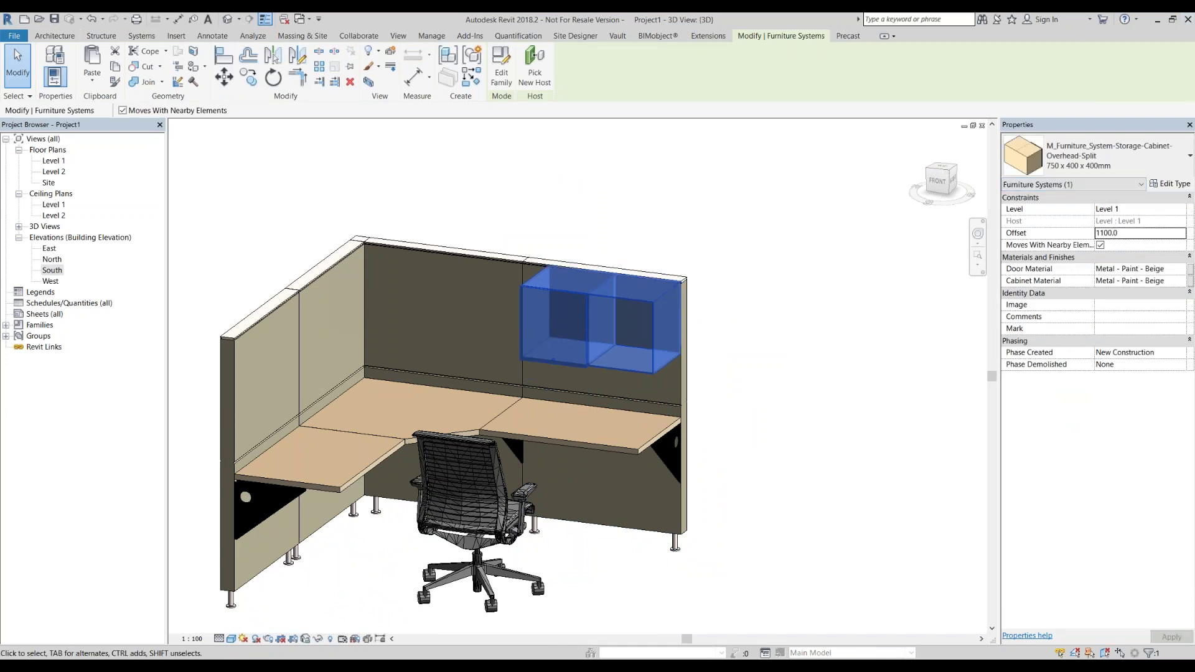
{"action": "left_click", "coordinate": [791, 393]}
{"action": "mouse_move", "coordinate": [667, 355]}
{"action": "middle_mouse_down", "text": "shift"}
{"action": "mouse_move", "coordinate": [720, 346]}
{"action": "mouse_move", "coordinate": [672, 394]}
{"action": "middle_mouse_up", "text": "shift"}
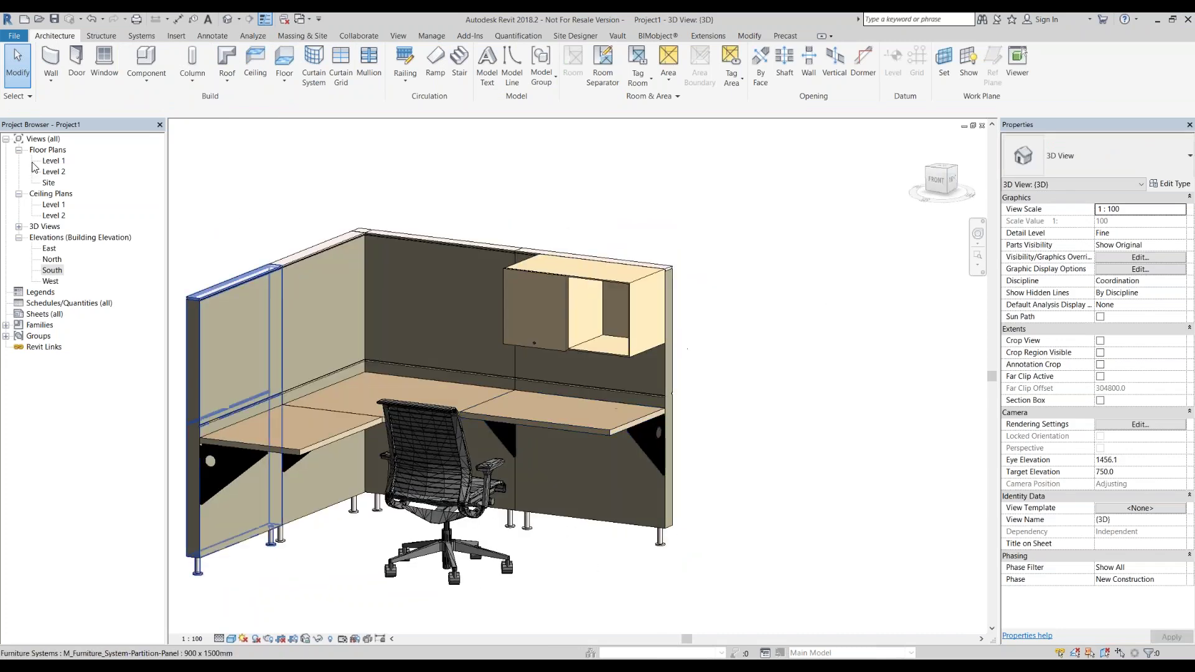
- Start a new component and choose the M_Furniture_System-Storage-Cabinet-2_File 400 x 550 x 650mm type
{"action": "left_click", "coordinate": [146, 62]}
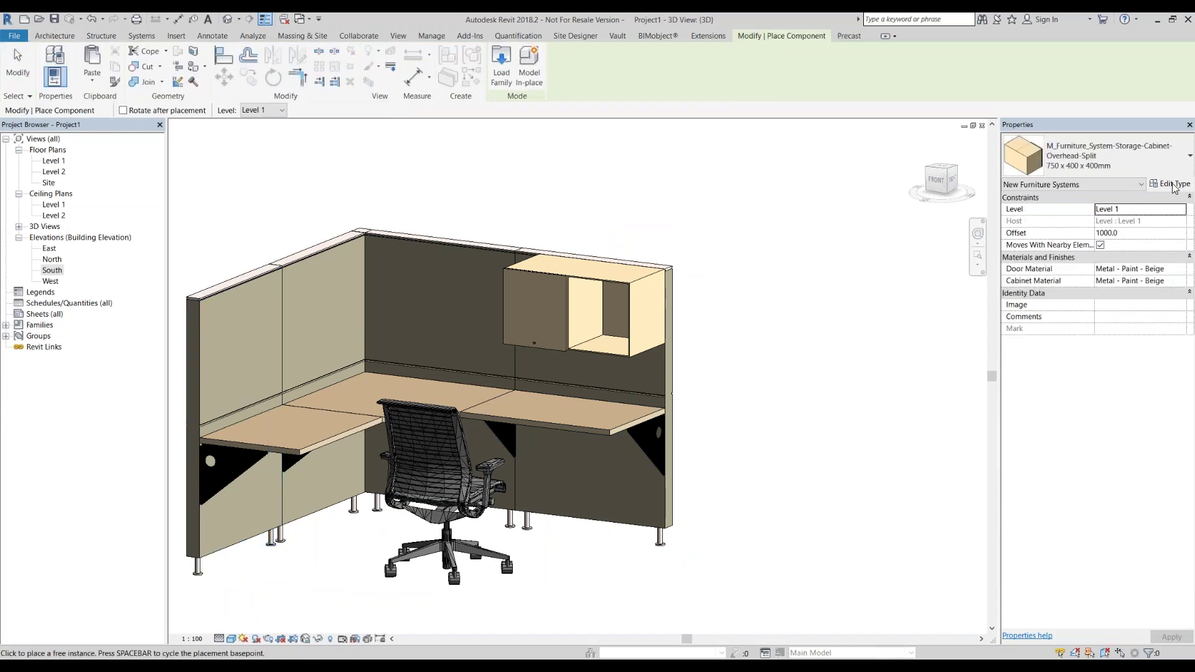
{"action": "left_click", "coordinate": [1120, 167]}
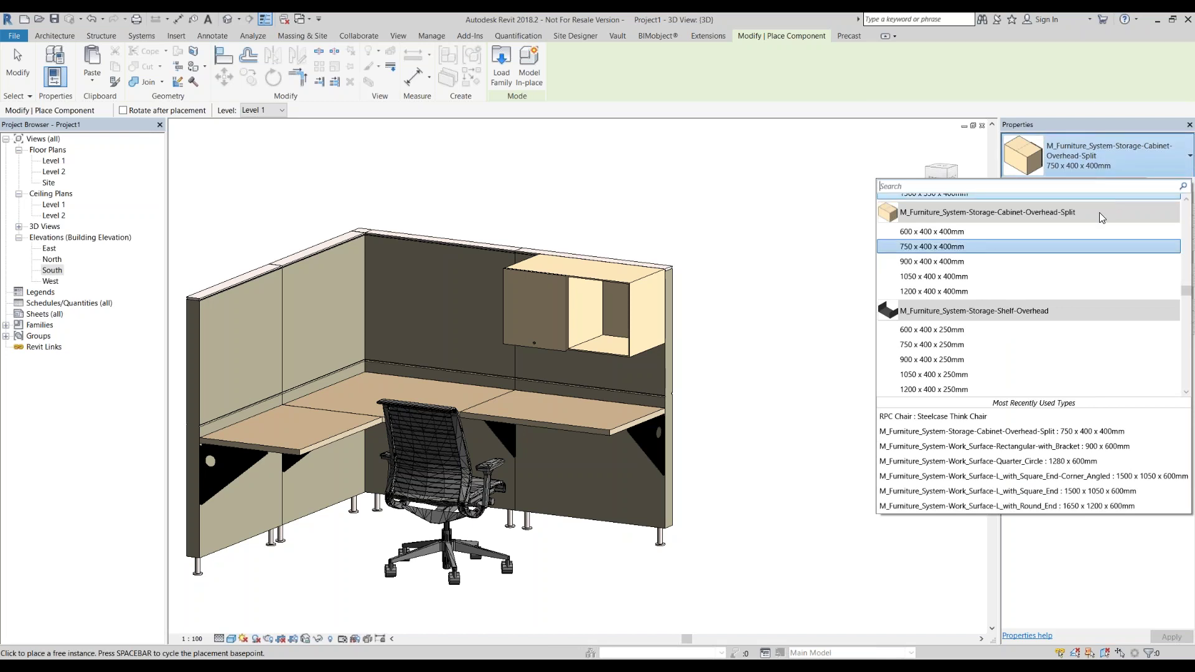
{"action": "scroll", "coordinate": [1064, 293], "scroll_direction": "down", "scroll_amount": 5}
{"action": "scroll", "coordinate": [1064, 296], "scroll_direction": "down", "scroll_amount": 5}
{"action": "scroll", "coordinate": [1066, 302], "scroll_direction": "down", "scroll_amount": 5}
{"action": "scroll", "coordinate": [1066, 302], "scroll_direction": "up", "scroll_amount": 3}
{"action": "scroll", "coordinate": [1065, 298], "scroll_direction": "up", "scroll_amount": 3}
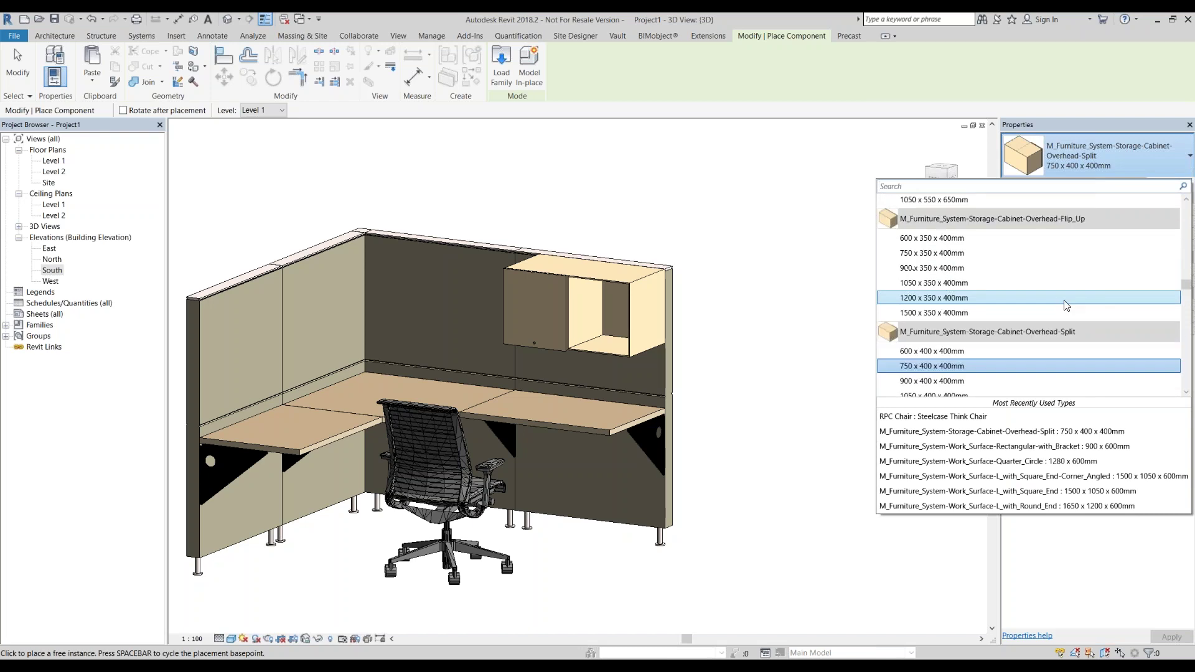
{"action": "scroll", "coordinate": [1059, 304], "scroll_direction": "up", "scroll_amount": 2}
{"action": "scroll", "coordinate": [1030, 343], "scroll_direction": "up", "scroll_amount": 1}
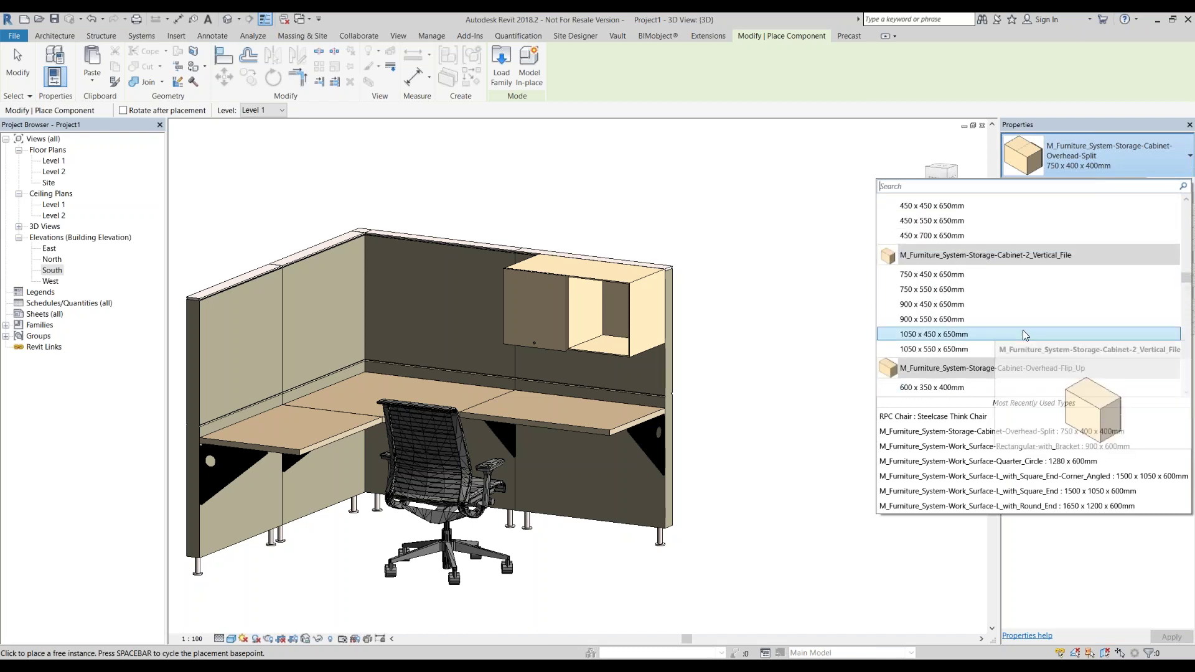
{"action": "scroll", "coordinate": [1025, 327], "scroll_direction": "up", "scroll_amount": 3}
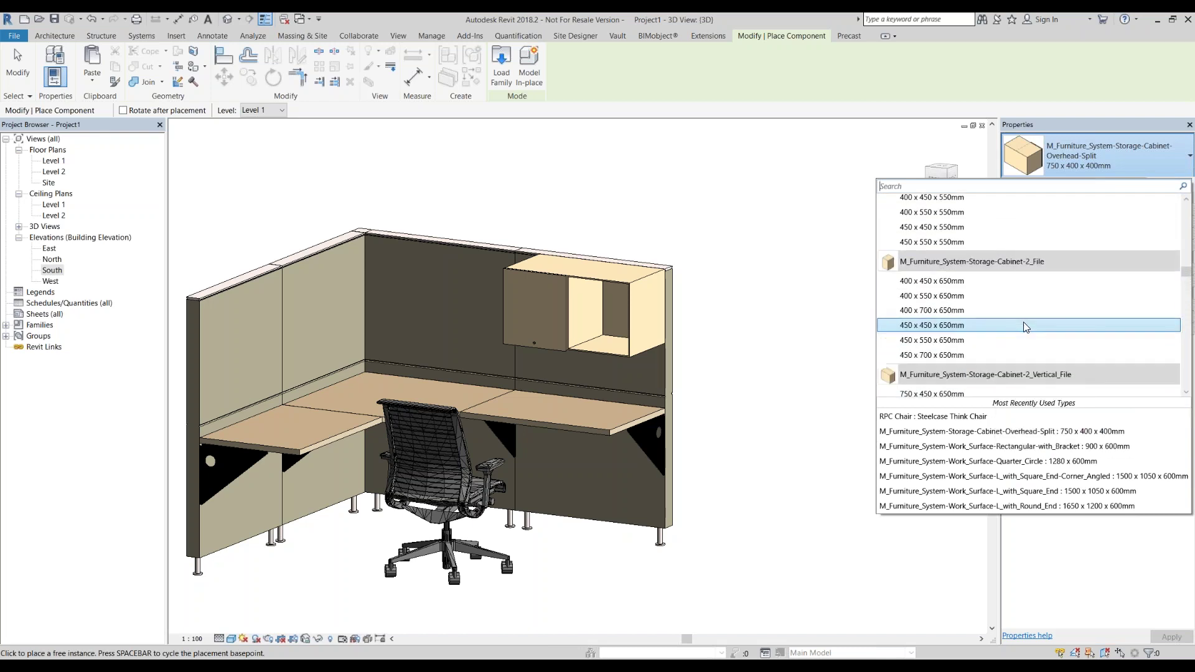
{"action": "left_click", "coordinate": [1003, 296]}
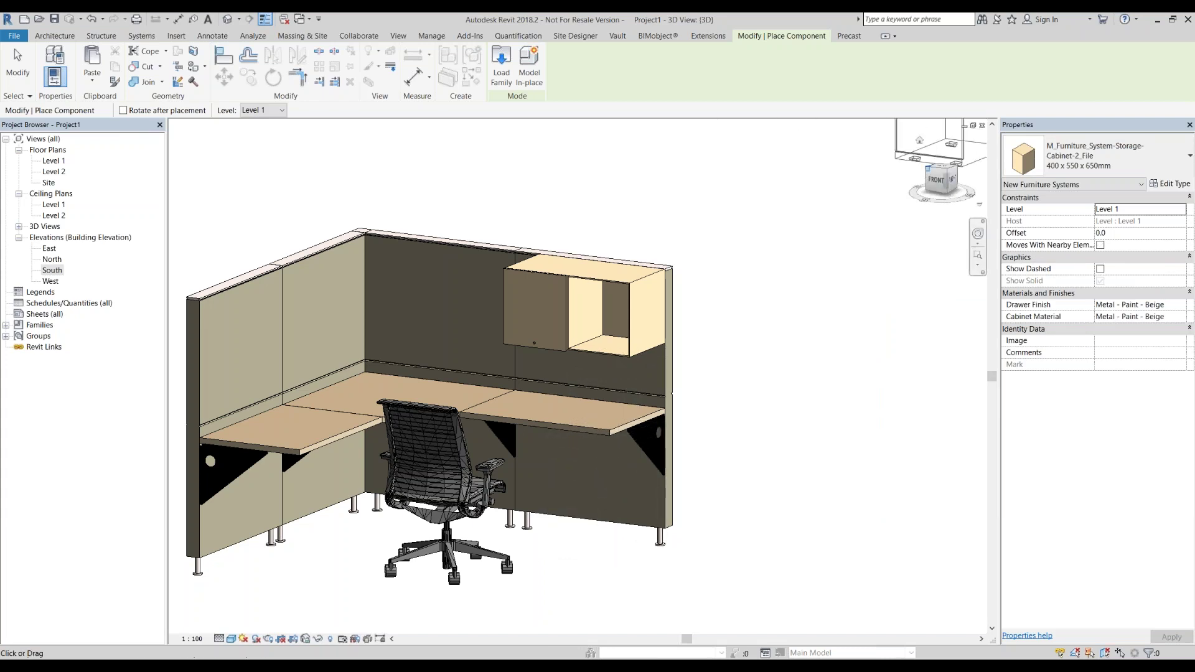
- From a top view, drop the 400 x 550 x 650mm file cabinet under the desk's right end and check it in 3D
{"action": "left_click", "coordinate": [940, 176]}
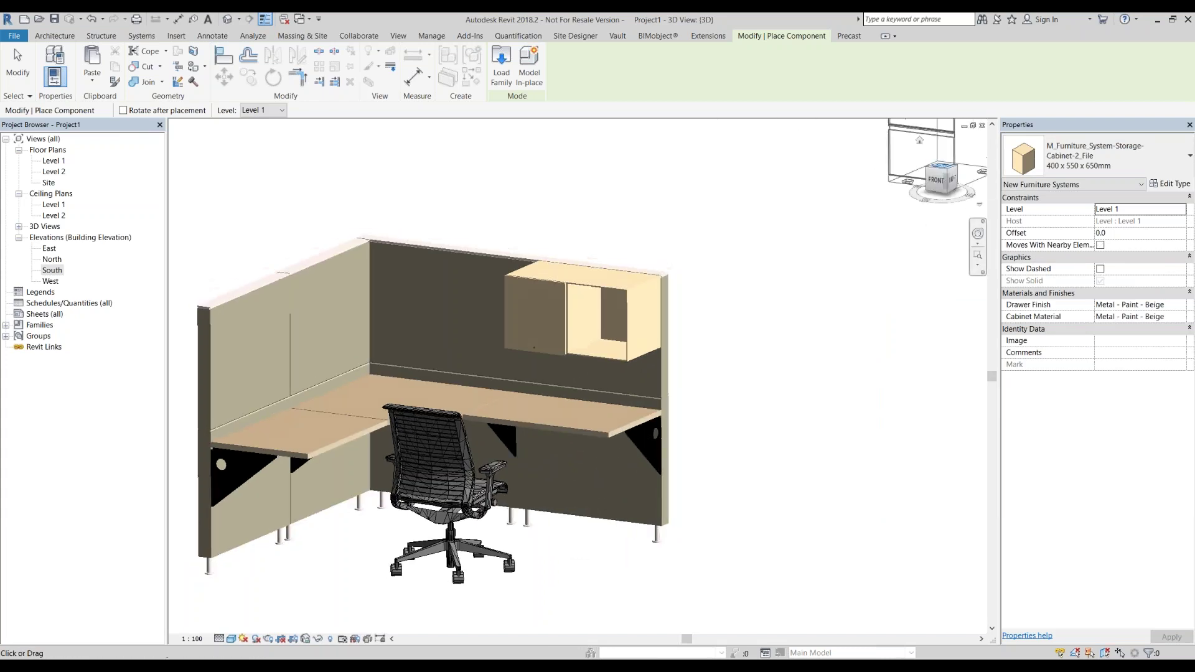
{"action": "scroll", "coordinate": [654, 554], "scroll_direction": "up", "scroll_amount": 3}
{"action": "scroll", "coordinate": [660, 535], "scroll_direction": "up", "scroll_amount": 3}
{"action": "scroll", "coordinate": [654, 473], "scroll_direction": "down", "scroll_amount": 3}
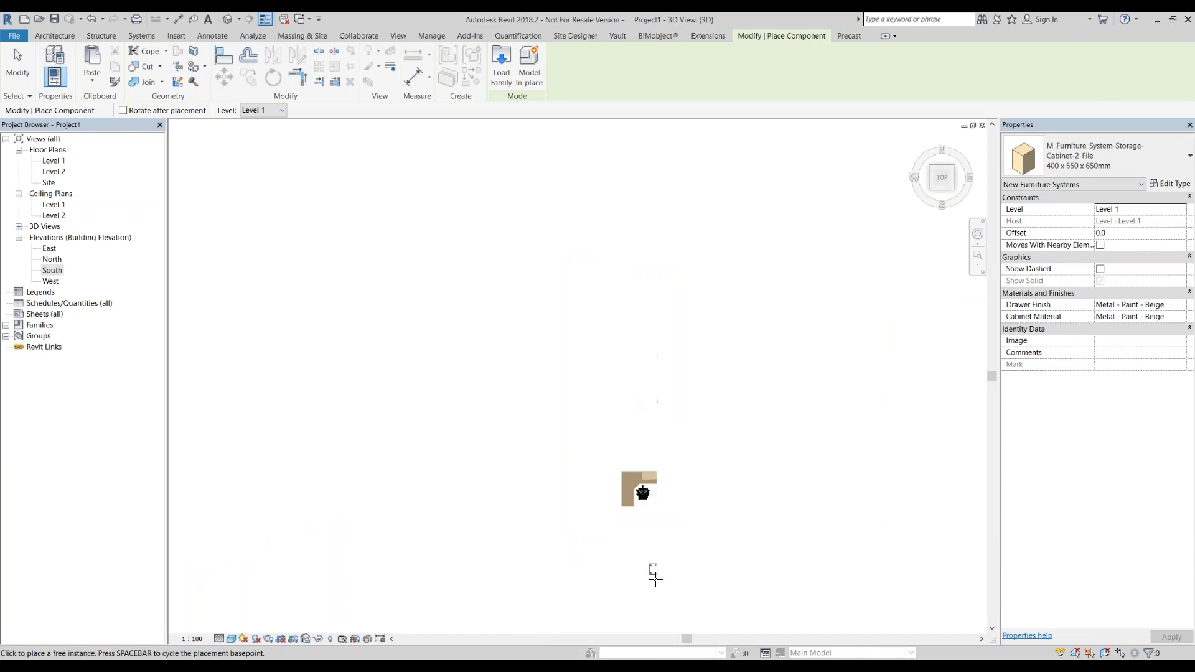
{"action": "scroll", "coordinate": [645, 503], "scroll_direction": "down", "scroll_amount": 2}
{"action": "scroll", "coordinate": [647, 454], "scroll_direction": "up", "scroll_amount": 3}
{"action": "scroll", "coordinate": [659, 405], "scroll_direction": "up", "scroll_amount": 3}
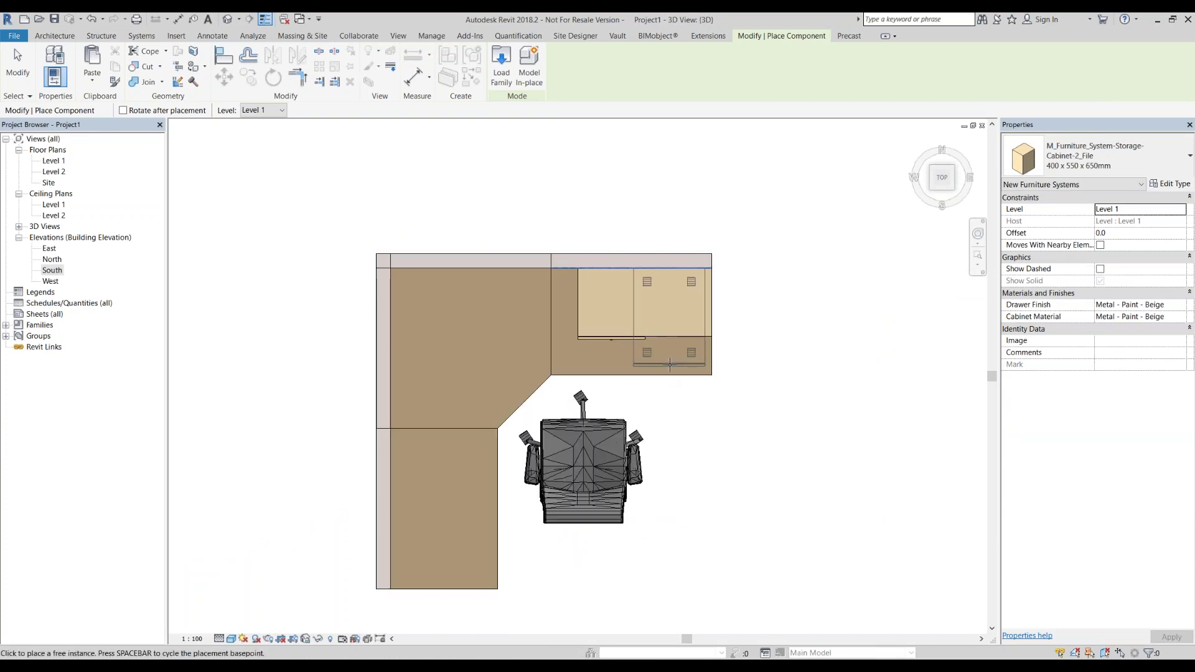
{"action": "left_click", "coordinate": [674, 364]}
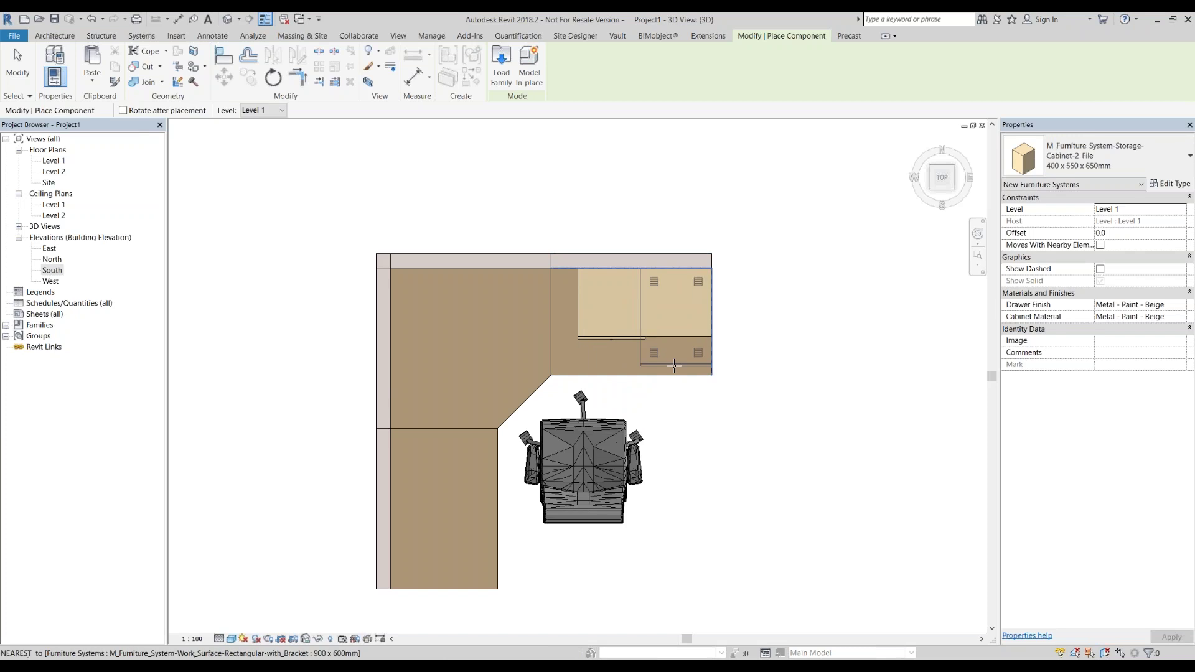
{"action": "left_click", "coordinate": [674, 364]}
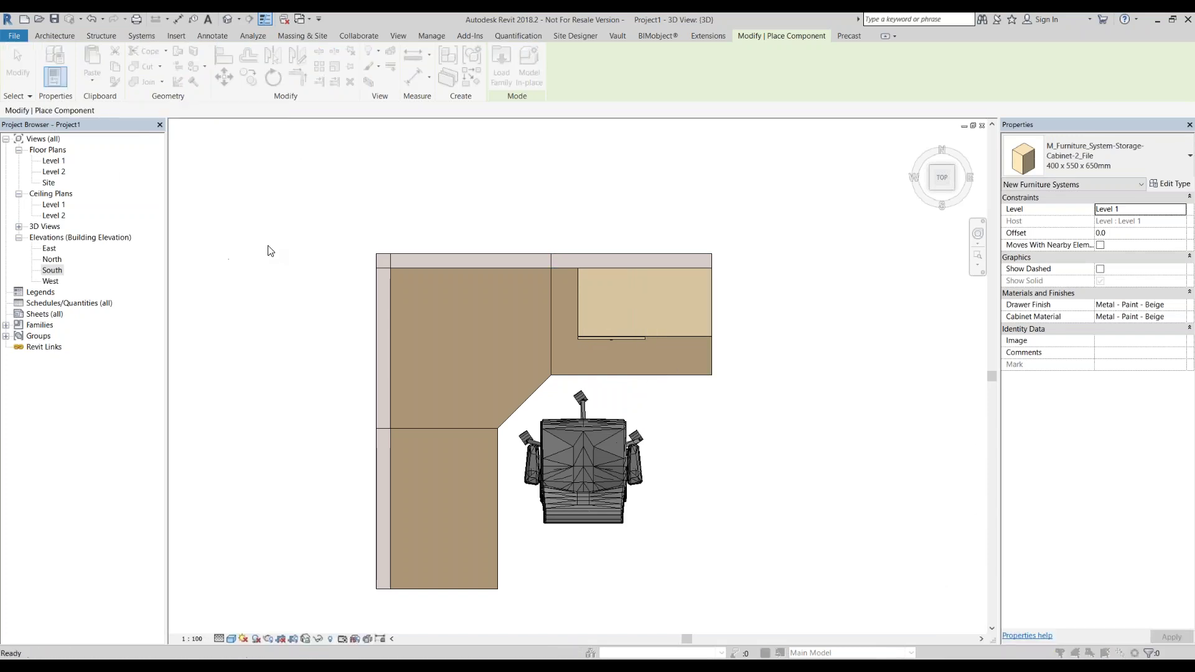
{"action": "left_click", "coordinate": [578, 360]}
{"action": "mouse_move", "coordinate": [702, 427]}
{"action": "middle_mouse_down", "text": "shift"}
{"action": "mouse_move", "coordinate": [670, 248]}
{"action": "mouse_move", "coordinate": [629, 280]}
{"action": "middle_mouse_up", "text": "shift"}
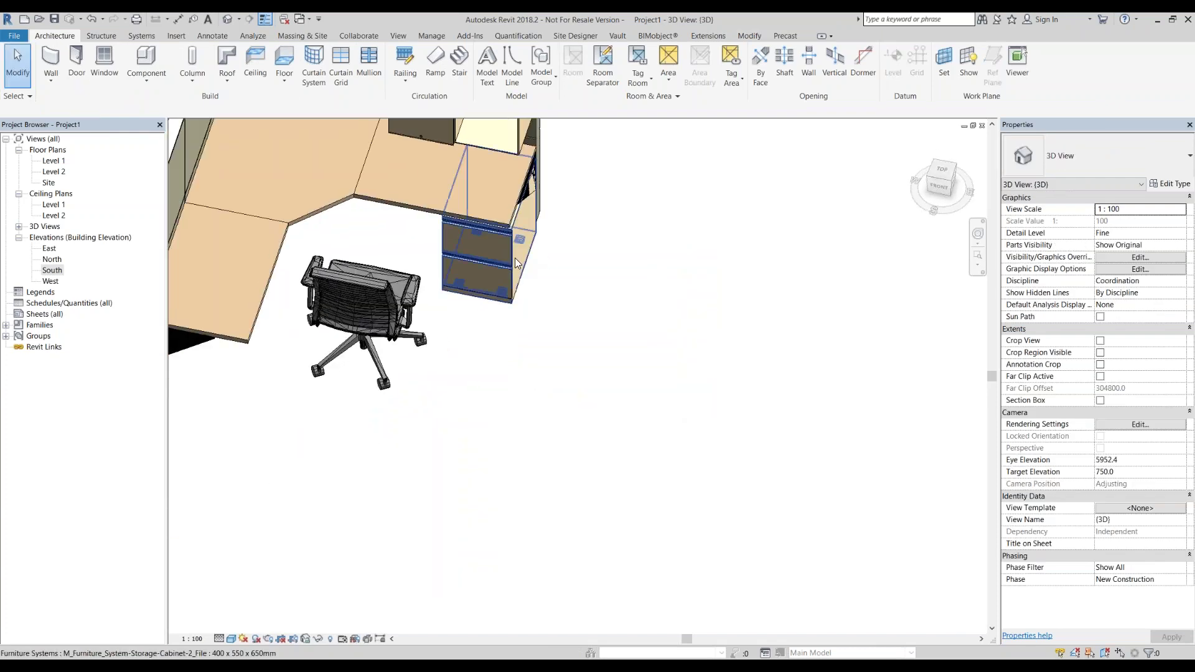
- Move the storage cabinet slightly to the left under the desk
{"action": "left_click", "coordinate": [515, 263]}
{"action": "left_click", "coordinate": [539, 290]}
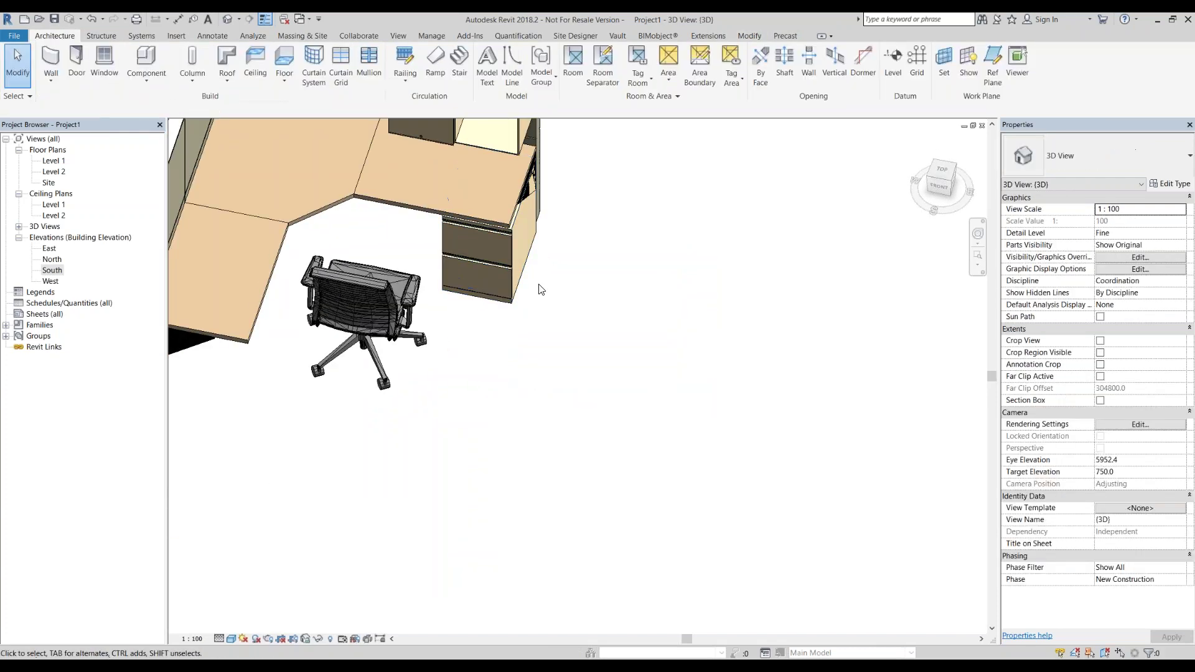
{"action": "scroll", "coordinate": [518, 263], "scroll_direction": "down", "scroll_amount": 3}
{"action": "mouse_move", "coordinate": [660, 303]}
{"action": "middle_mouse_down", "text": "shift"}
{"action": "mouse_move", "coordinate": [595, 326]}
{"action": "mouse_move", "coordinate": [568, 217]}
{"action": "middle_mouse_up", "text": "shift"}
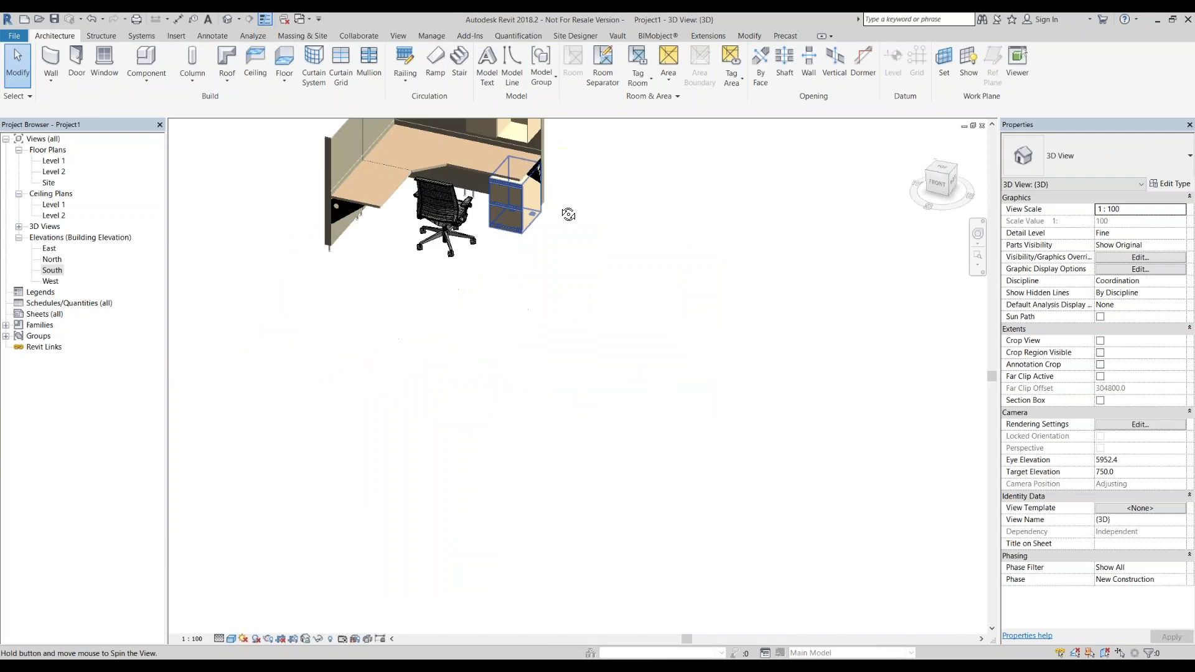
{"action": "middle_click_drag", "start_coordinate": [548, 305], "coordinate": [643, 480]}
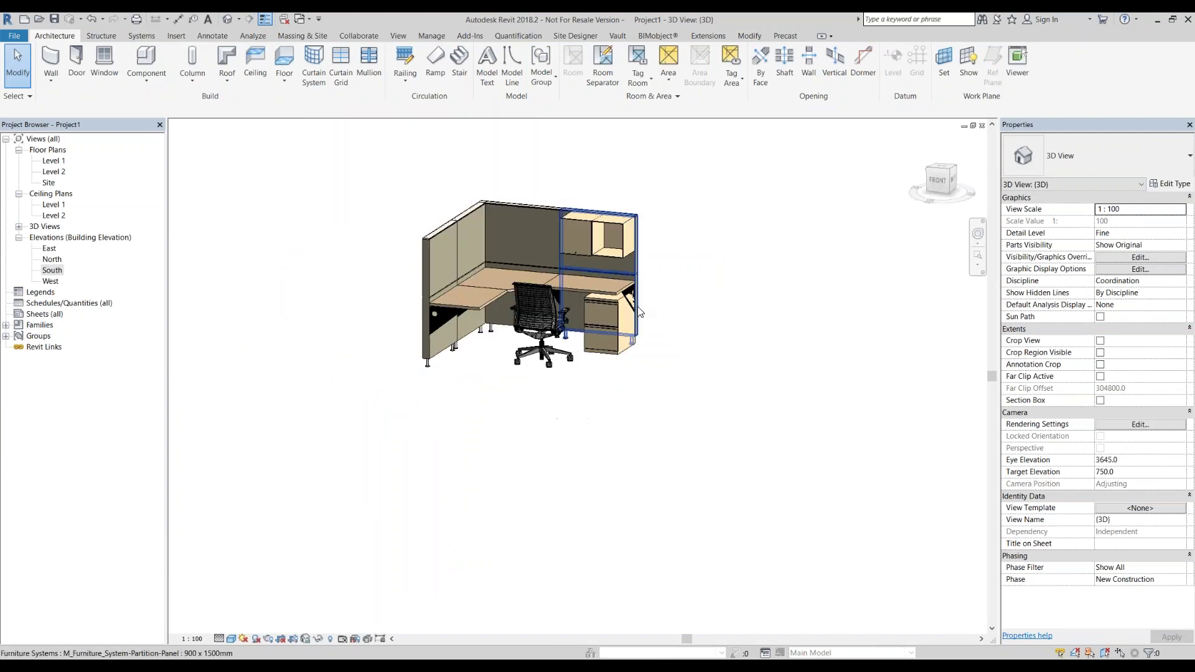
{"action": "scroll", "coordinate": [642, 480], "scroll_direction": "up", "scroll_amount": 3}
{"action": "left_click", "coordinate": [572, 336]}
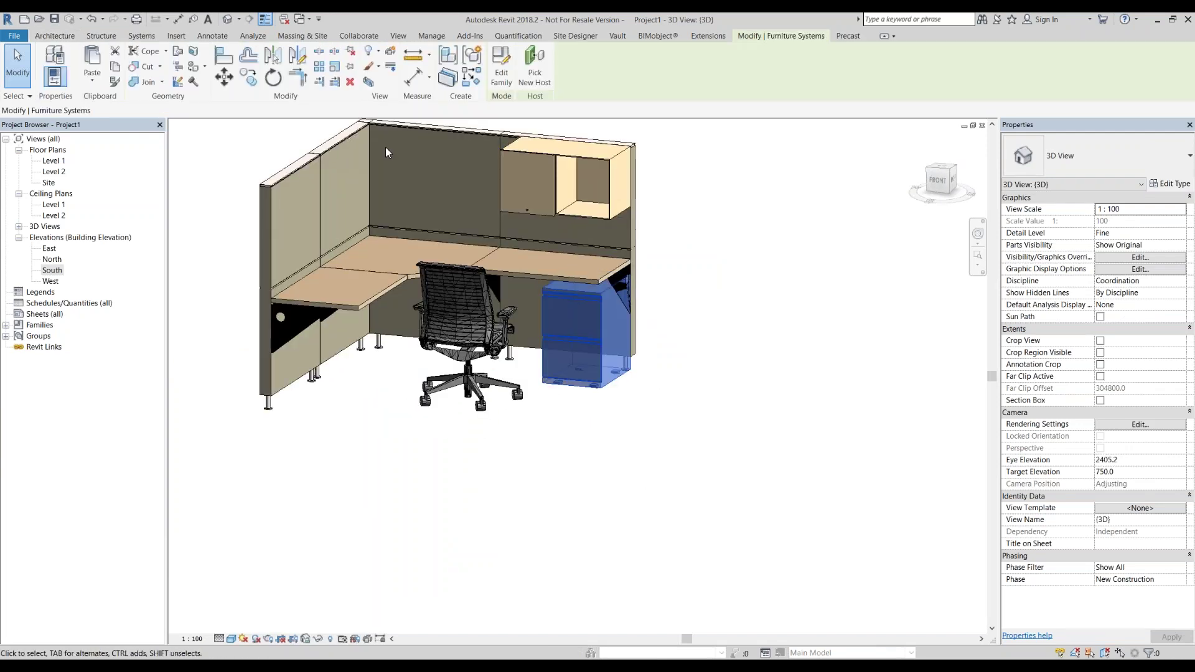
{"action": "left_click", "coordinate": [222, 77]}
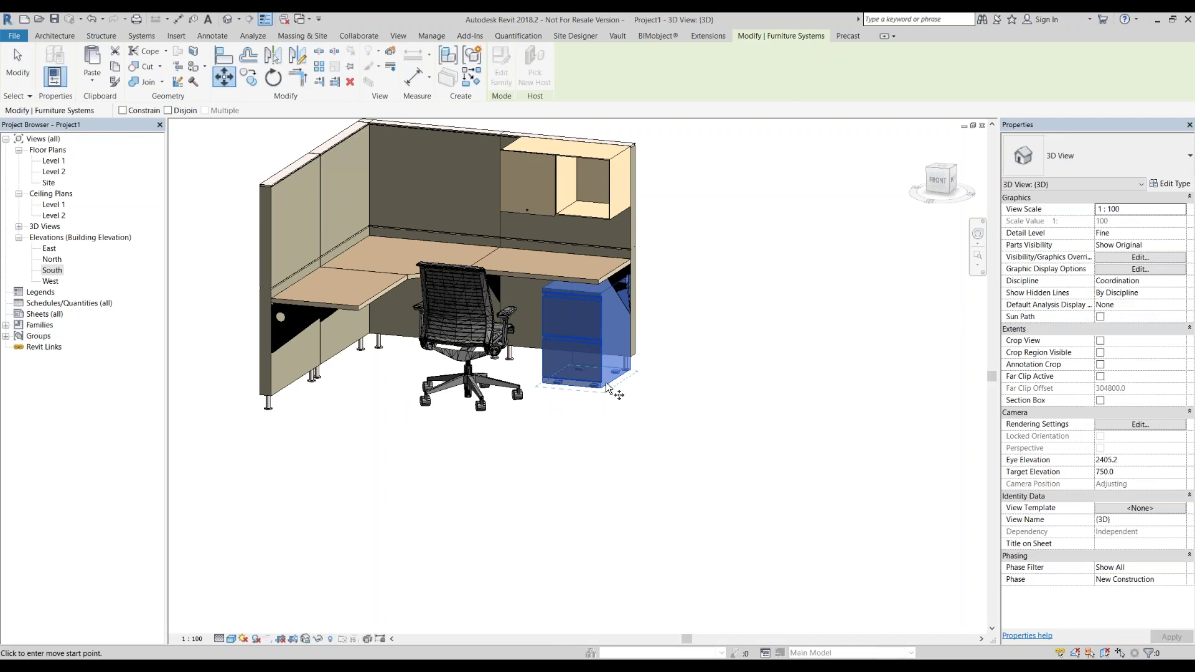
{"action": "scroll", "coordinate": [601, 401], "scroll_direction": "up", "scroll_amount": 2}
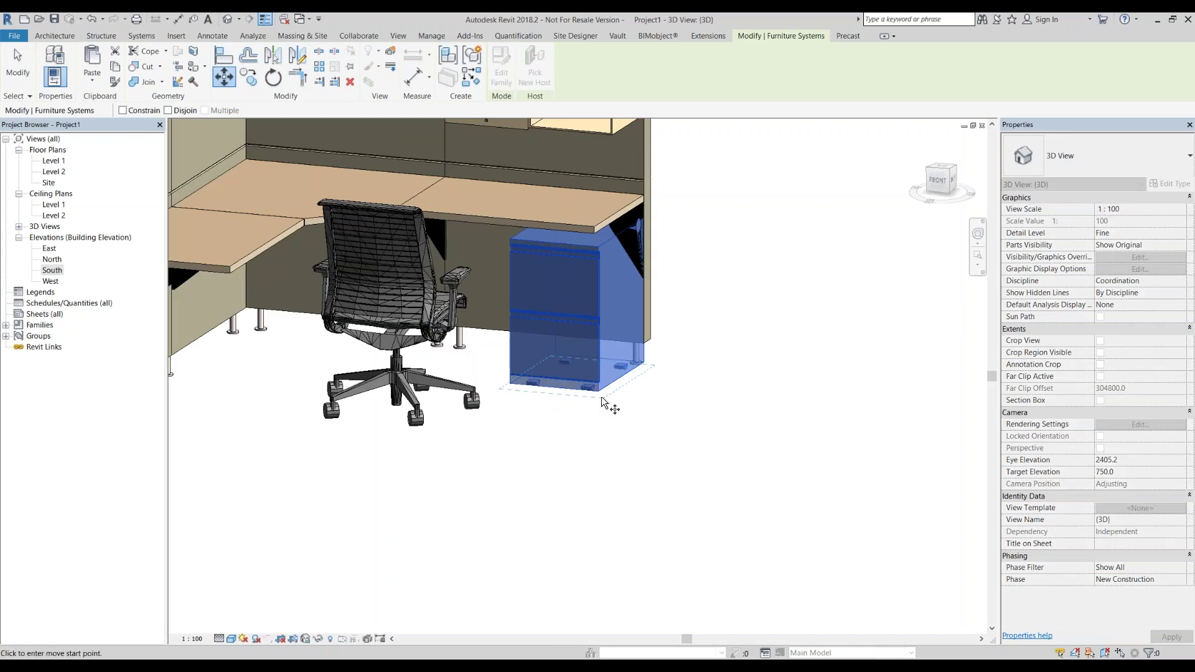
{"action": "left_click", "coordinate": [601, 399]}
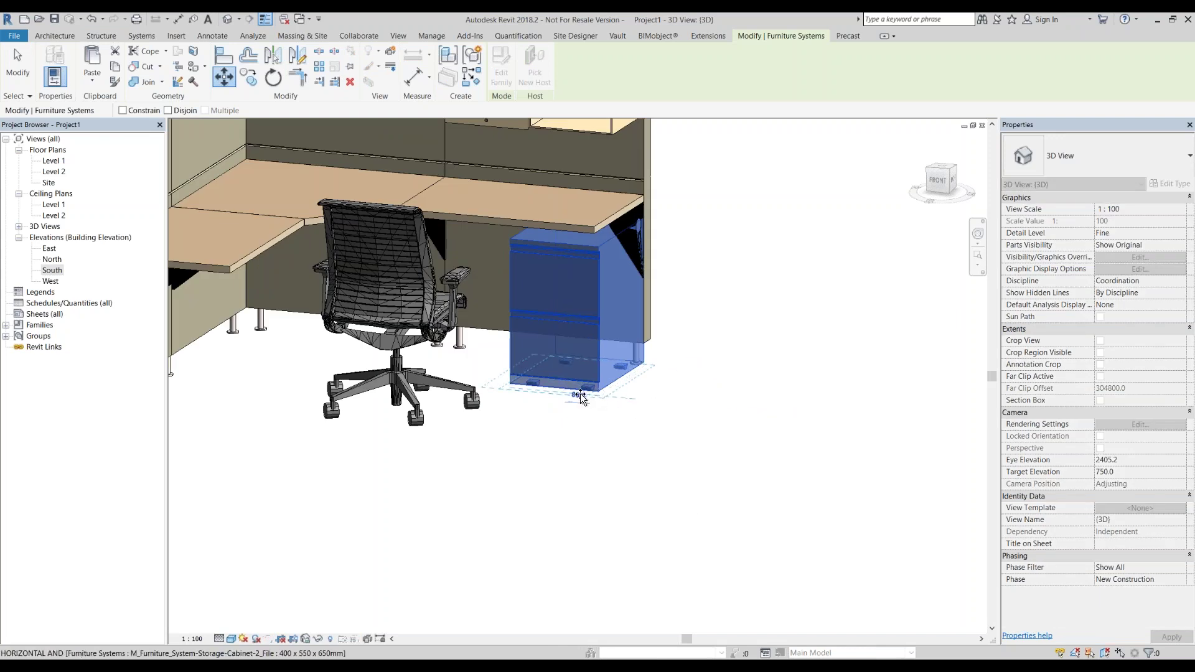
{"action": "left_click", "coordinate": [584, 397]}
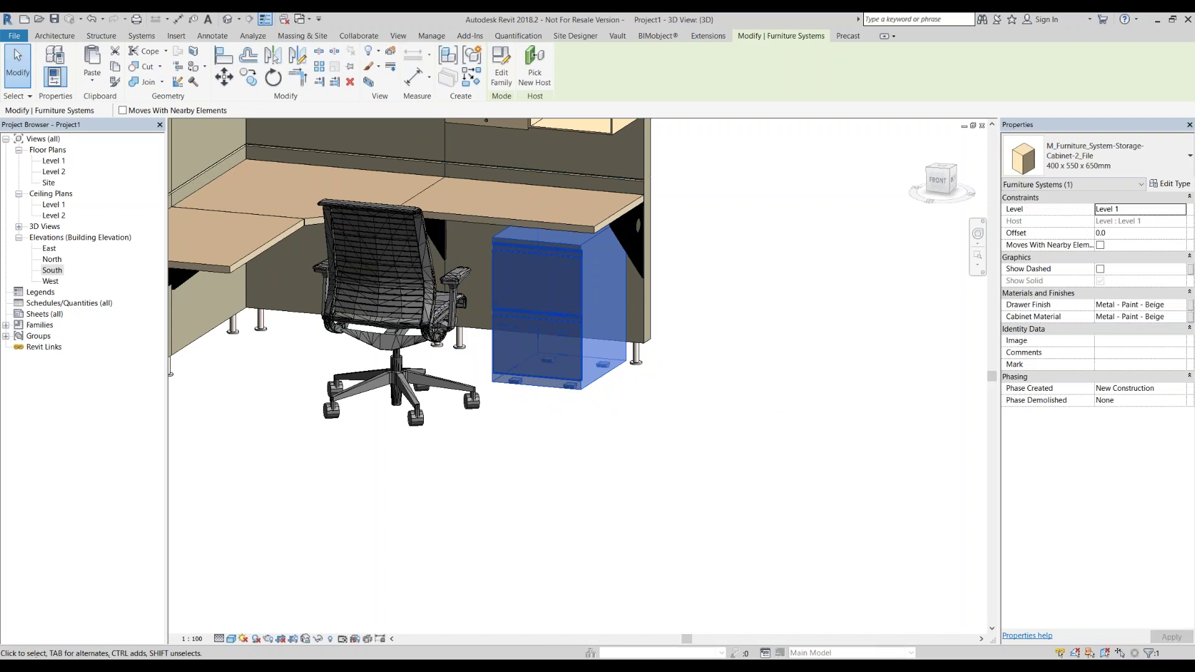
{"action": "key", "text": "Escape"}
- Inspect the cubicle from several angles, return to a top view, and begin a new wall
{"action": "middle_click_drag", "start_coordinate": [624, 232], "coordinate": [627, 307], "text": "shift"}
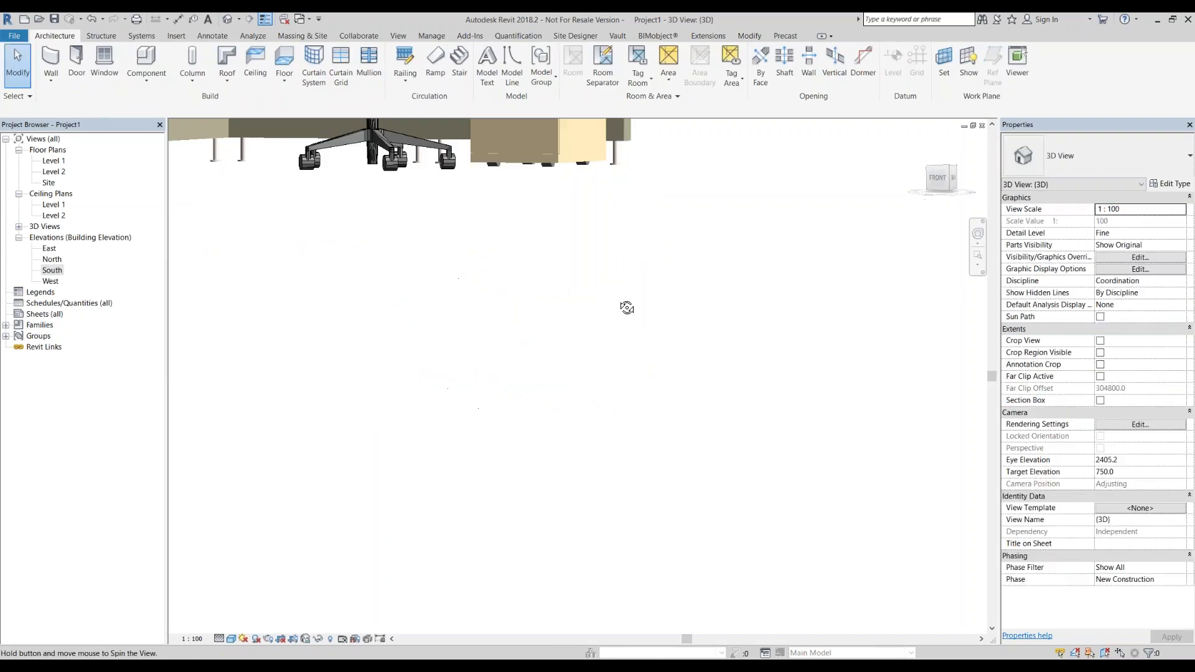
{"action": "scroll", "coordinate": [888, 337], "scroll_direction": "down", "scroll_amount": 3}
{"action": "middle_click_drag", "start_coordinate": [859, 349], "coordinate": [889, 337], "text": "shift"}
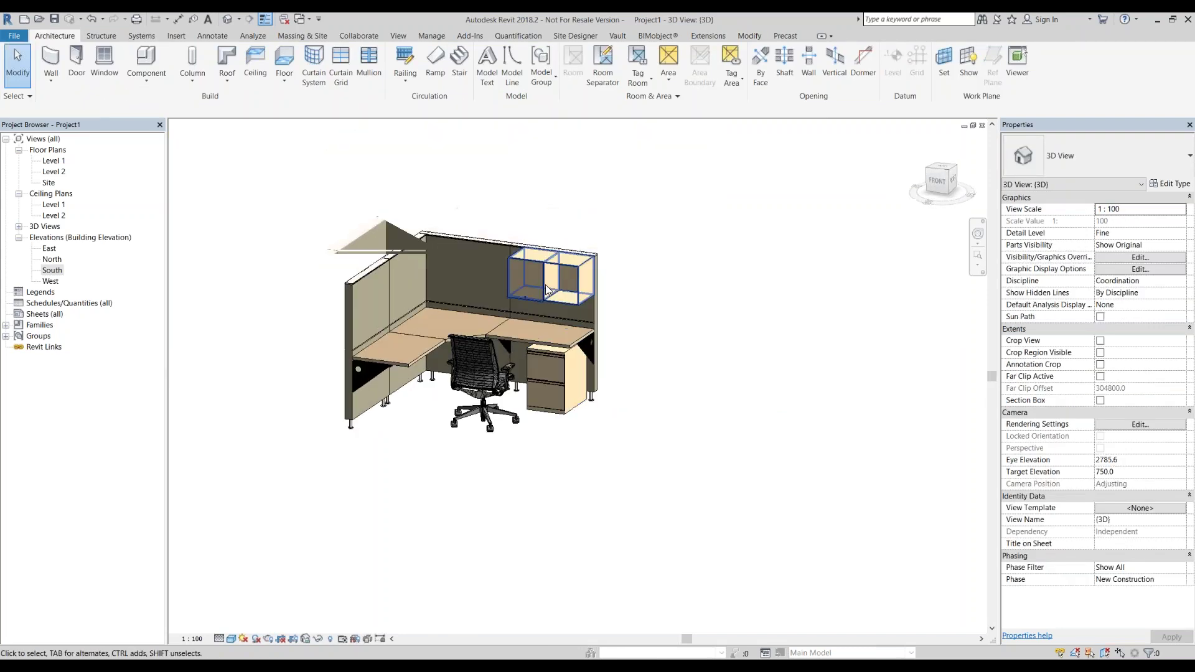
{"action": "scroll", "coordinate": [889, 336], "scroll_direction": "up", "scroll_amount": 3}
{"action": "scroll", "coordinate": [621, 280], "scroll_direction": "down", "scroll_amount": 2}
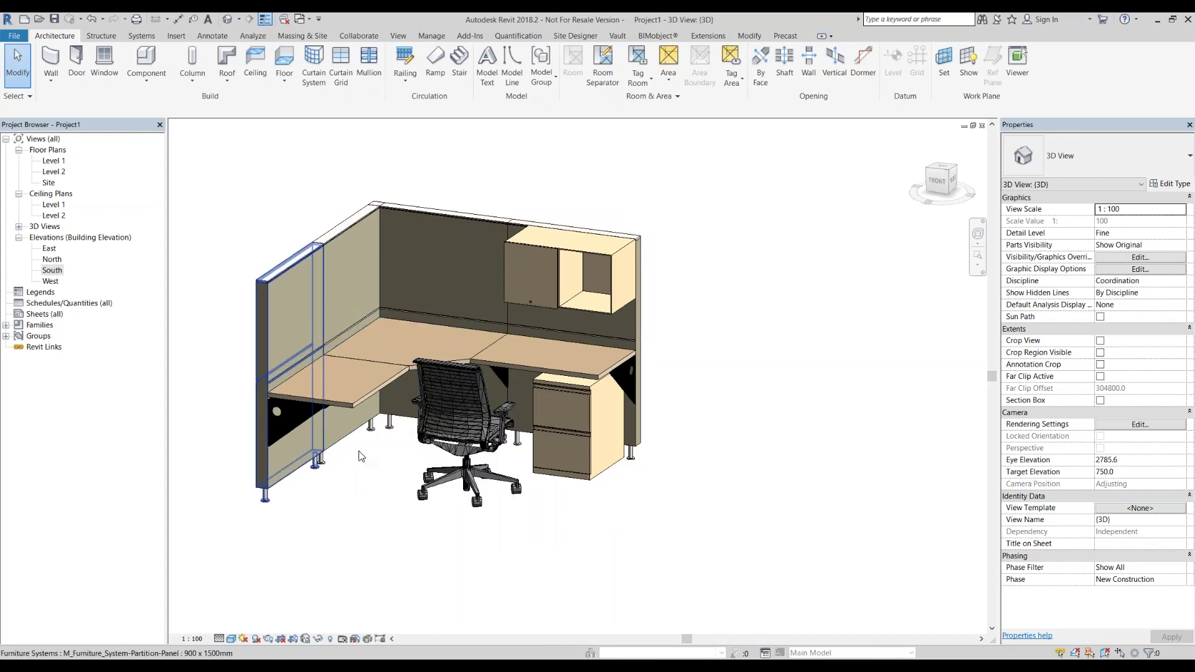
{"action": "scroll", "coordinate": [405, 454], "scroll_direction": "down", "scroll_amount": 2}
{"action": "middle_click_drag", "start_coordinate": [405, 455], "coordinate": [560, 429], "text": "shift"}
{"action": "scroll", "coordinate": [560, 429], "scroll_direction": "up", "scroll_amount": 2}
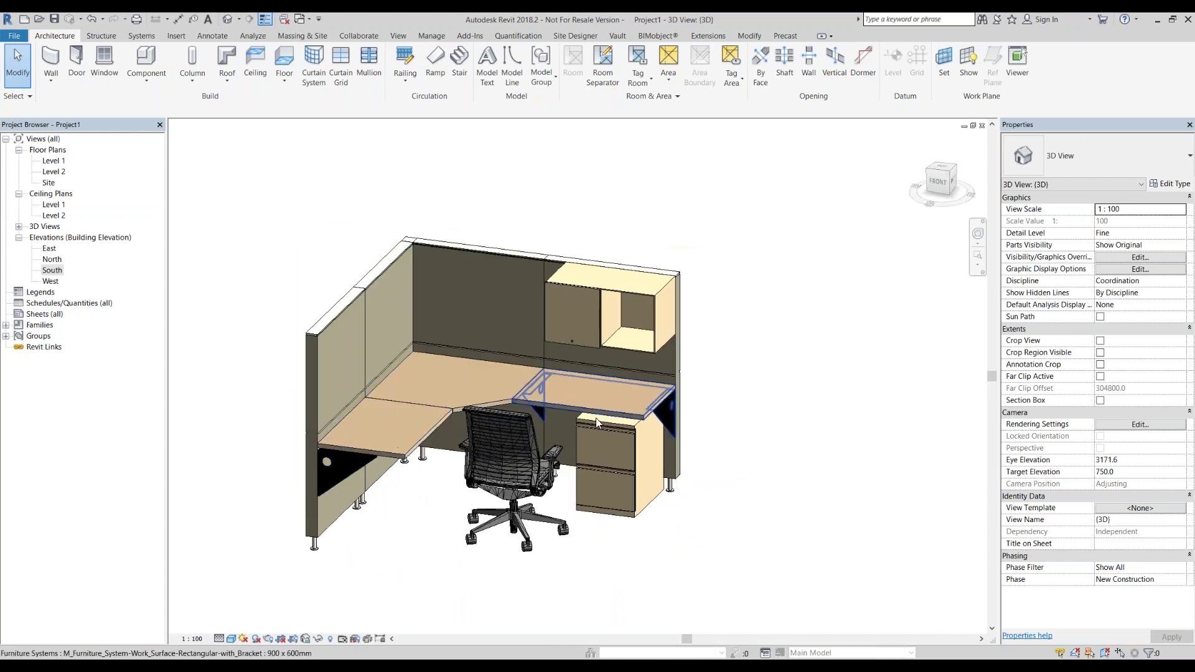
{"action": "scroll", "coordinate": [604, 274], "scroll_direction": "down", "scroll_amount": 2}
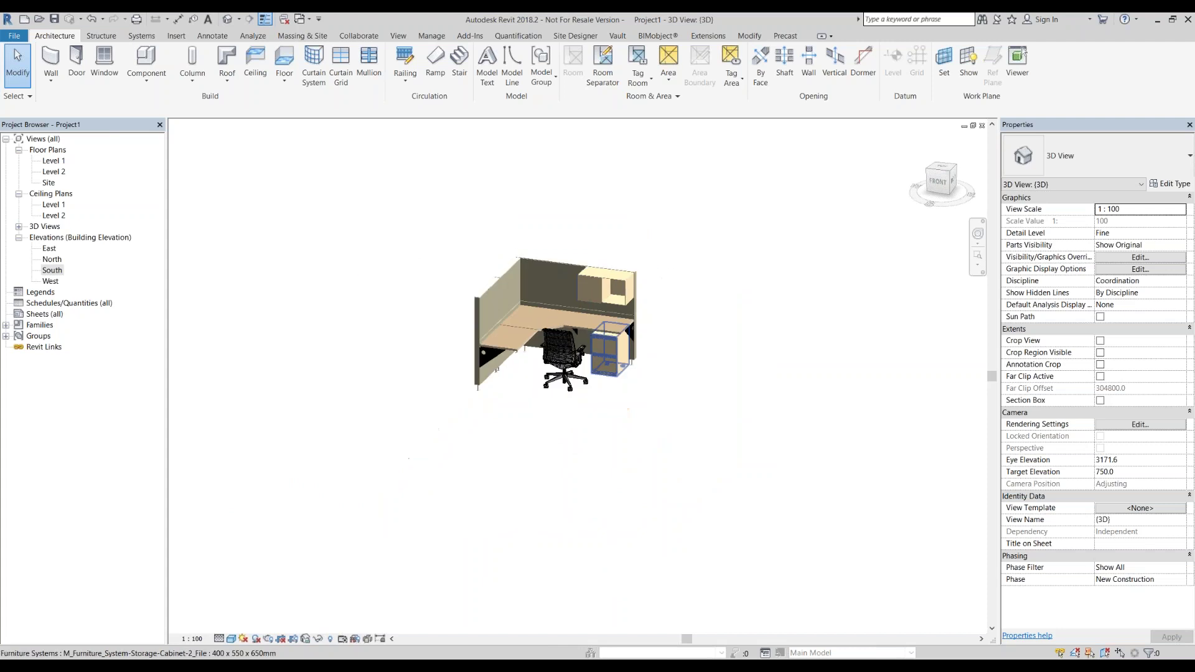
{"action": "left_click_drag", "start_coordinate": [936, 187], "coordinate": [944, 177]}
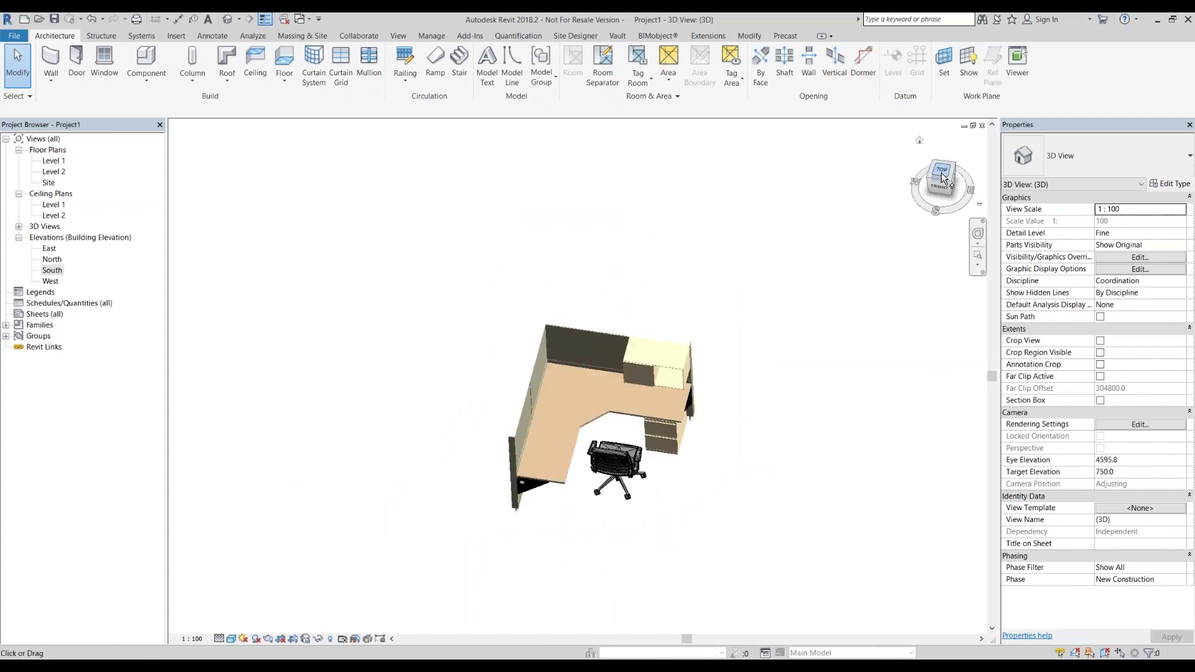
{"action": "left_click", "coordinate": [943, 174]}
{"action": "left_click", "coordinate": [58, 57]}
- Set the wall height to Level 2 and the location line to Finish Face: Interior
{"action": "left_click", "coordinate": [186, 113]}
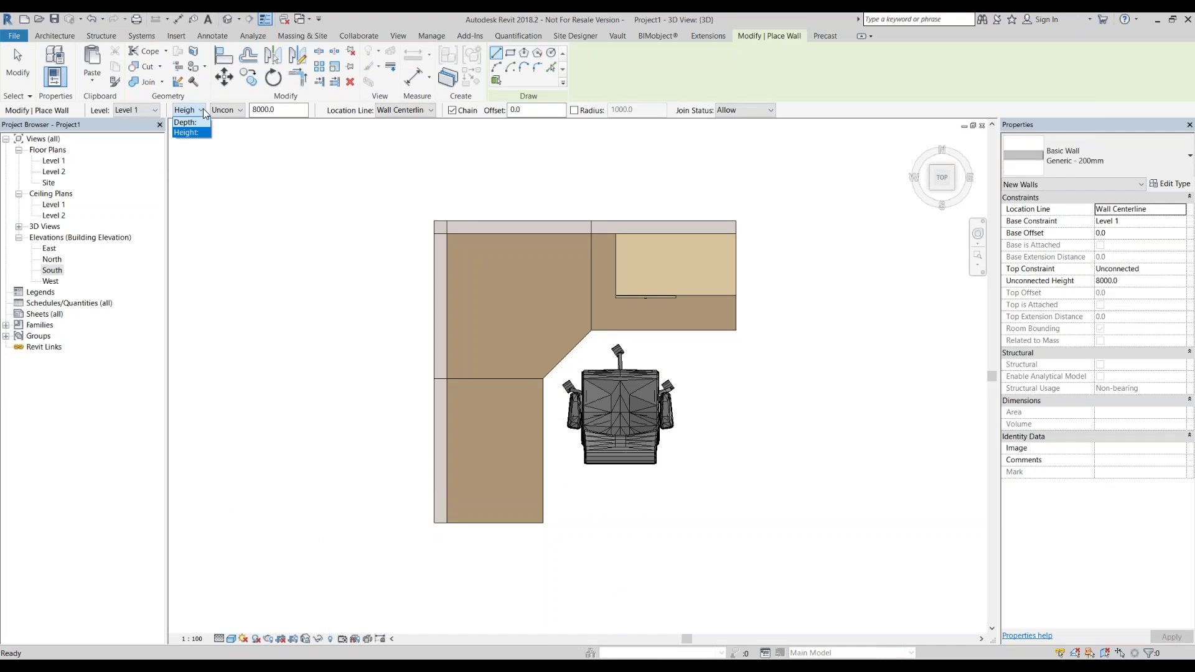
{"action": "left_click", "coordinate": [226, 109]}
{"action": "left_click", "coordinate": [231, 142]}
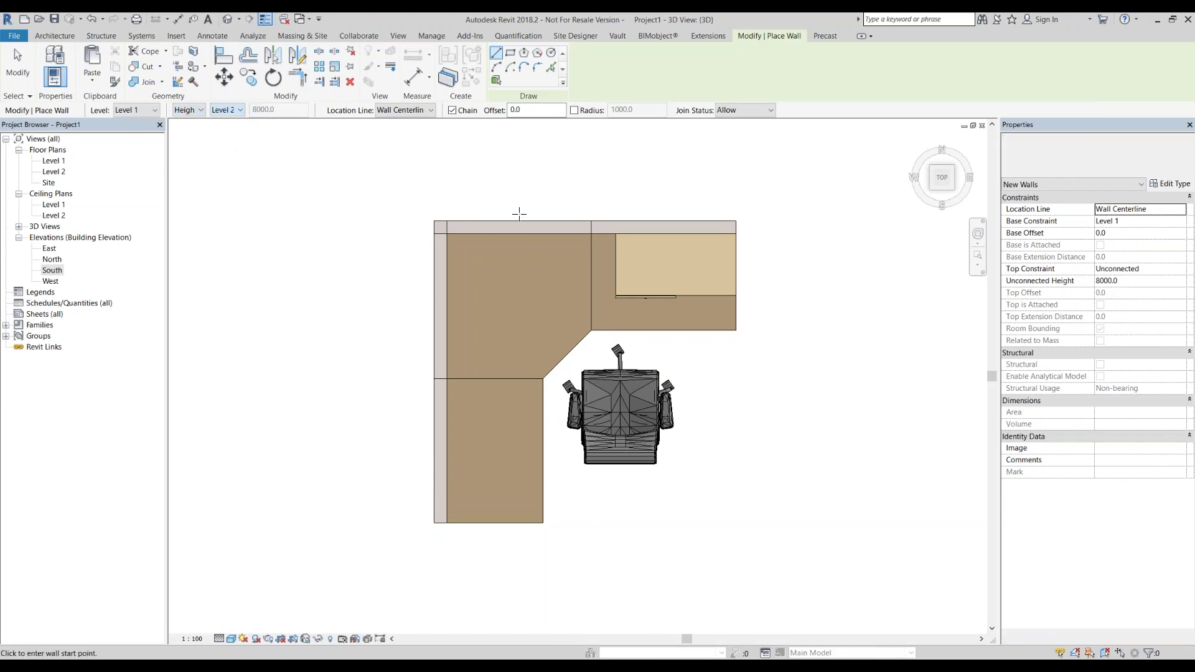
{"action": "left_click", "coordinate": [393, 114]}
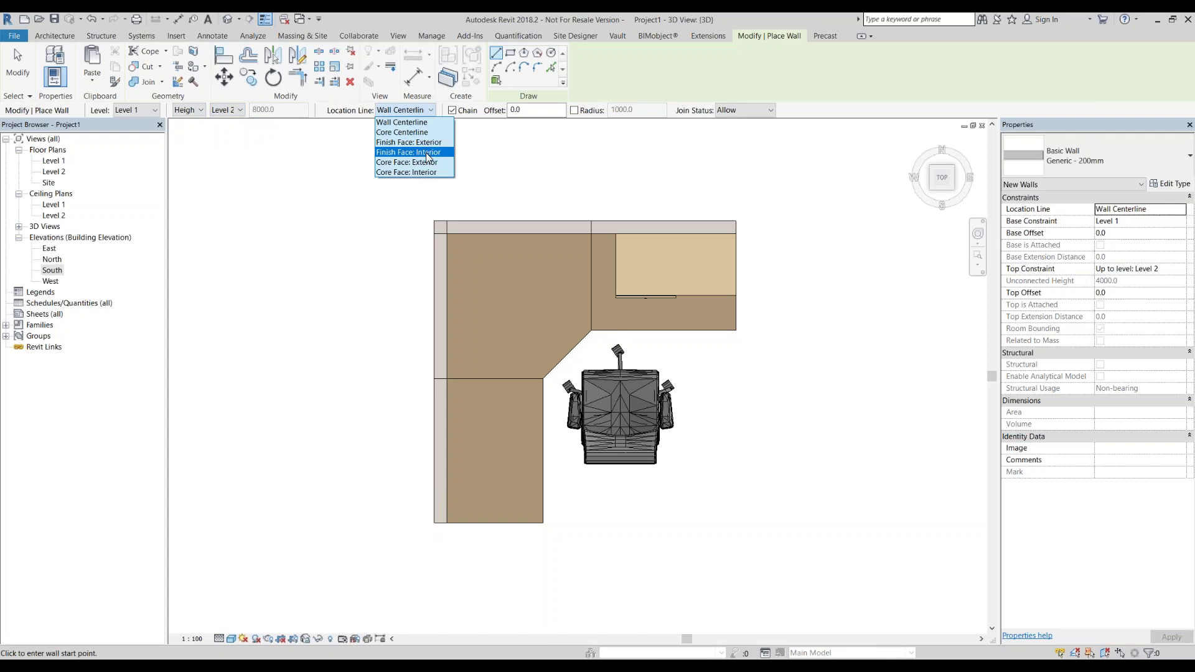
{"action": "left_click", "coordinate": [428, 152]}
- Draw a 4000 mm wall behind the cubicle, then stretch its left end to about 7100 mm
{"action": "left_click", "coordinate": [435, 221]}
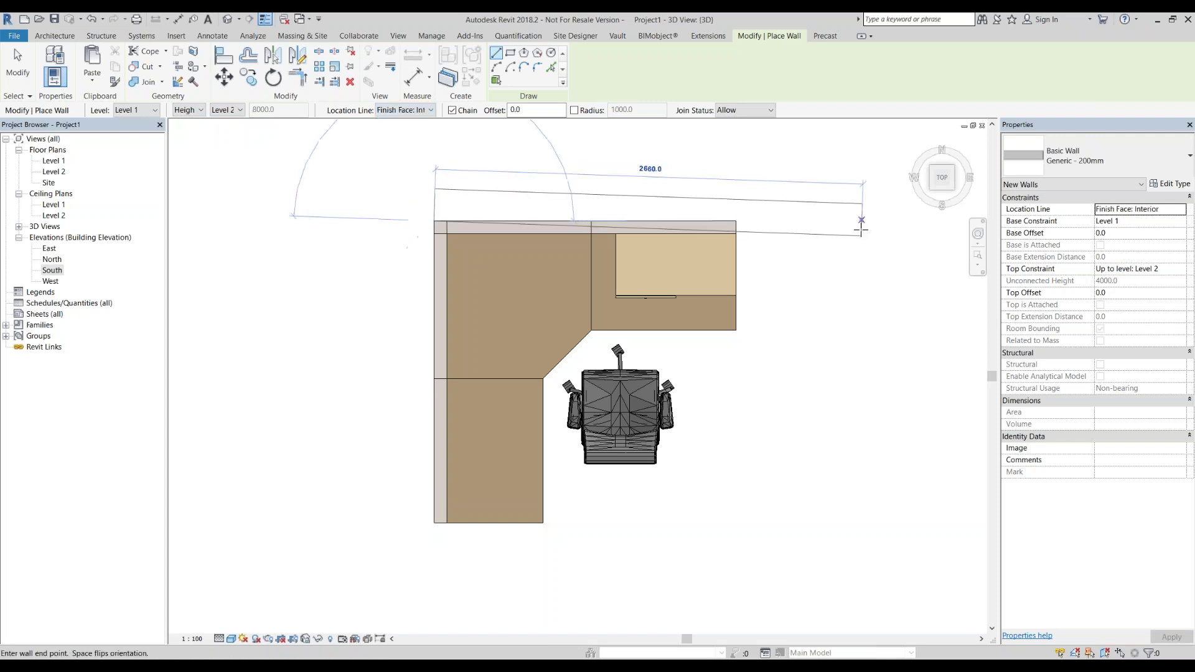
{"action": "scroll", "coordinate": [564, 238], "scroll_direction": "down", "scroll_amount": 3}
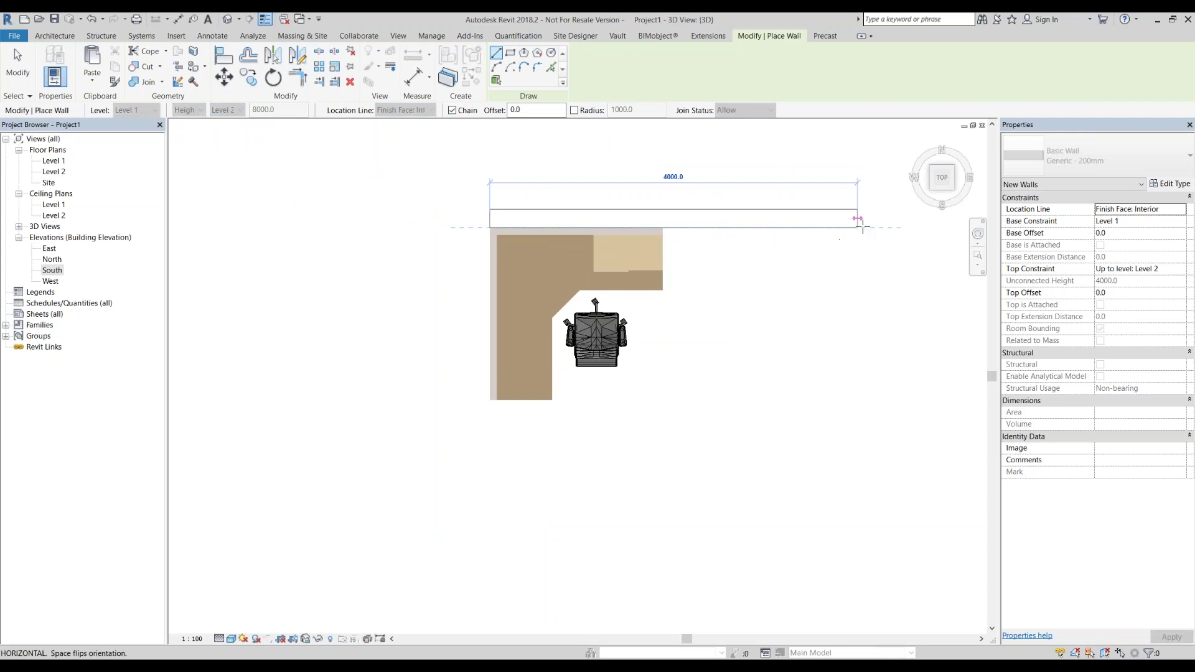
{"action": "left_click", "coordinate": [860, 222]}
{"action": "key", "text": "Escape"}
{"action": "key", "text": "Escape"}
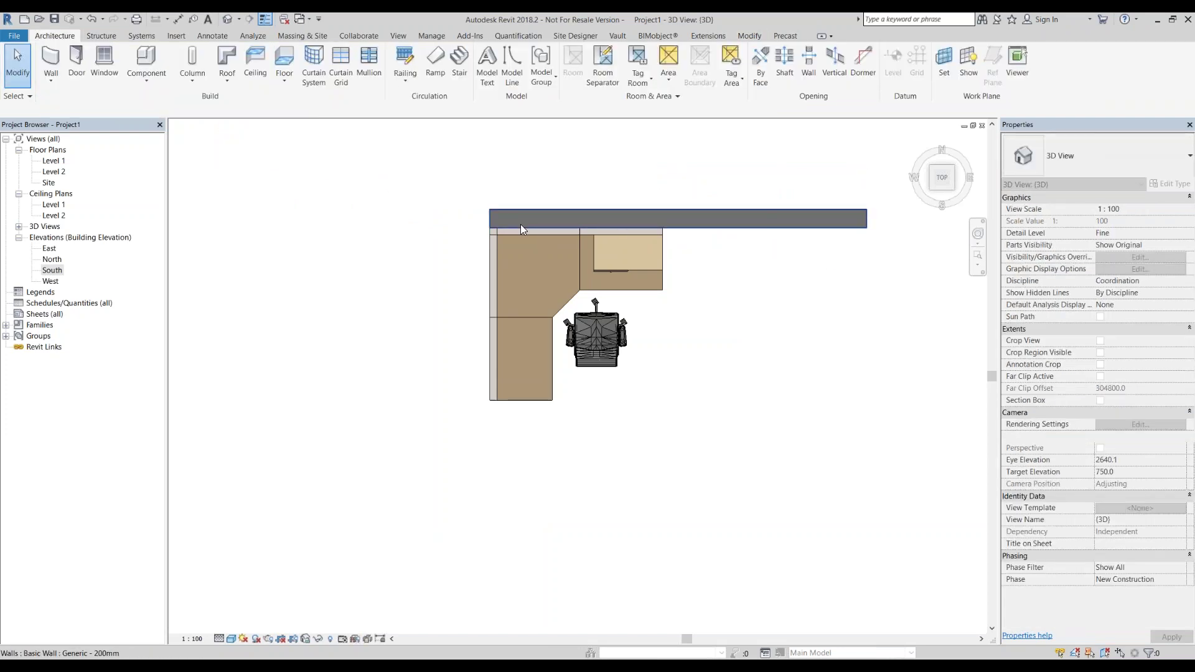
{"action": "left_click", "coordinate": [520, 224]}
{"action": "left_click_drag", "start_coordinate": [489, 225], "coordinate": [200, 232]}
{"action": "left_click", "coordinate": [420, 403]}
{"action": "scroll", "coordinate": [420, 403], "scroll_direction": "down", "scroll_amount": 2}
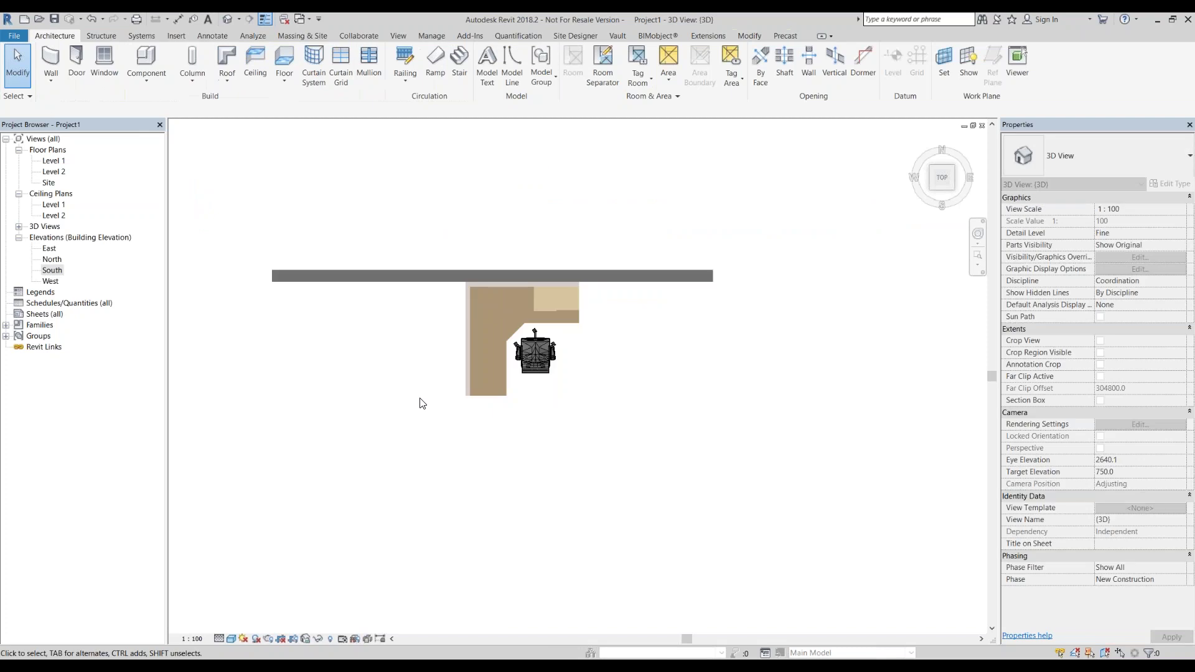
{"action": "mouse_move", "coordinate": [408, 368]}
{"action": "middle_mouse_down", "text": "shift"}
{"action": "mouse_move", "coordinate": [387, 301]}
{"action": "mouse_move", "coordinate": [394, 137]}
{"action": "mouse_move", "coordinate": [471, 214]}
{"action": "middle_mouse_up", "text": "shift"}
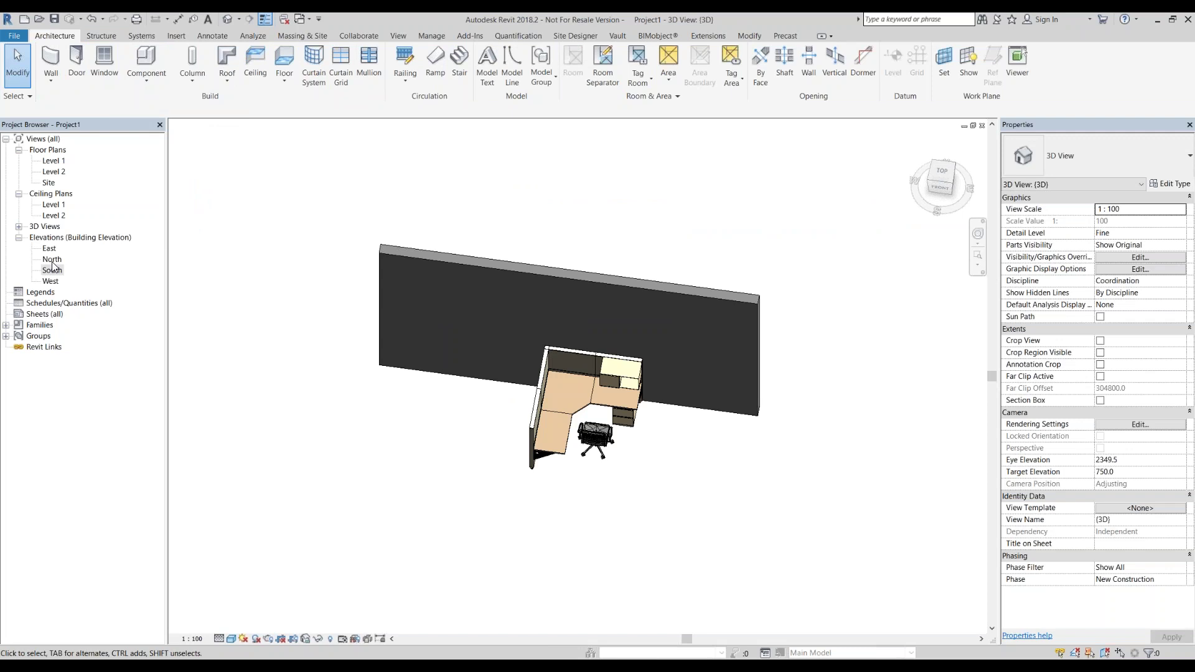
- Open the Level 1 floor plan and start the Window tool
{"action": "double_click", "coordinate": [55, 161]}
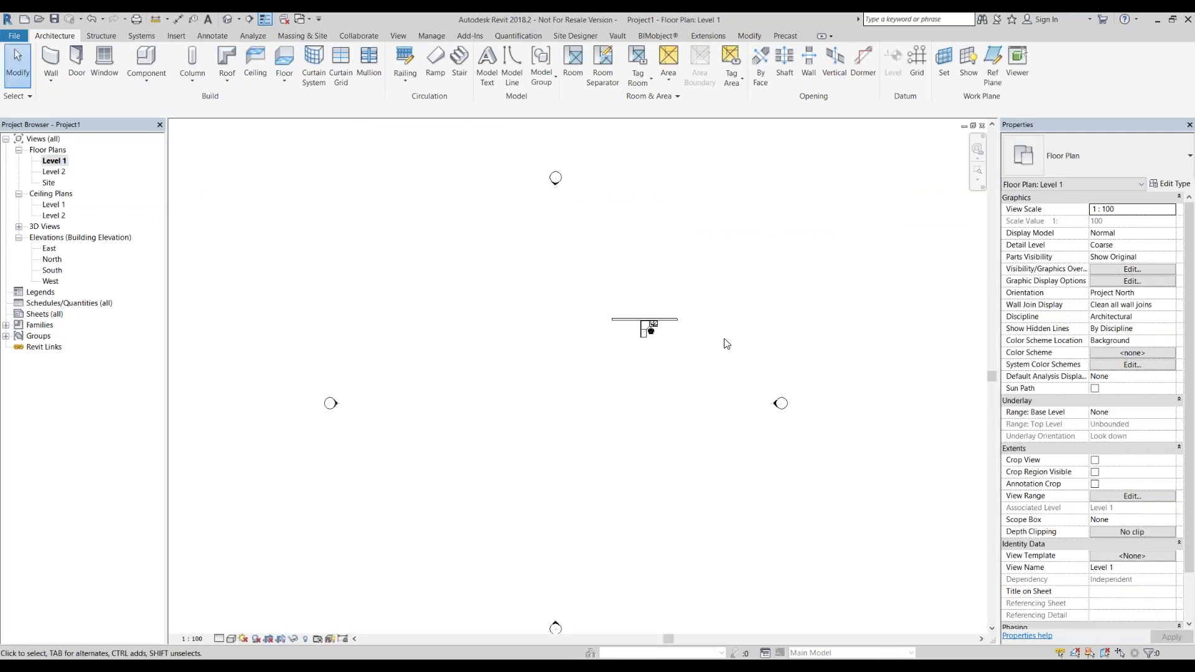
{"action": "scroll", "coordinate": [726, 344], "scroll_direction": "up", "scroll_amount": 2}
{"action": "scroll", "coordinate": [564, 328], "scroll_direction": "up", "scroll_amount": 3}
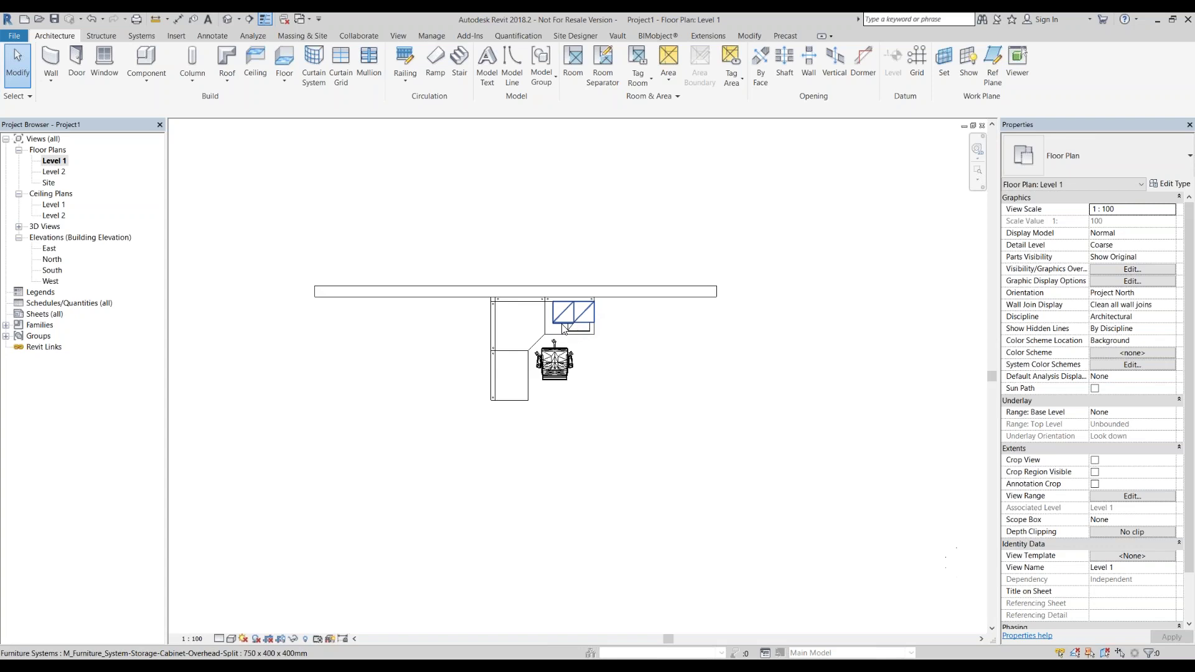
{"action": "left_click", "coordinate": [107, 59]}
- In Load Family, navigate up from Hardware and Supports into the Windows folder
{"action": "left_click", "coordinate": [504, 76]}
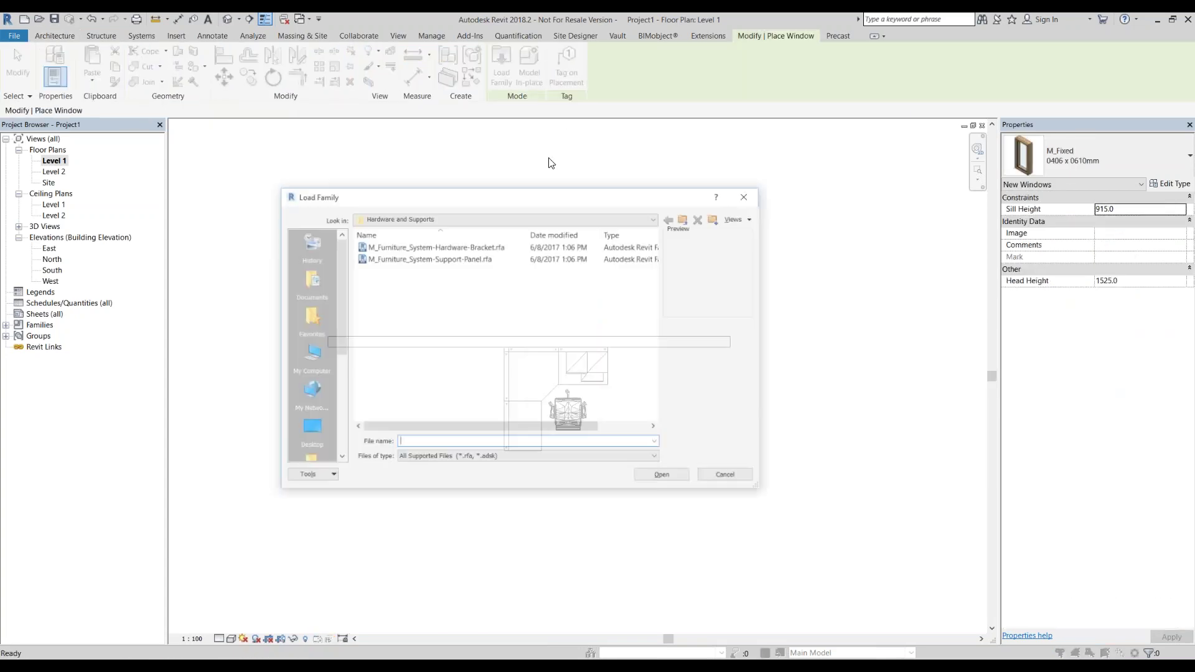
{"action": "left_click", "coordinate": [685, 222]}
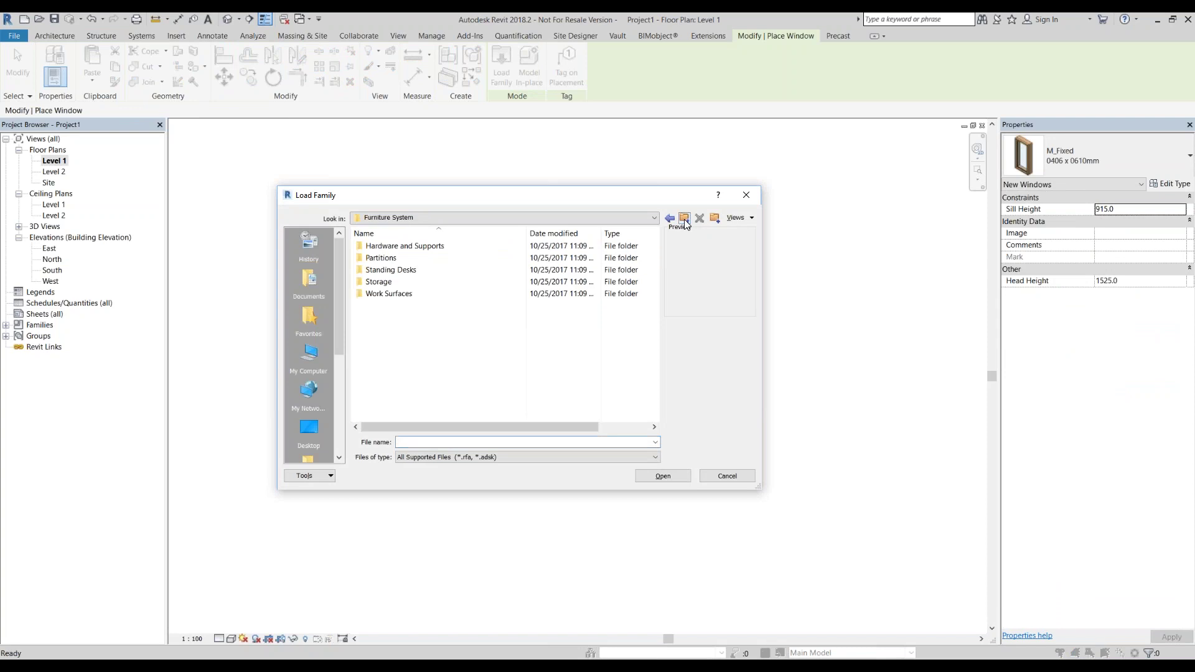
{"action": "left_click", "coordinate": [685, 222]}
{"action": "scroll", "coordinate": [481, 307], "scroll_direction": "down", "scroll_amount": 1}
{"action": "scroll", "coordinate": [480, 323], "scroll_direction": "down", "scroll_amount": 4}
{"action": "scroll", "coordinate": [463, 339], "scroll_direction": "down", "scroll_amount": 2}
{"action": "scroll", "coordinate": [448, 345], "scroll_direction": "up", "scroll_amount": 2}
{"action": "scroll", "coordinate": [427, 342], "scroll_direction": "down", "scroll_amount": 5}
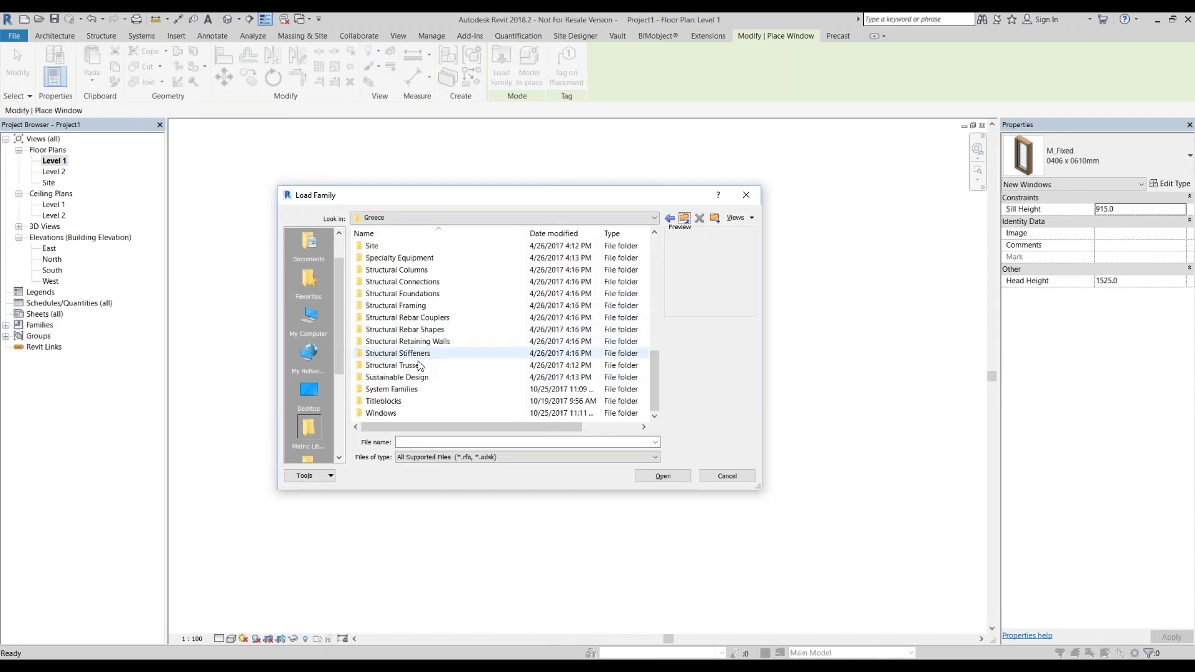
{"action": "left_click", "coordinate": [401, 414]}
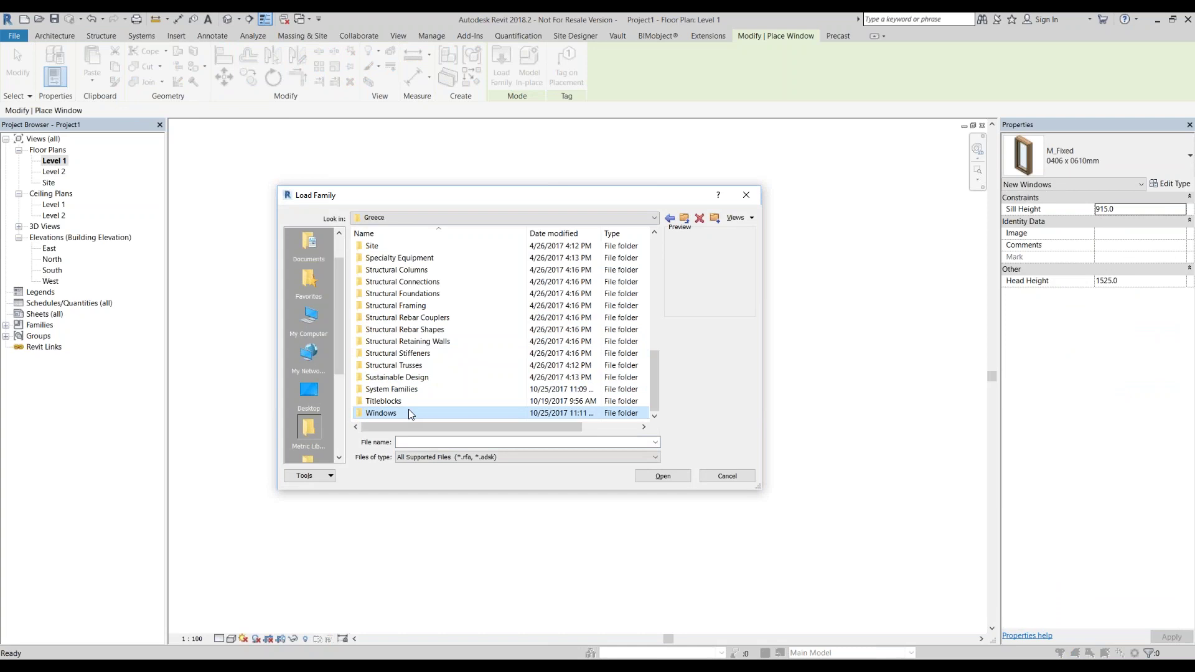
{"action": "double_click", "coordinate": [409, 411]}
- Browse the window families and load M_Window-Bay-Casement-10_Degree_Angle.rfa
{"action": "left_click", "coordinate": [414, 282]}
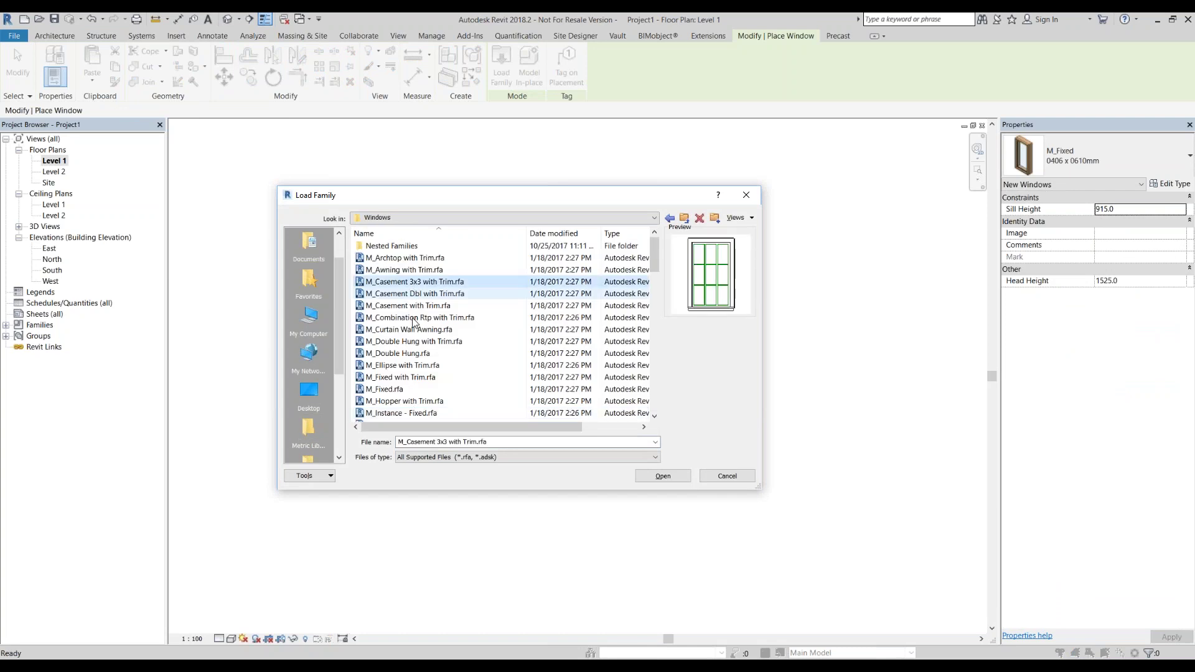
{"action": "left_click", "coordinate": [412, 318]}
{"action": "key", "text": "Down"}
{"action": "key", "text": "Down"}
{"action": "key", "text": "Down"}
{"action": "key", "text": "Down"}
{"action": "key", "text": "Down"}
{"action": "key", "text": "Down"}
{"action": "key", "text": "Down"}
{"action": "key", "text": "Down"}
{"action": "key", "text": "Down"}
{"action": "key", "text": "Down"}
{"action": "key", "text": "Down"}
{"action": "key", "text": "Down"}
{"action": "key", "text": "Down"}
{"action": "key", "text": "Down"}
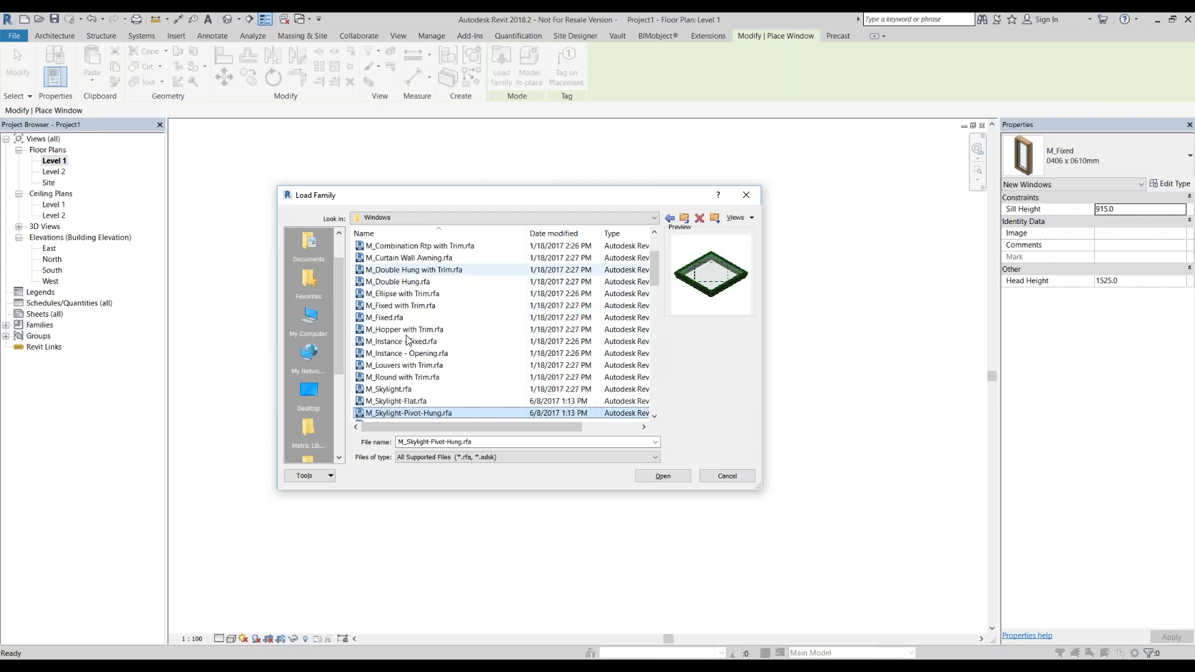
{"action": "key", "text": "Down"}
{"action": "key", "text": "Down"}
{"action": "key", "text": "Down"}
{"action": "key", "text": "Down"}
{"action": "key", "text": "Down"}
{"action": "key", "text": "Down"}
{"action": "key", "text": "Down"}
{"action": "key", "text": "Down"}
{"action": "key", "text": "Down"}
{"action": "key", "text": "Down"}
{"action": "key", "text": "Down"}
{"action": "key", "text": "Down"}
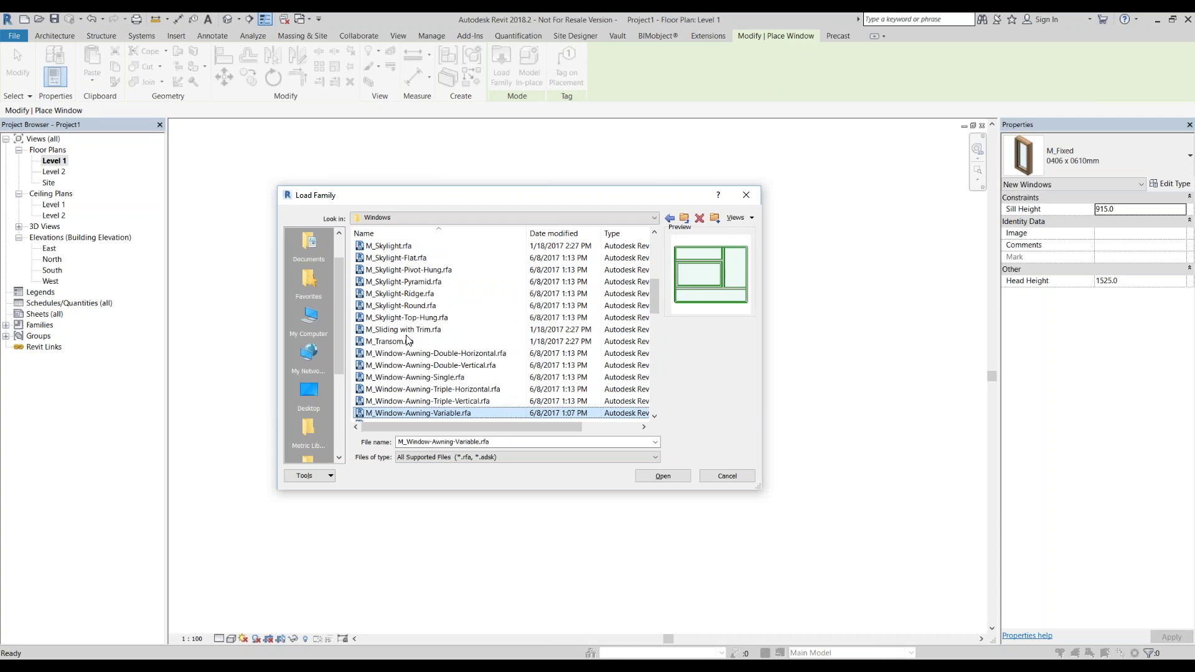
{"action": "key", "text": "Down"}
{"action": "key", "text": "Down"}
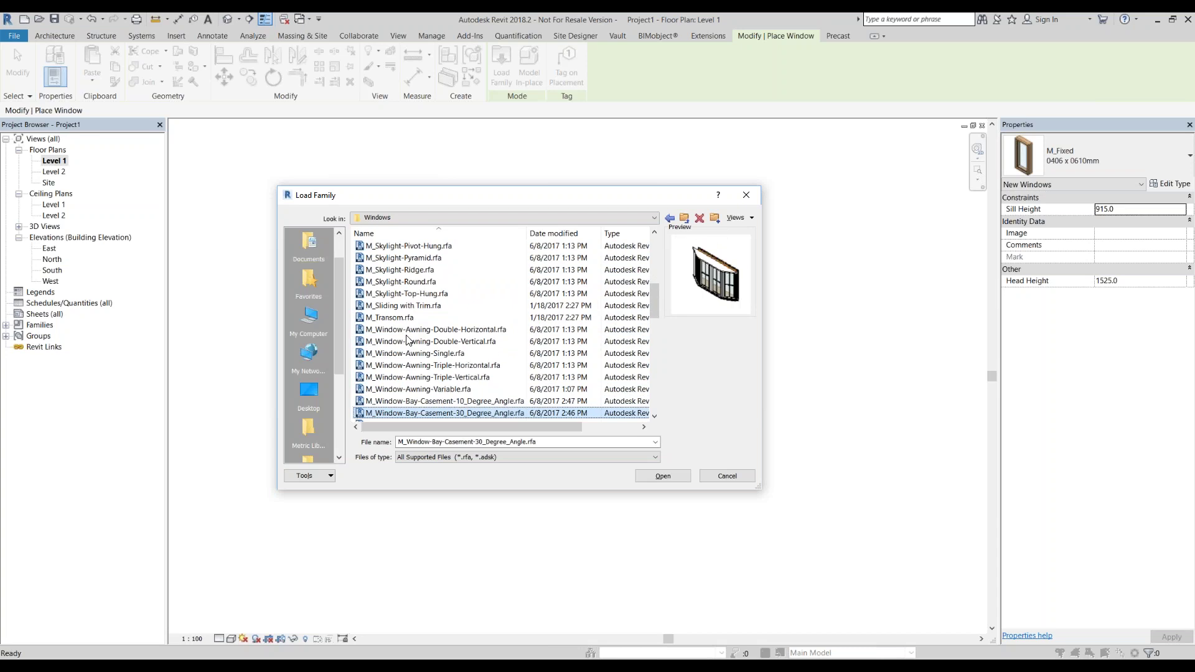
{"action": "key", "text": "Up"}
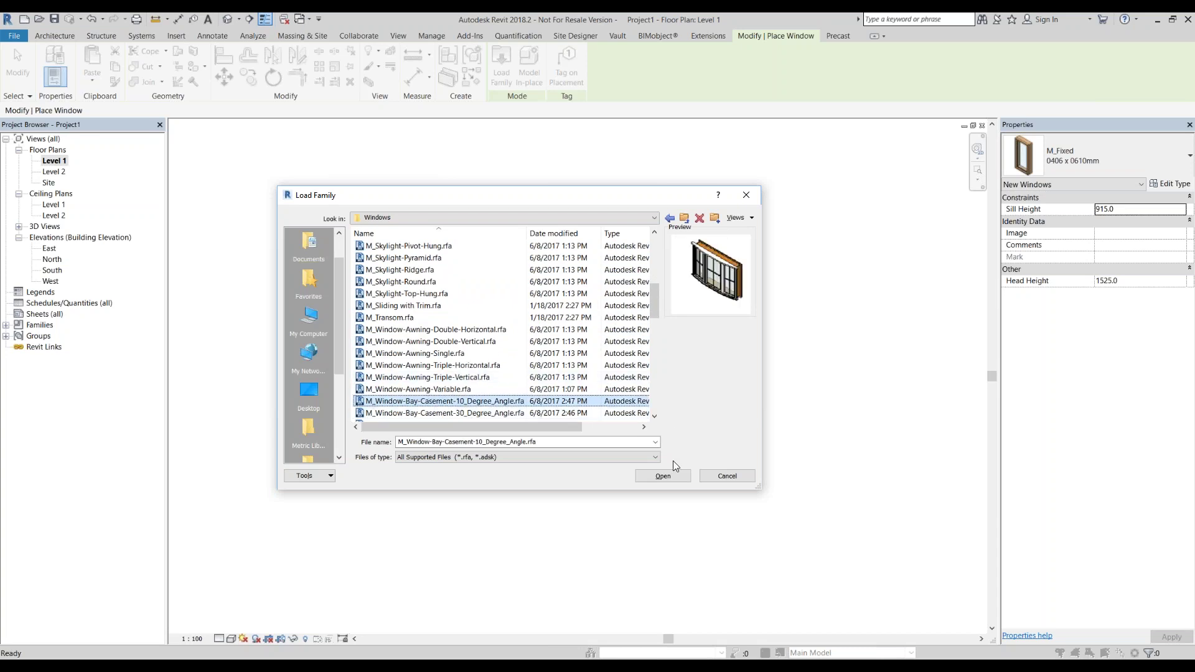
{"action": "left_click", "coordinate": [663, 476]}
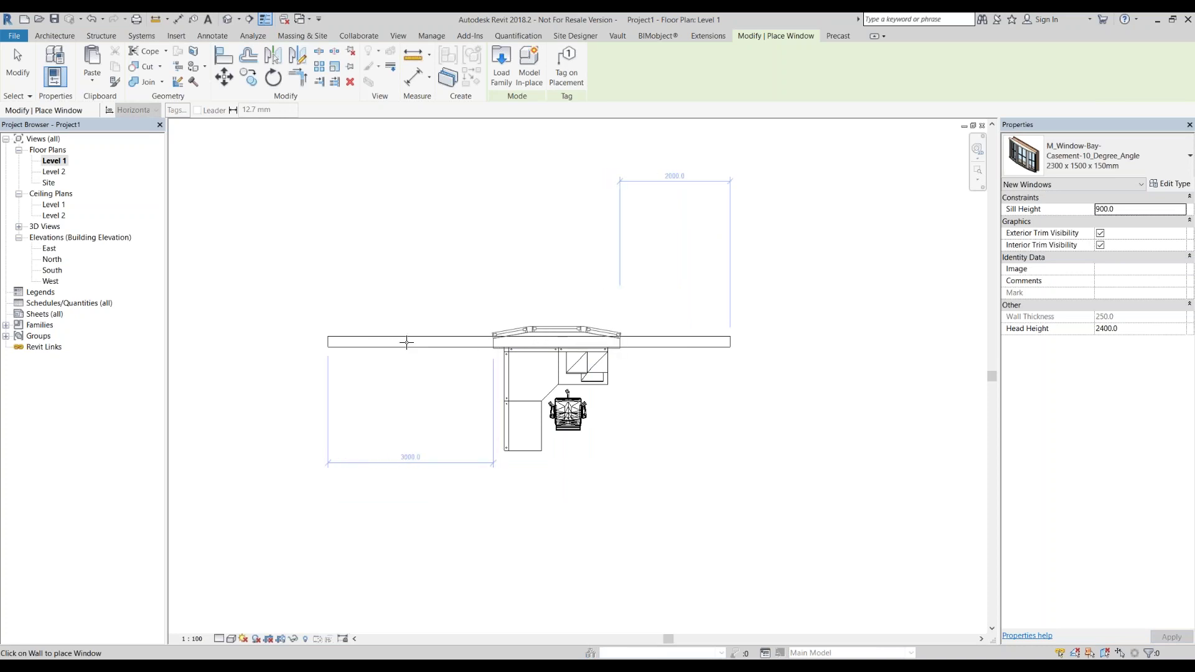
- Place the bay casement window in the long wall behind the cubicle, then switch to the 3D view
{"action": "left_click", "coordinate": [556, 342]}
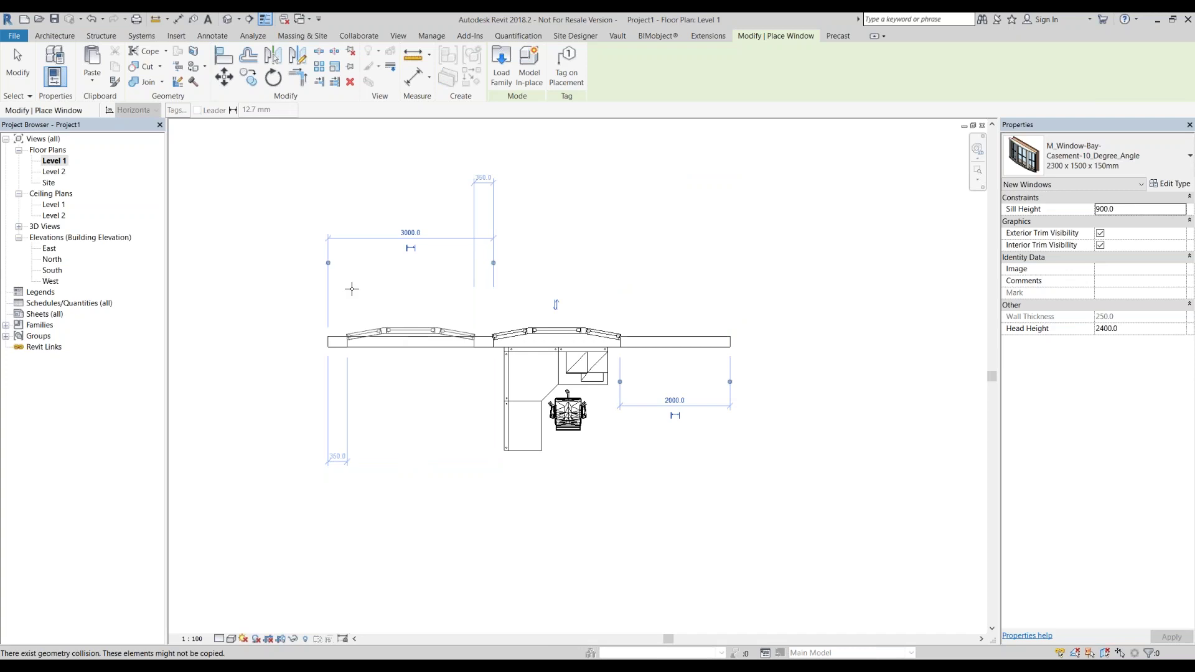
{"action": "key", "text": "Escape"}
{"action": "key", "text": "Escape"}
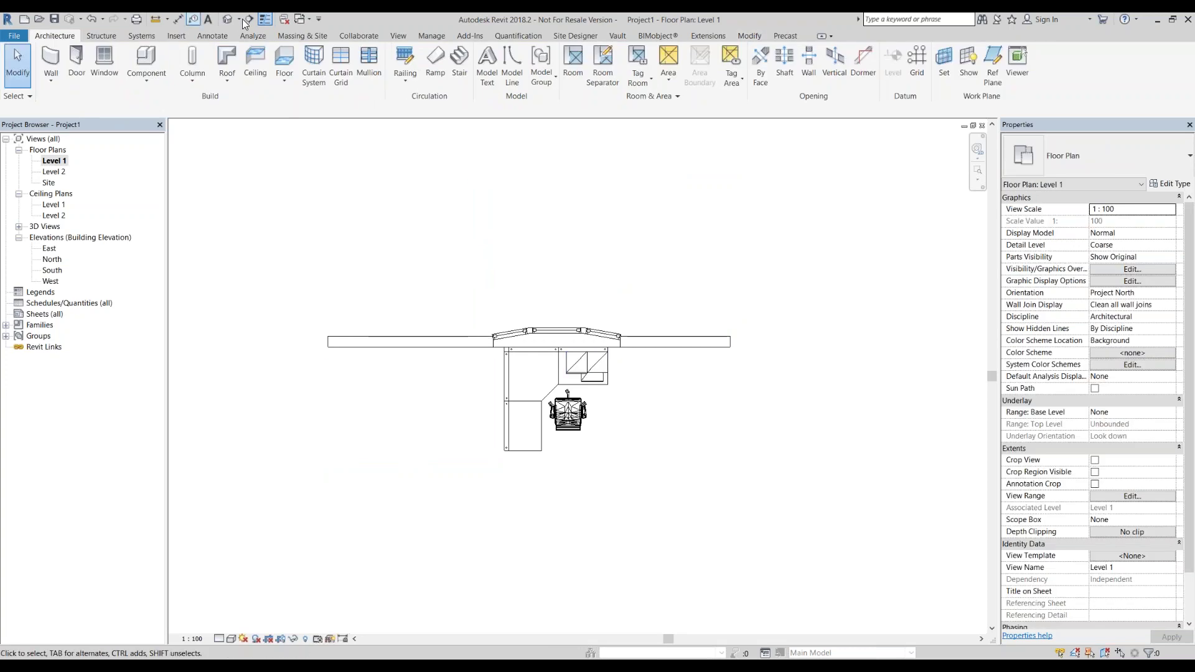
{"action": "left_click", "coordinate": [235, 20]}
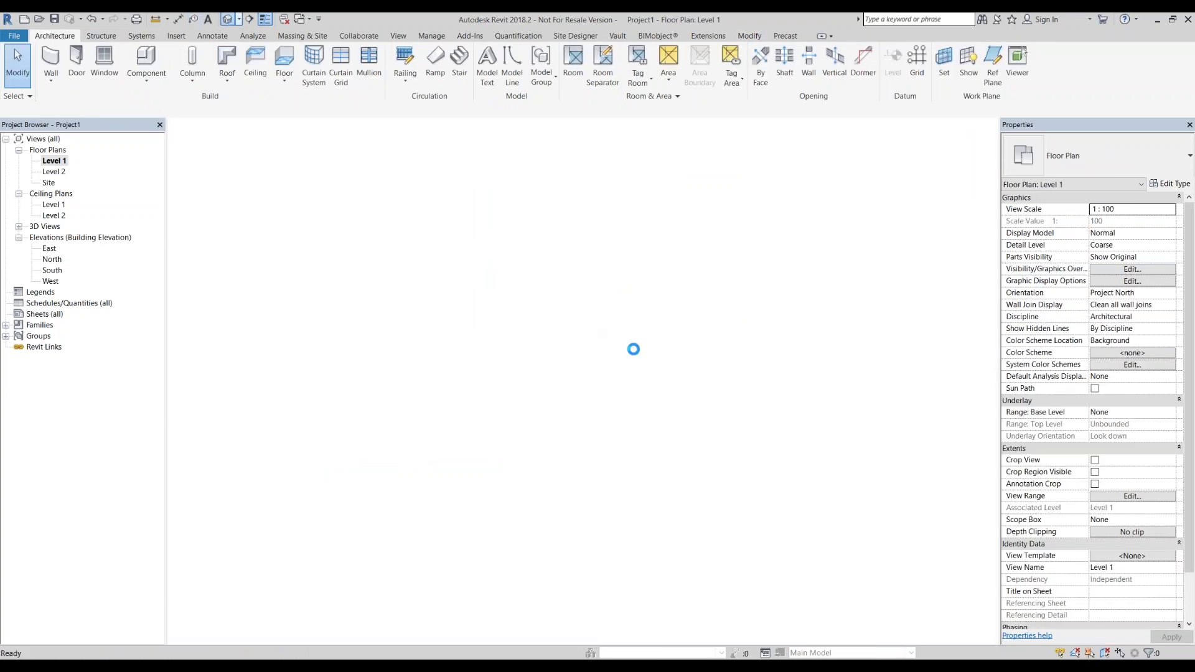
- Orbit and zoom out to see the wall, bay window and cubicle, then go to the Insert tab
{"action": "mouse_move", "coordinate": [598, 342]}
{"action": "middle_mouse_down", "text": "shift"}
{"action": "mouse_move", "coordinate": [321, 321]}
{"action": "mouse_move", "coordinate": [622, 373]}
{"action": "middle_mouse_up", "text": "shift"}
{"action": "scroll", "coordinate": [622, 374], "scroll_direction": "down", "scroll_amount": 2}
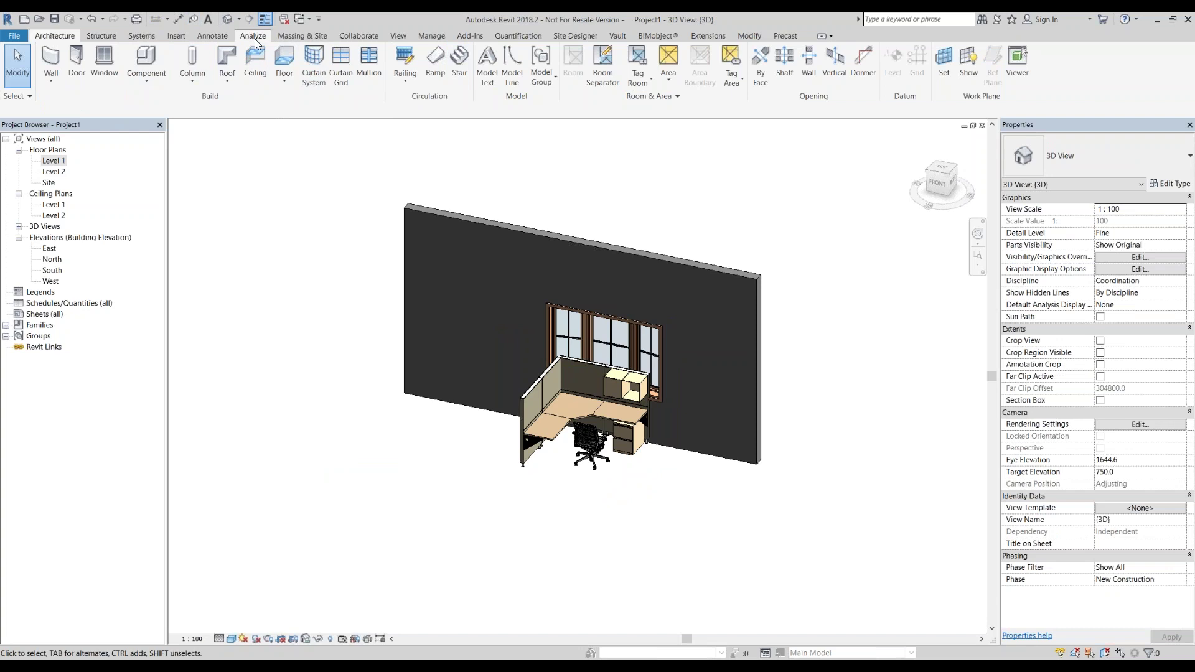
{"action": "left_click", "coordinate": [181, 36]}
{"action": "left_click", "coordinate": [447, 72]}
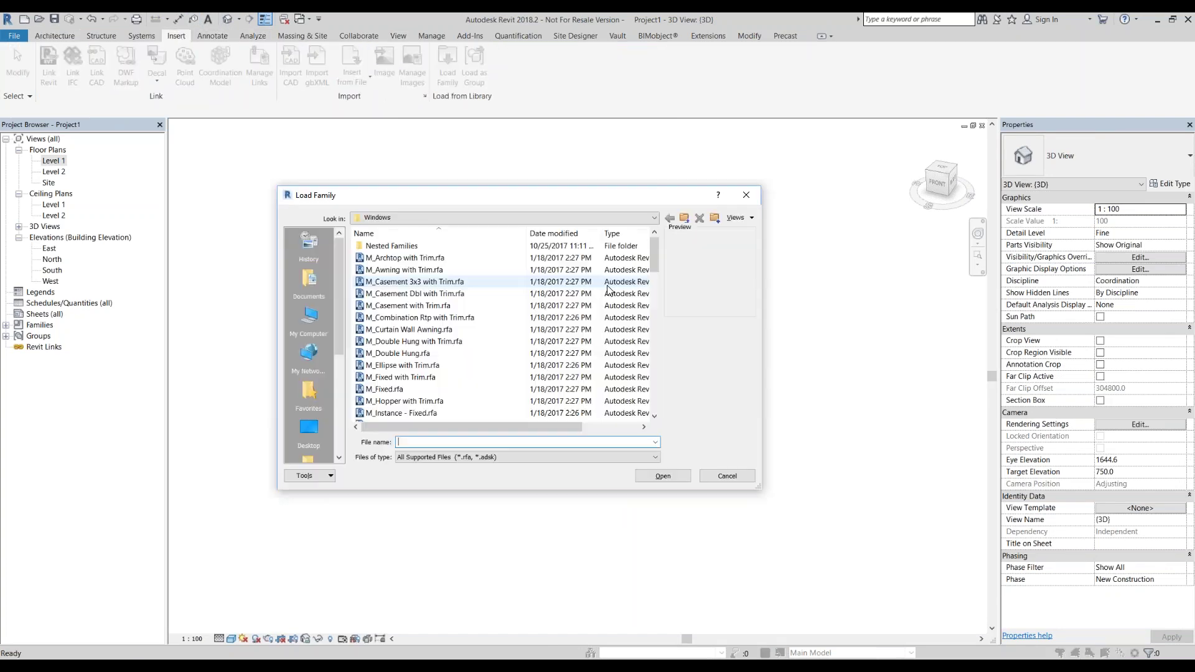
{"action": "left_click", "coordinate": [683, 219]}
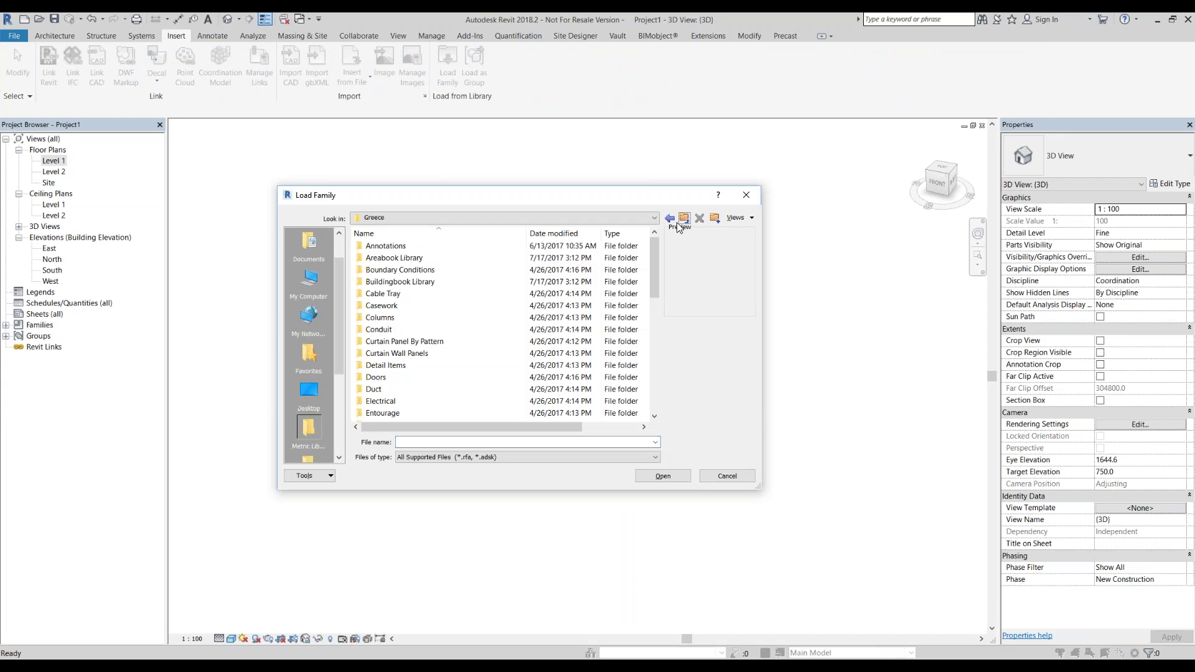
{"action": "left_click", "coordinate": [684, 221]}
{"action": "left_click_drag", "start_coordinate": [655, 268], "coordinate": [655, 342]}
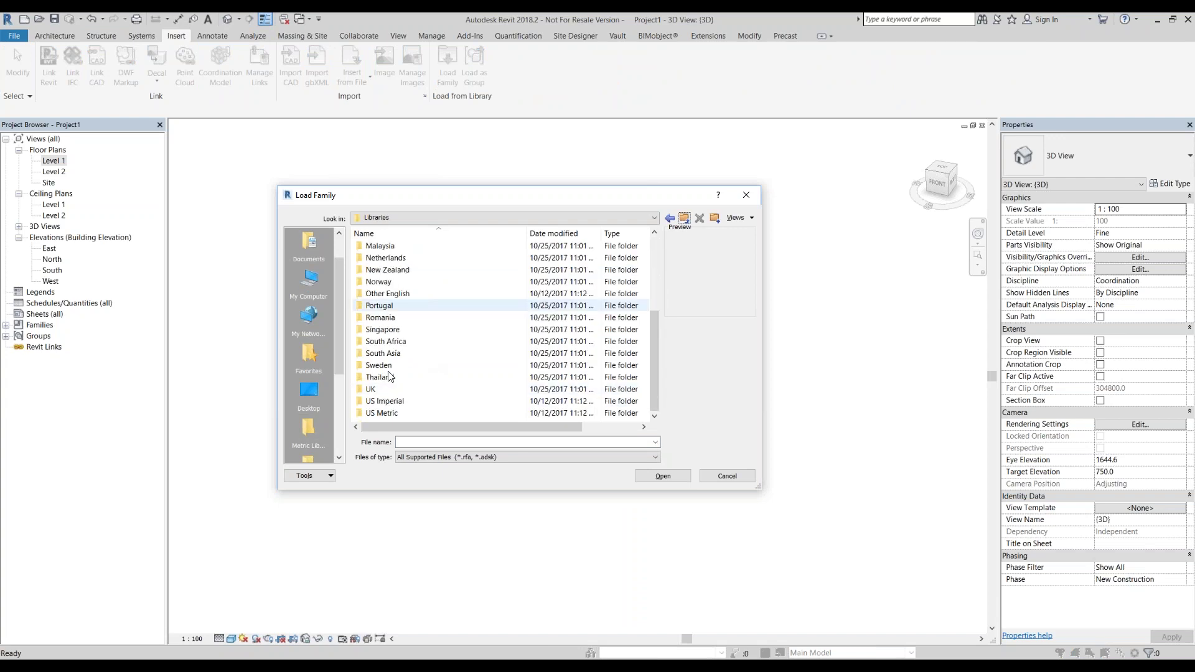
{"action": "scroll", "coordinate": [390, 386], "scroll_direction": "up", "scroll_amount": 1}
{"action": "scroll", "coordinate": [390, 374], "scroll_direction": "up", "scroll_amount": 1}
{"action": "scroll", "coordinate": [385, 249], "scroll_direction": "up", "scroll_amount": 2}
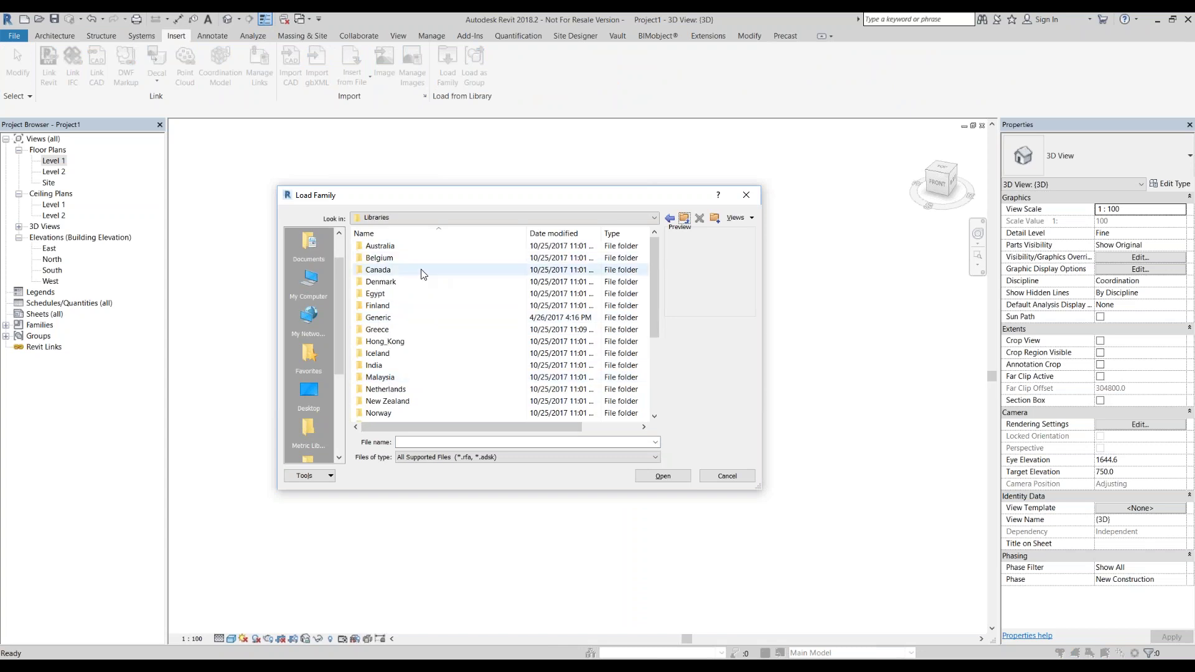
{"action": "double_click", "coordinate": [380, 258]}
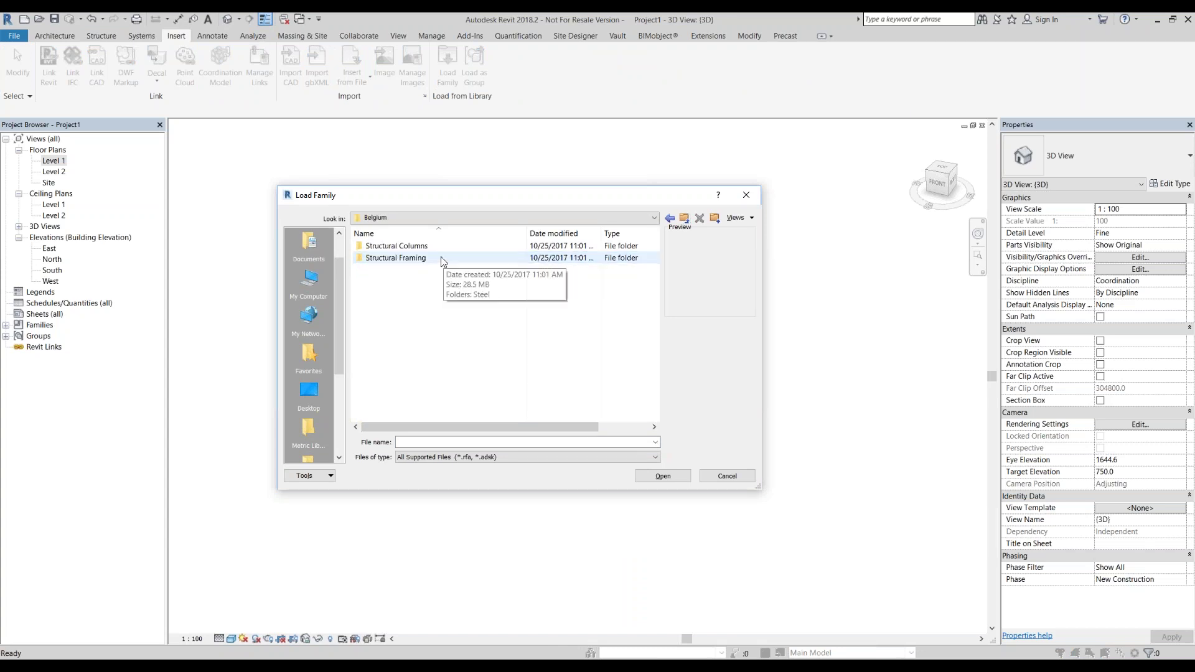
{"action": "left_click_drag", "start_coordinate": [443, 198], "coordinate": [473, 187]}
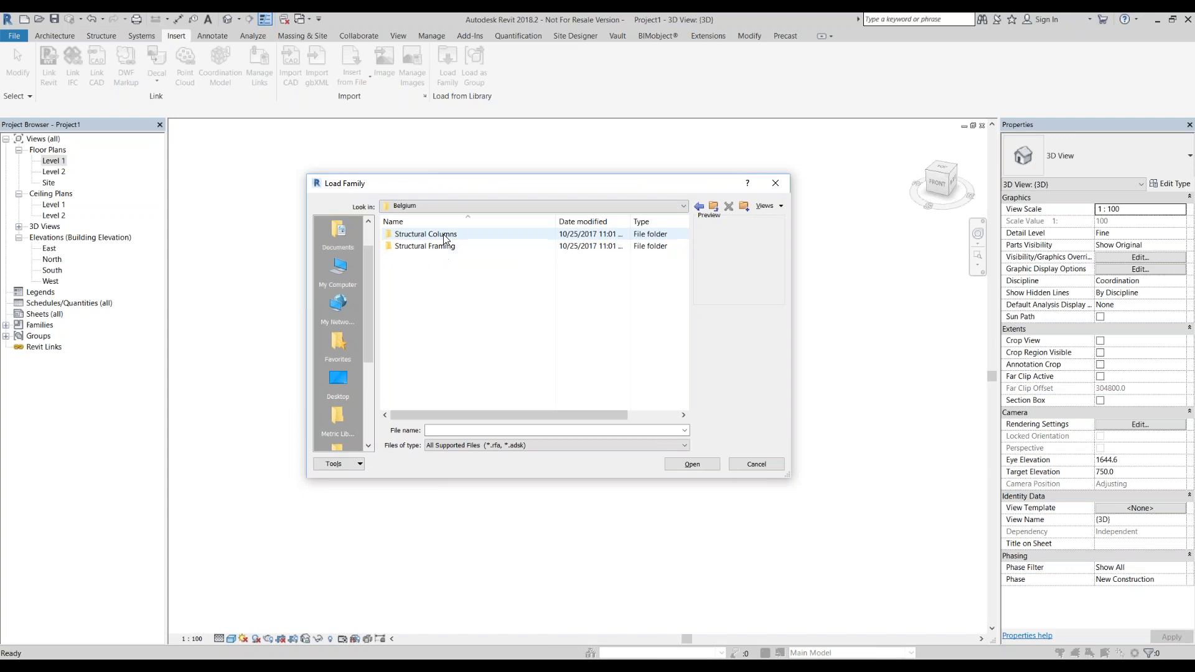
{"action": "double_click", "coordinate": [443, 234]}
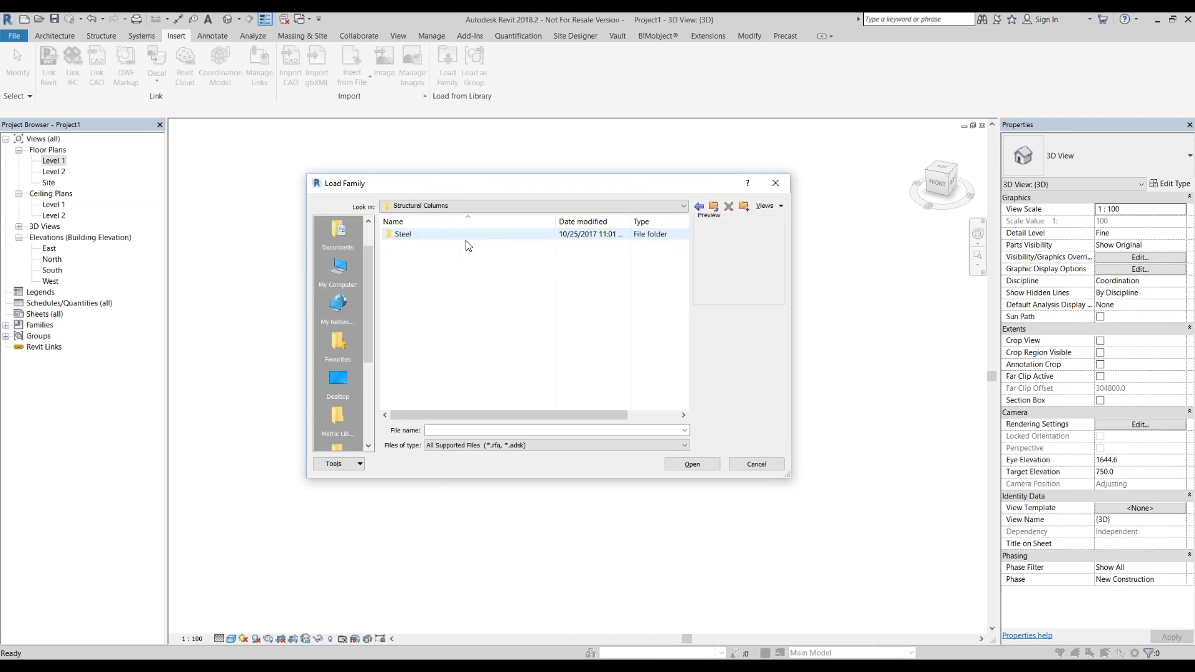
{"action": "left_click", "coordinate": [714, 206]}
{"action": "double_click", "coordinate": [408, 246]}
{"action": "left_click", "coordinate": [713, 206]}
{"action": "left_click_drag", "start_coordinate": [564, 185], "coordinate": [534, 178]}
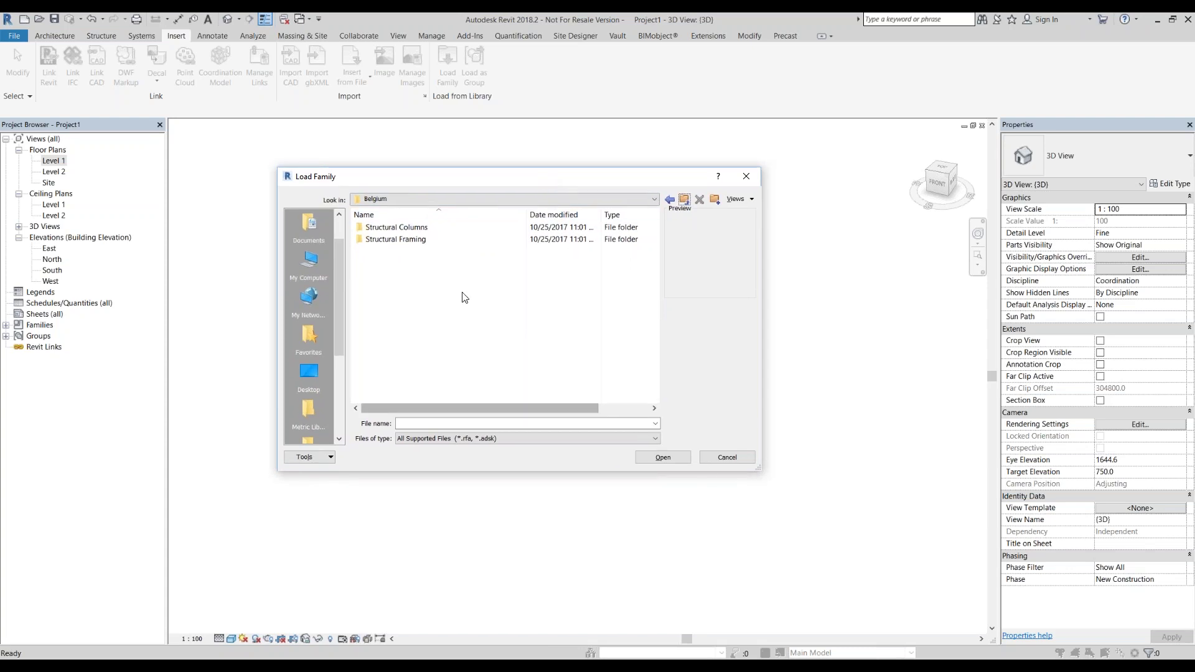
{"action": "left_click", "coordinate": [686, 200]}
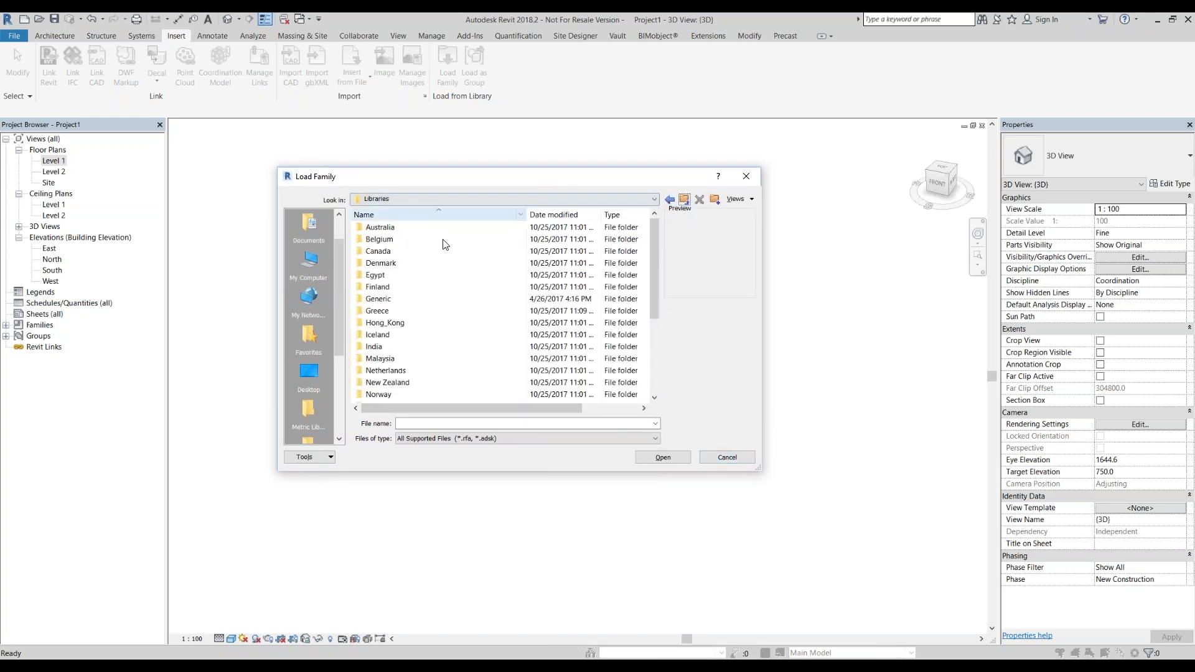
{"action": "left_click", "coordinate": [721, 459]}
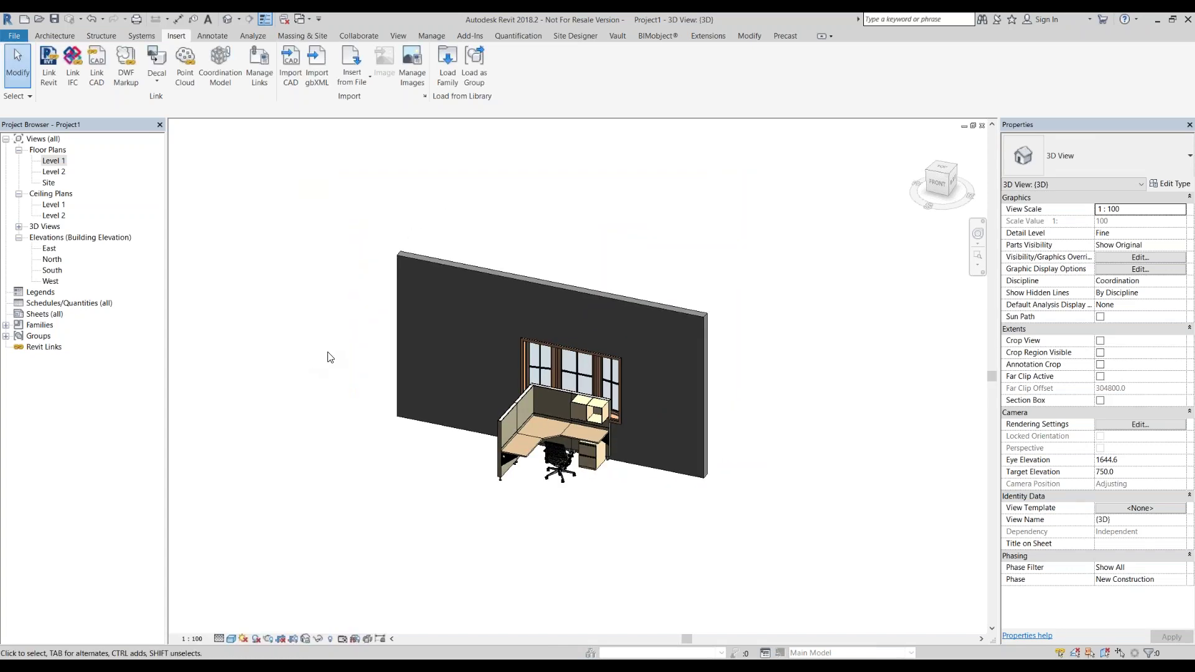
{"action": "scroll", "coordinate": [365, 339], "scroll_direction": "up", "scroll_amount": 2}
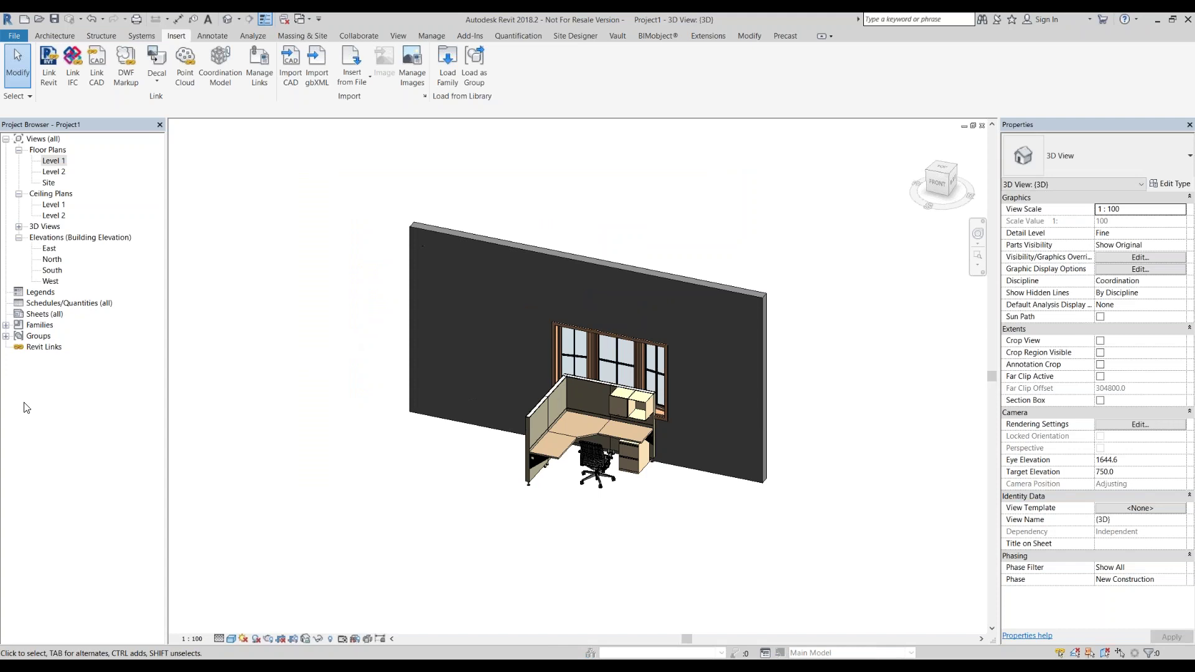